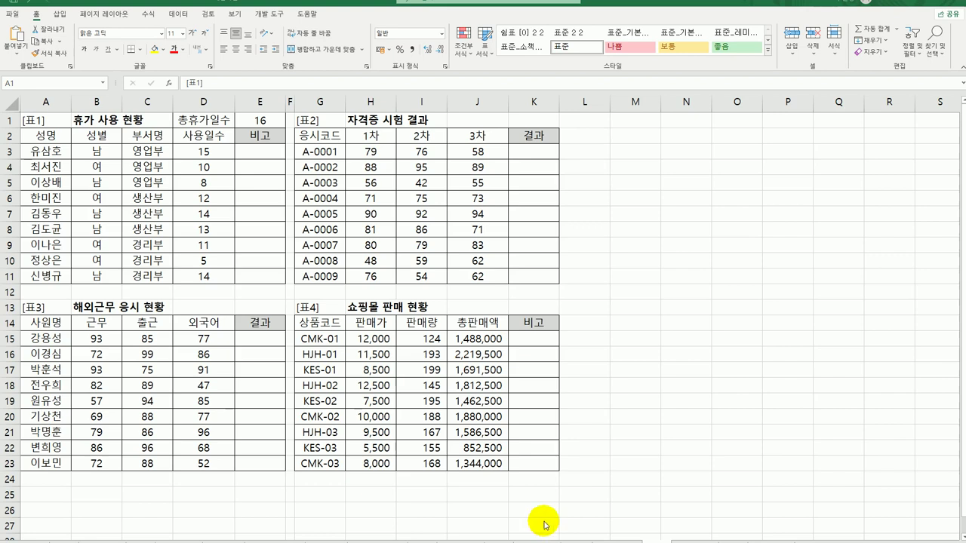
# Step: Enter the formula =$E$1-D3 in cell E3 to calculate the remaining leave days and fill it down to E11
pyautogui.click(268, 153)
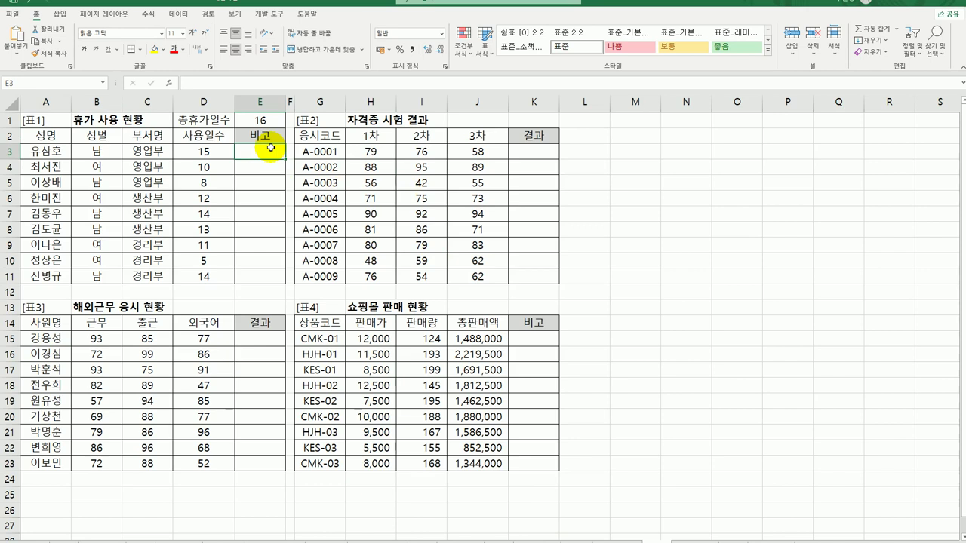
pyautogui.click(205, 153)
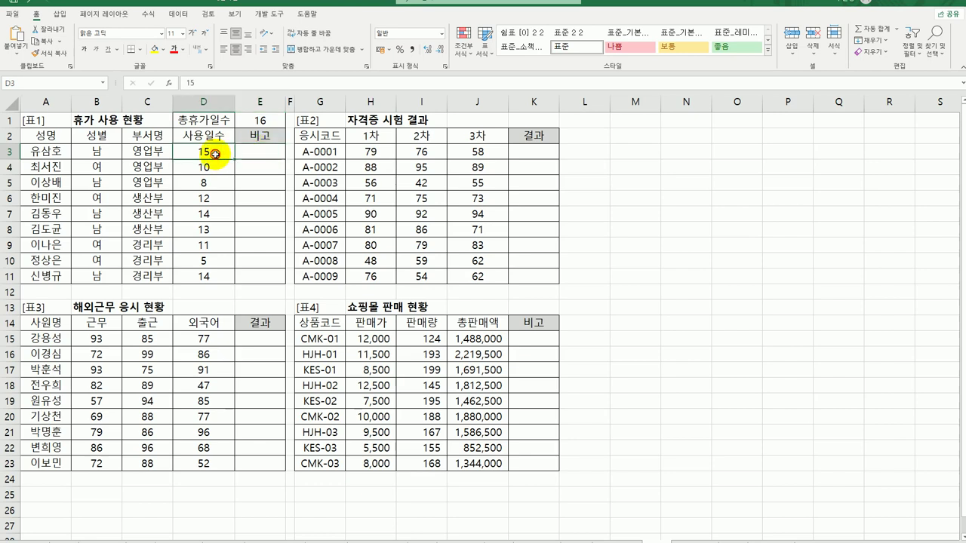
pyautogui.click(260, 151)
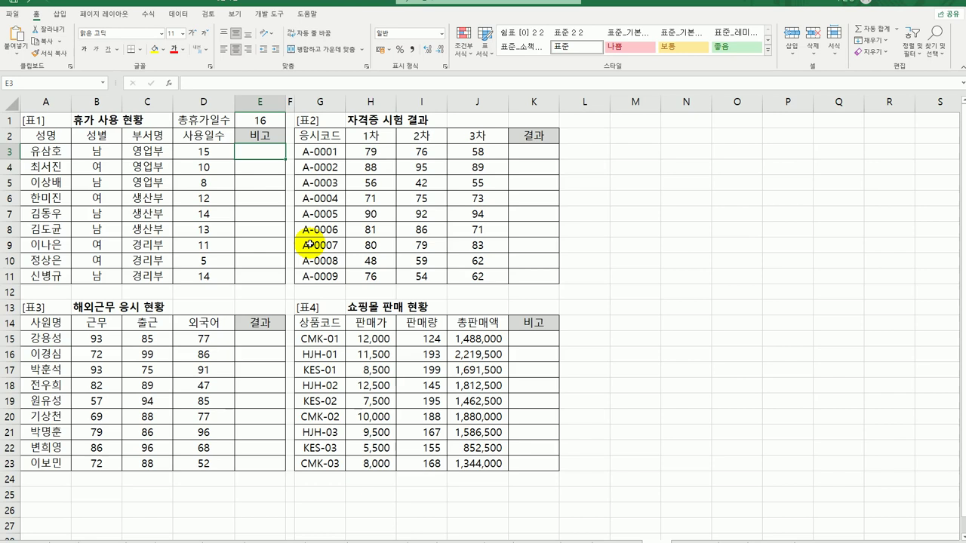
pyautogui.write('=')
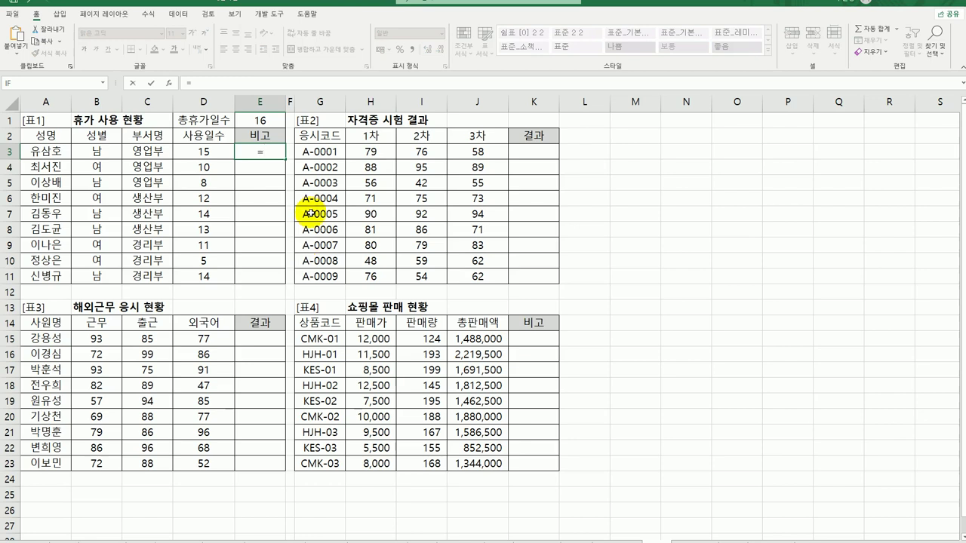
pyautogui.click(269, 119)
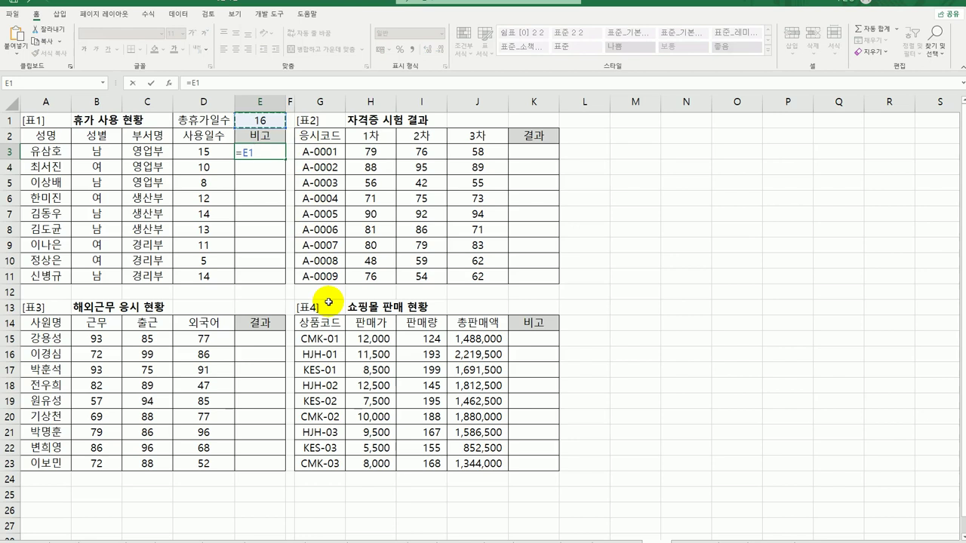
pyautogui.press('F4')
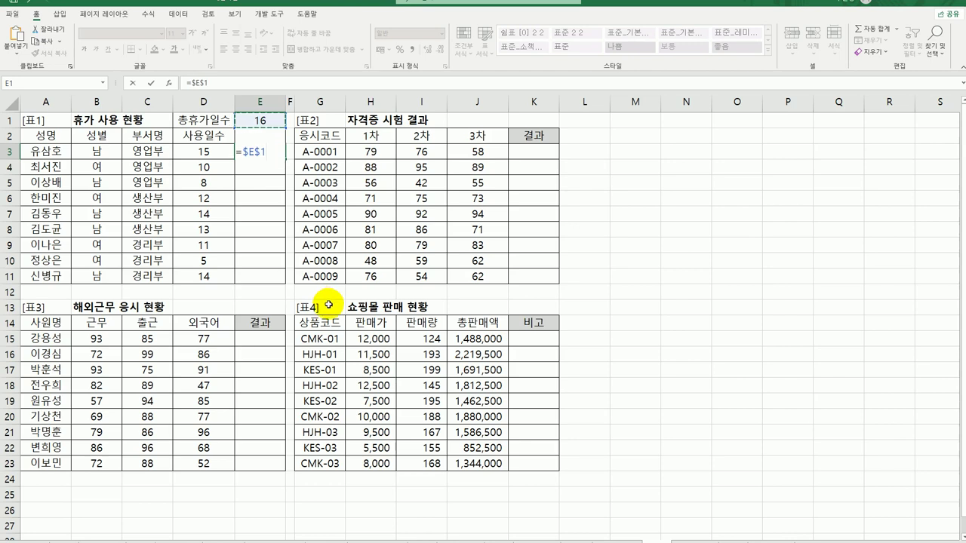
pyautogui.write('-')
pyautogui.click(222, 155)
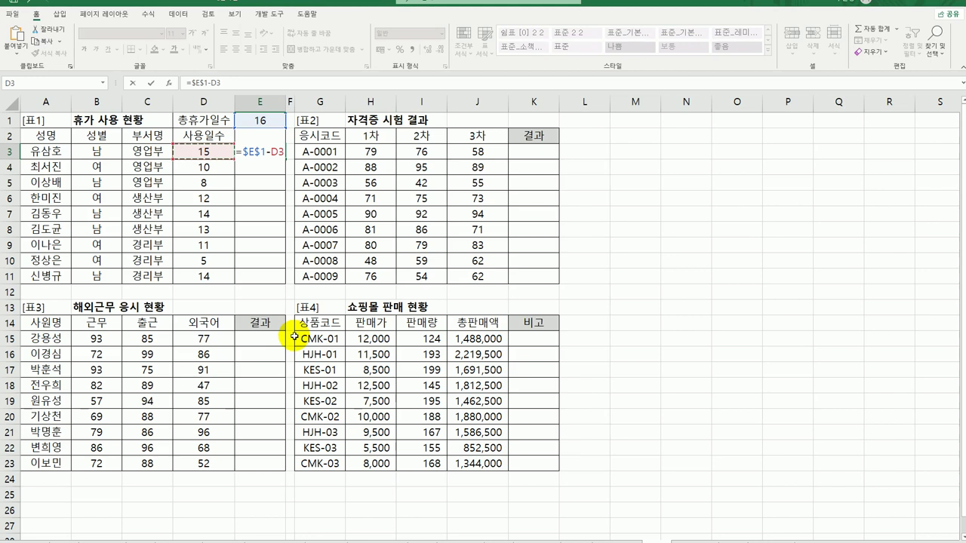
pyautogui.press('Return')
pyautogui.click(270, 154)
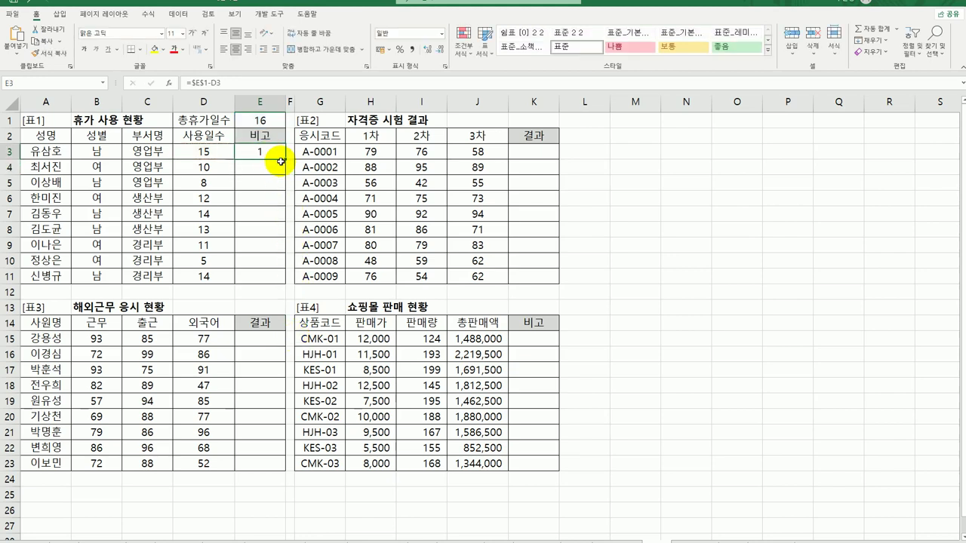
pyautogui.moveTo(285, 160); pyautogui.dragTo(280, 288)
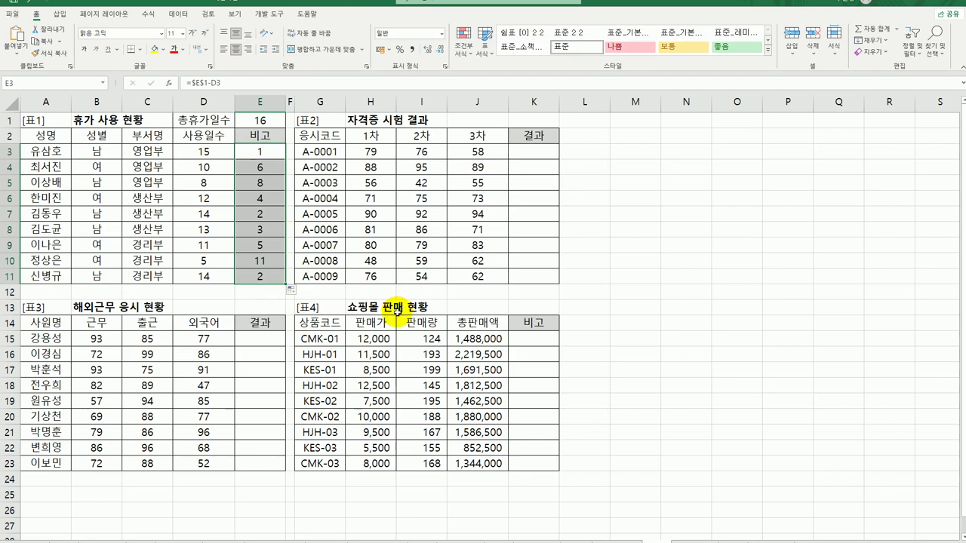
# Step: Wrap the E3 formula in an IF function with the logical test $E$1-D3>=8 and "휴가독촉" as the true value
pyautogui.click(271, 151)
pyautogui.doubleClick(257, 154)
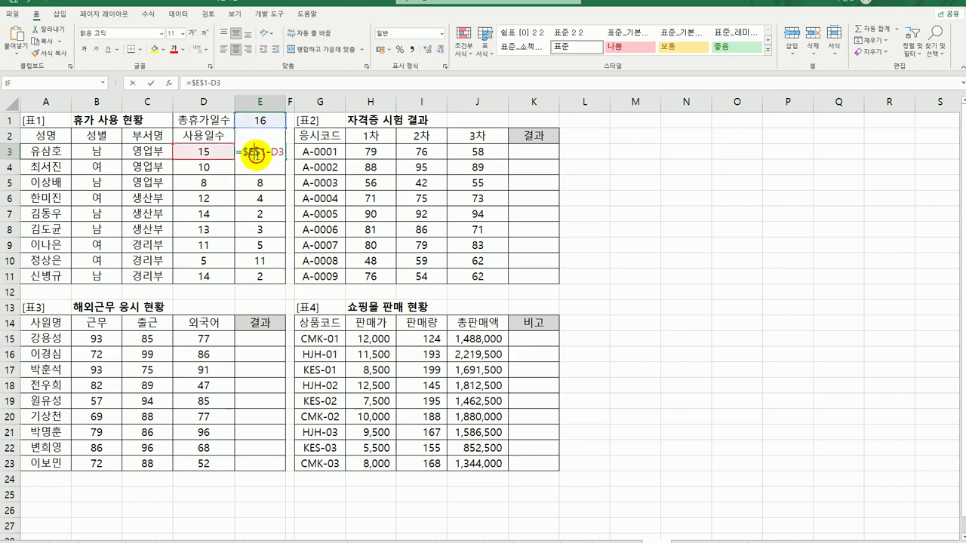
pyautogui.click(240, 152)
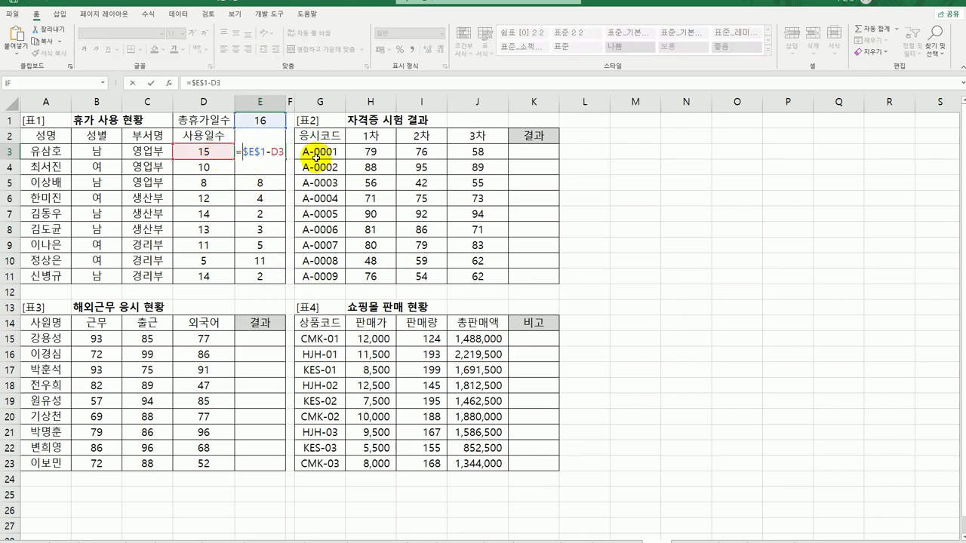
pyautogui.write('IF(')
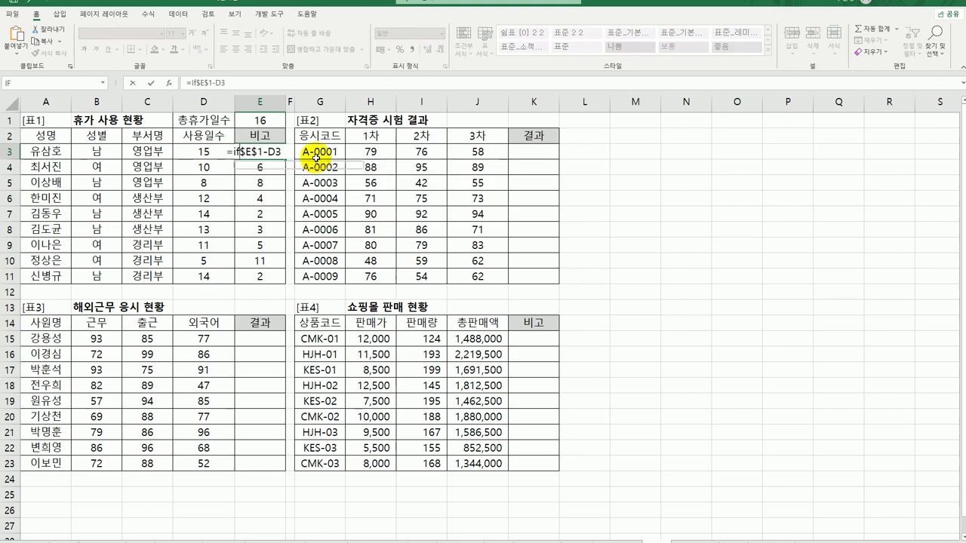
pyautogui.click(169, 83)
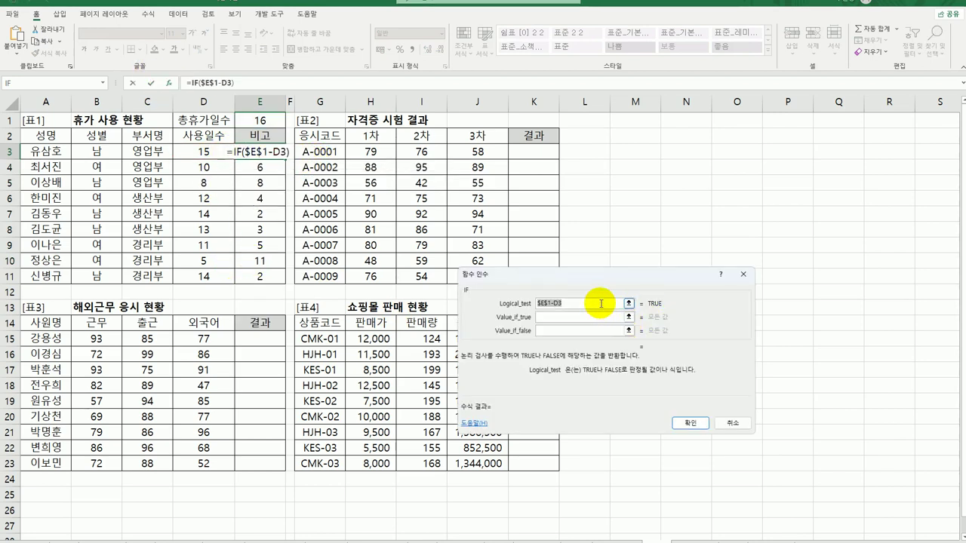
pyautogui.write('>')
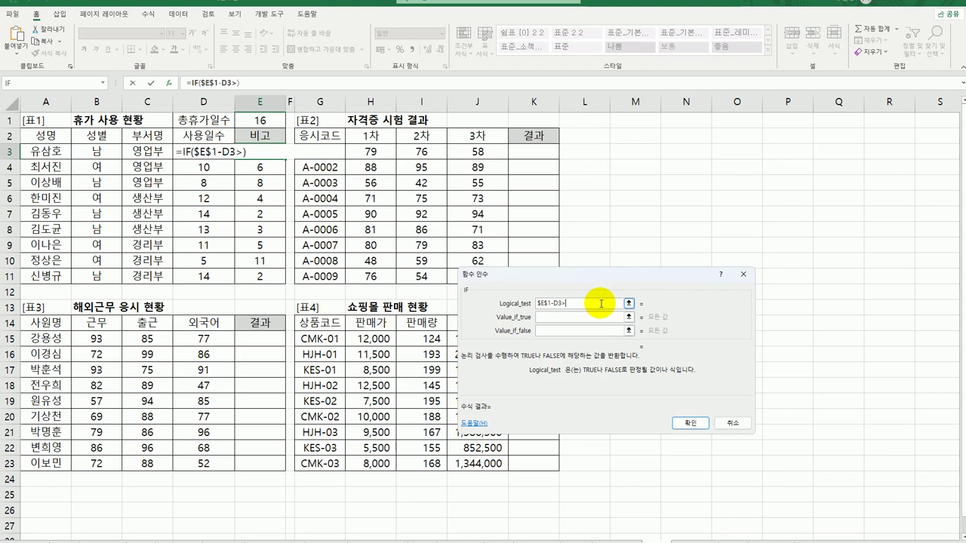
pyautogui.write('=8,"')
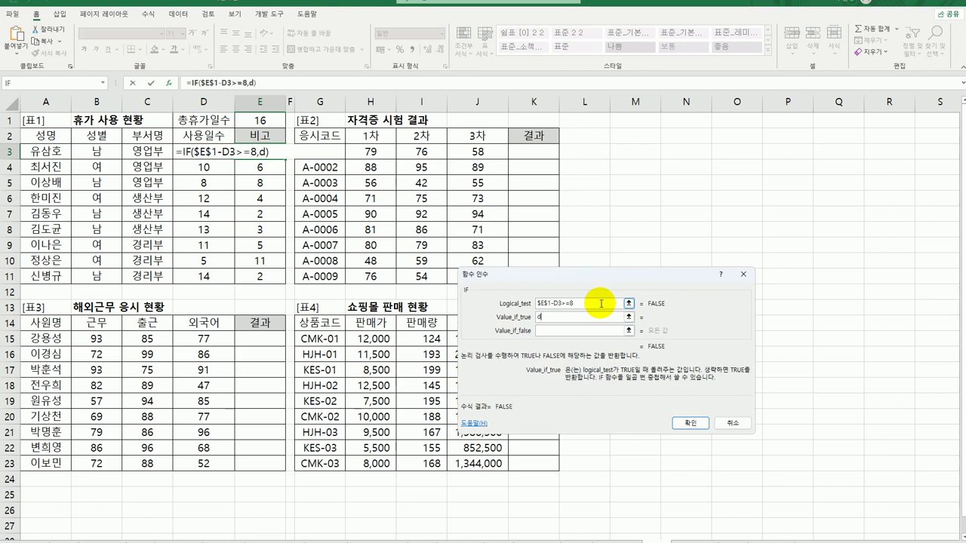
pyautogui.write('휴가독촉')
pyautogui.press('Tab')
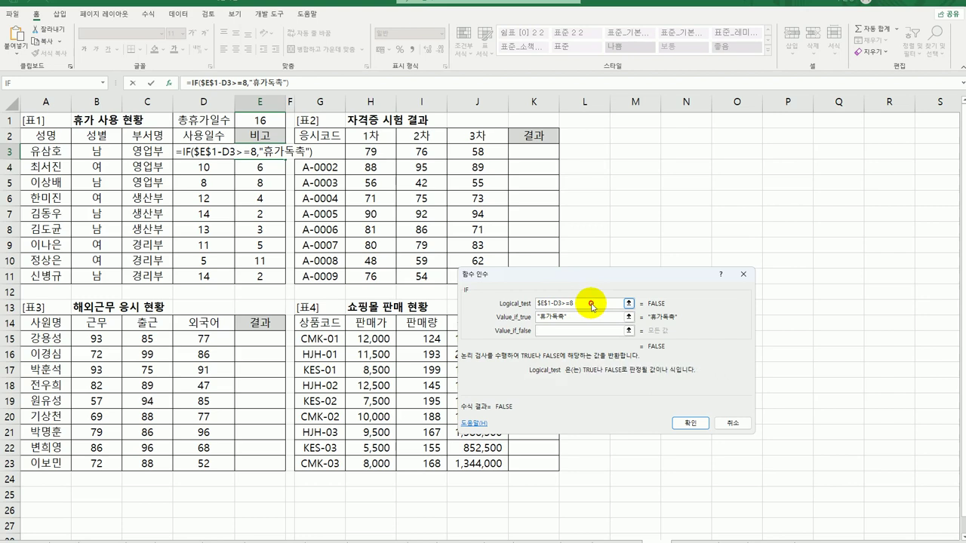
# Step: Nest a second IF as the false value, reusing the copied logical test with its threshold changed to make $E$1-D3>=4
pyautogui.moveTo(580, 303); pyautogui.dragTo(524, 309)
pyautogui.hotkey('ctrl', 'c')
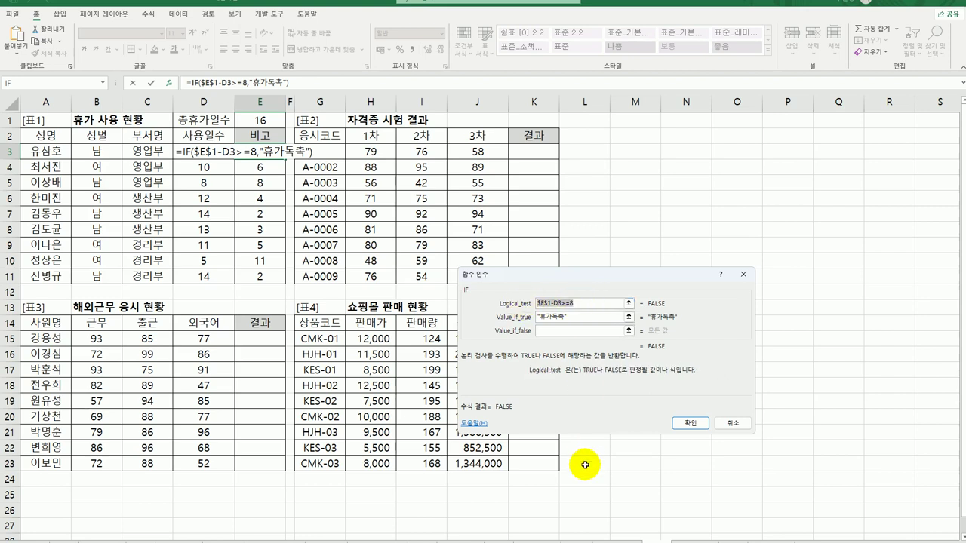
pyautogui.click(550, 331)
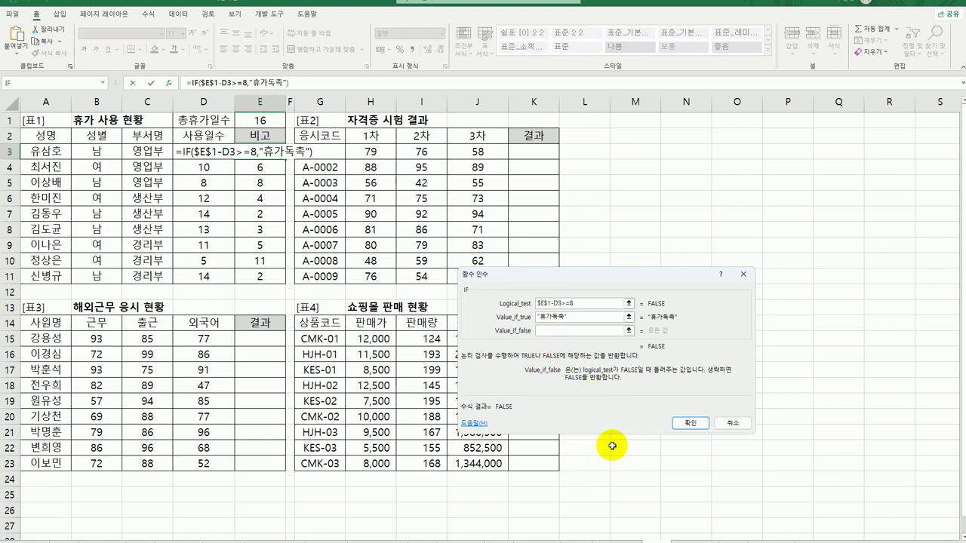
pyautogui.click(51, 83)
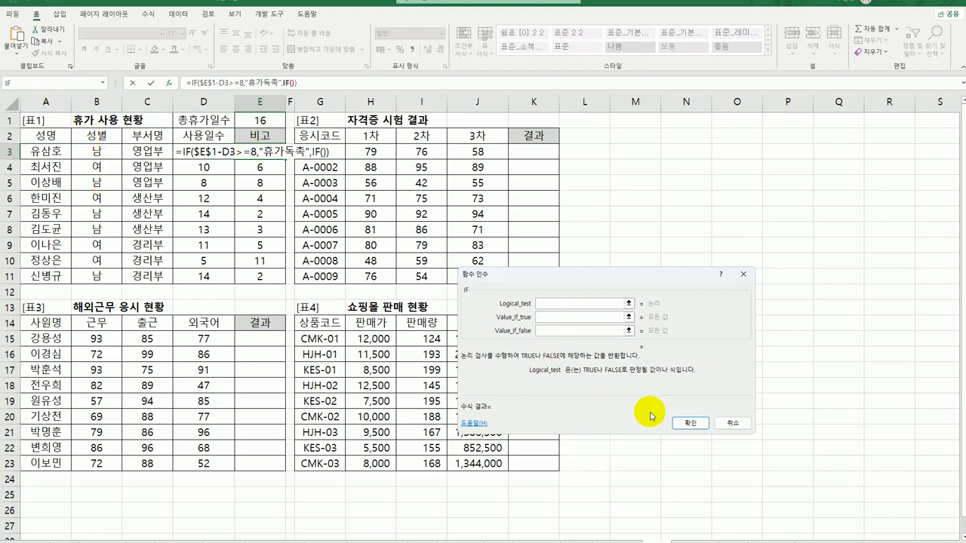
pyautogui.hotkey('ctrl', 'v')
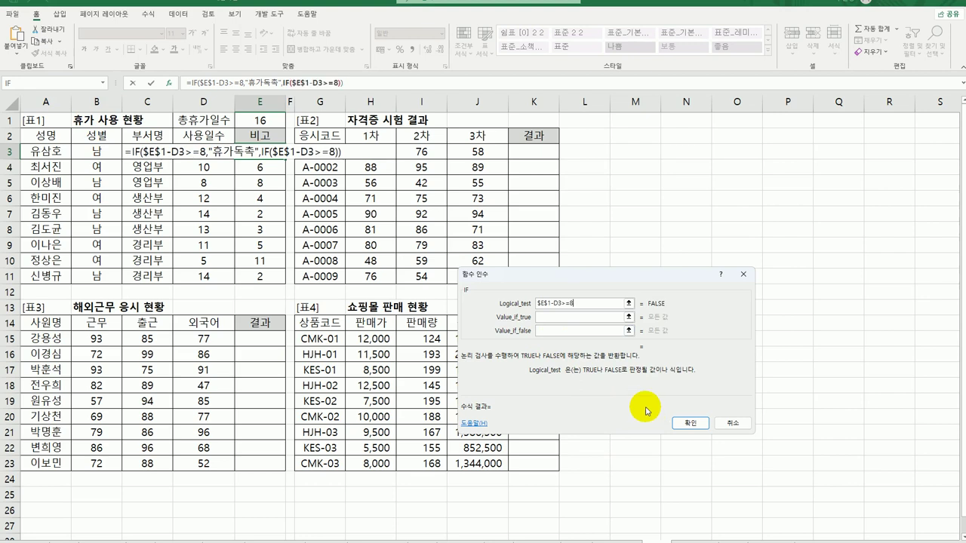
pyautogui.write('4')
# Step: Make the nested IF return "휴가권장" when true and "" when false, and fill the E3 formula down to E11
pyautogui.click(585, 316)
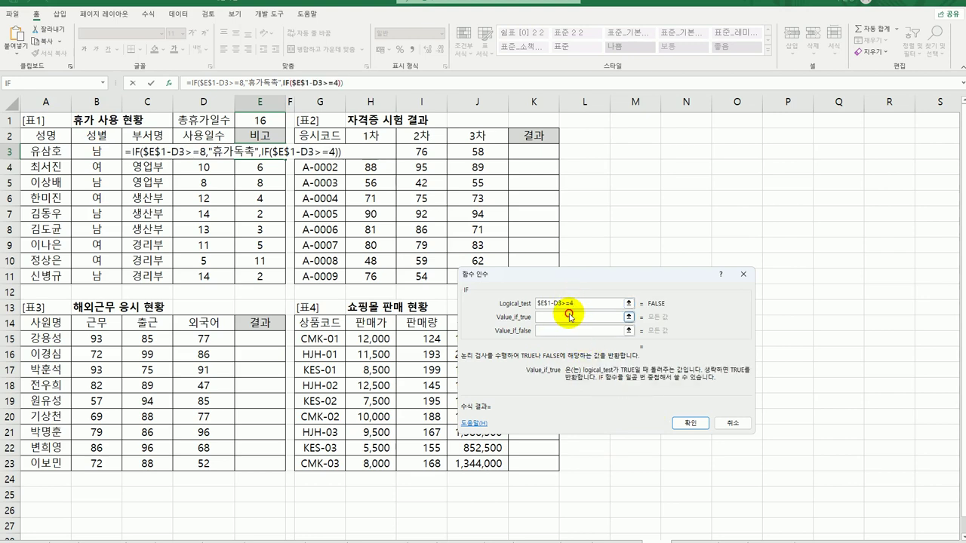
pyautogui.write('휴가권장')
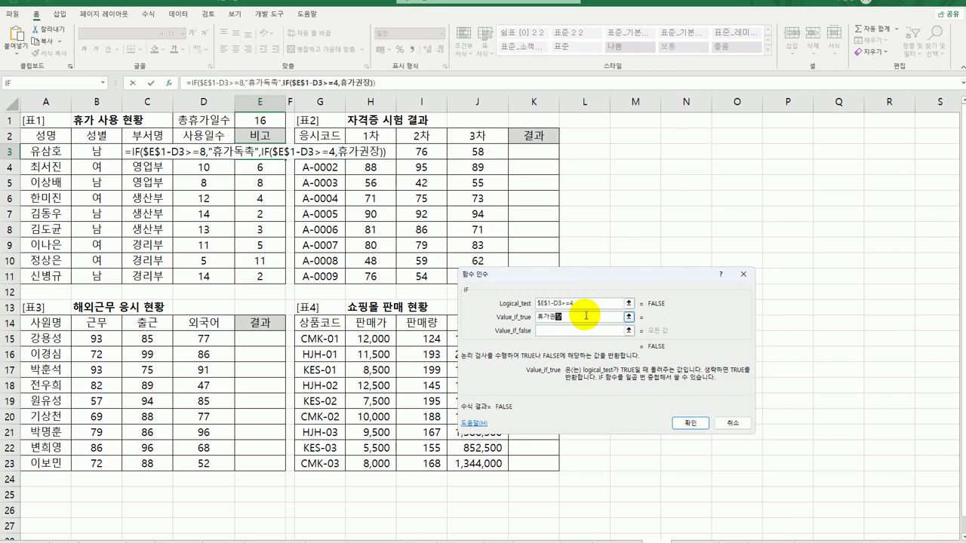
pyautogui.press('Tab')
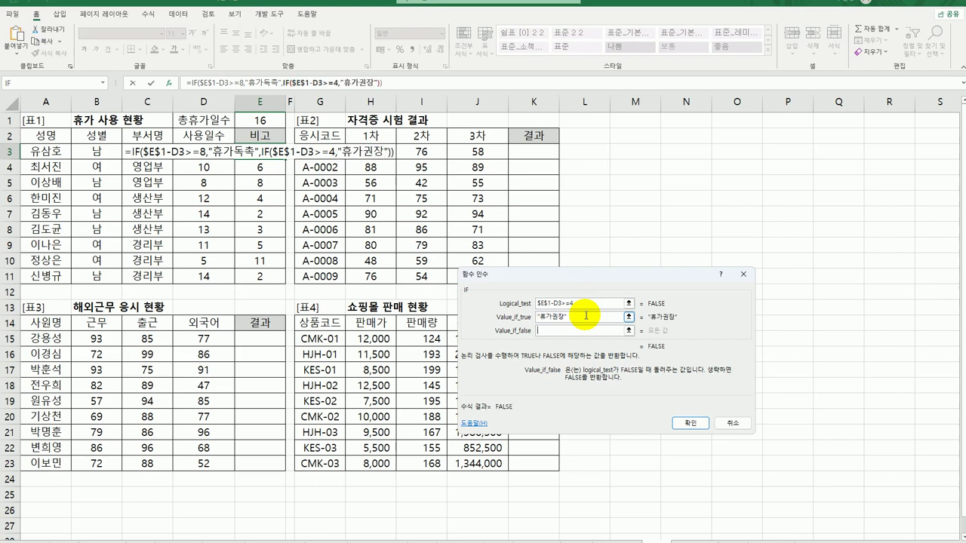
pyautogui.write('""')
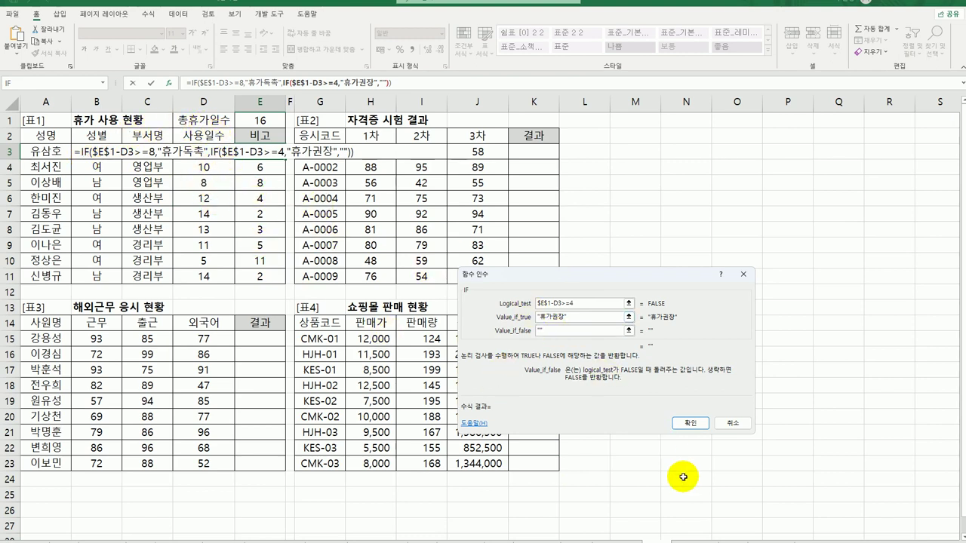
pyautogui.click(688, 424)
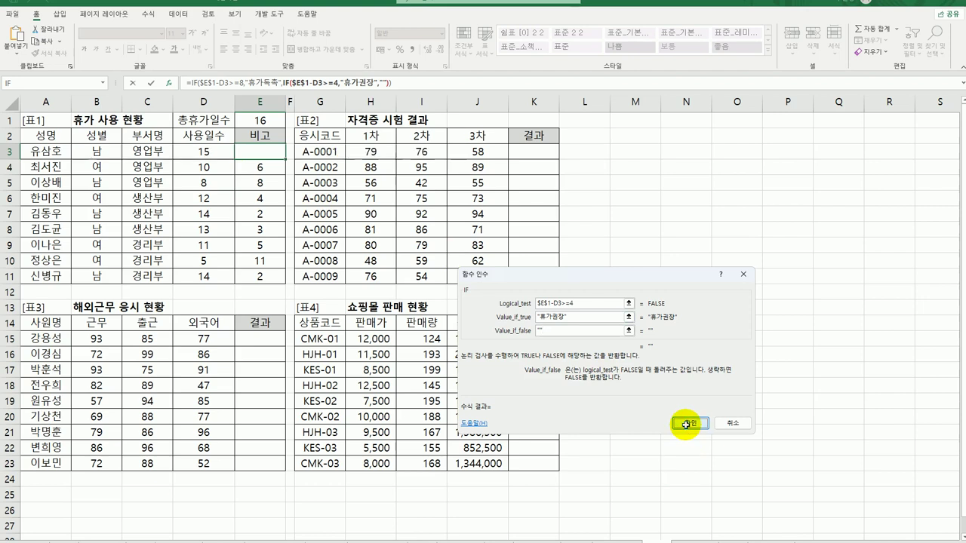
pyautogui.moveTo(287, 159); pyautogui.dragTo(287, 284)
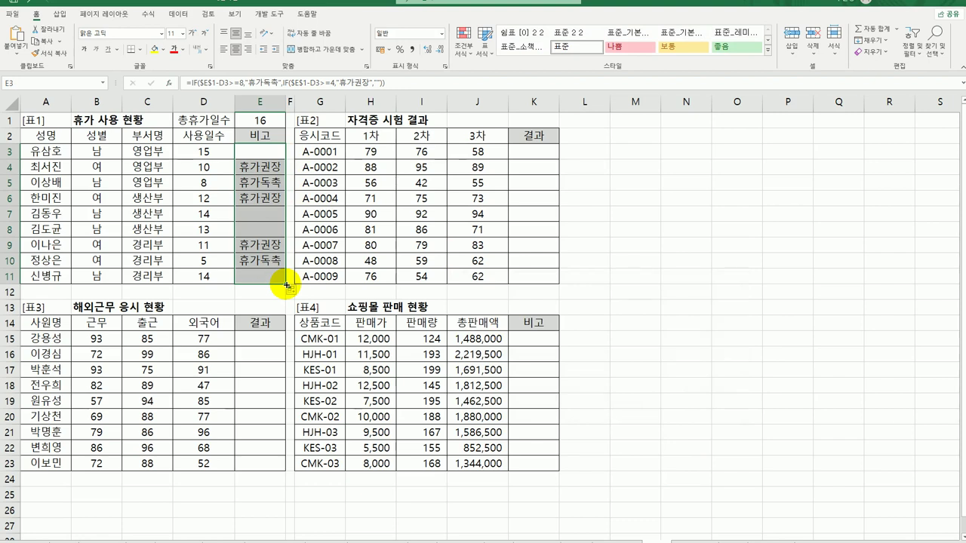
# Step: Start an OR formula in cell K3 with H3>=80 as the first condition
pyautogui.click(545, 151)
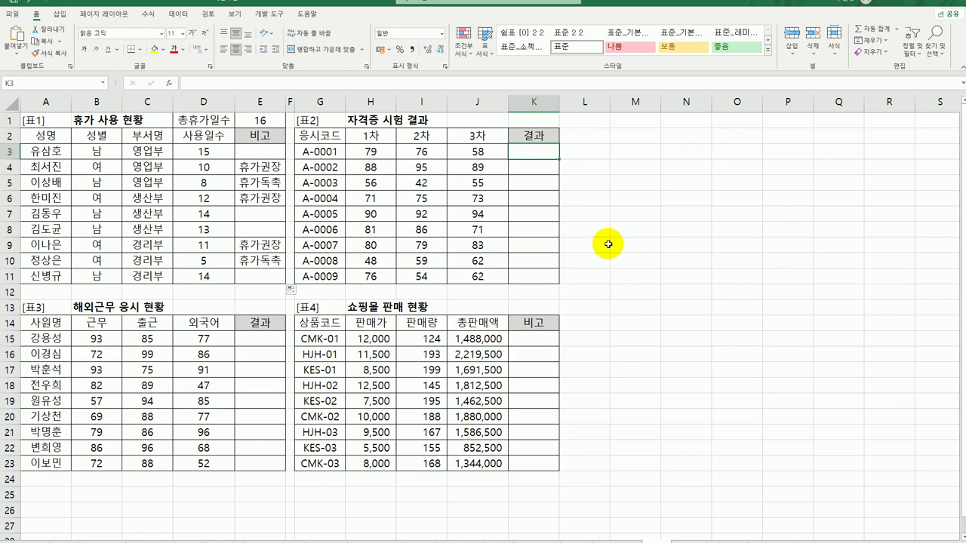
pyautogui.write('=')
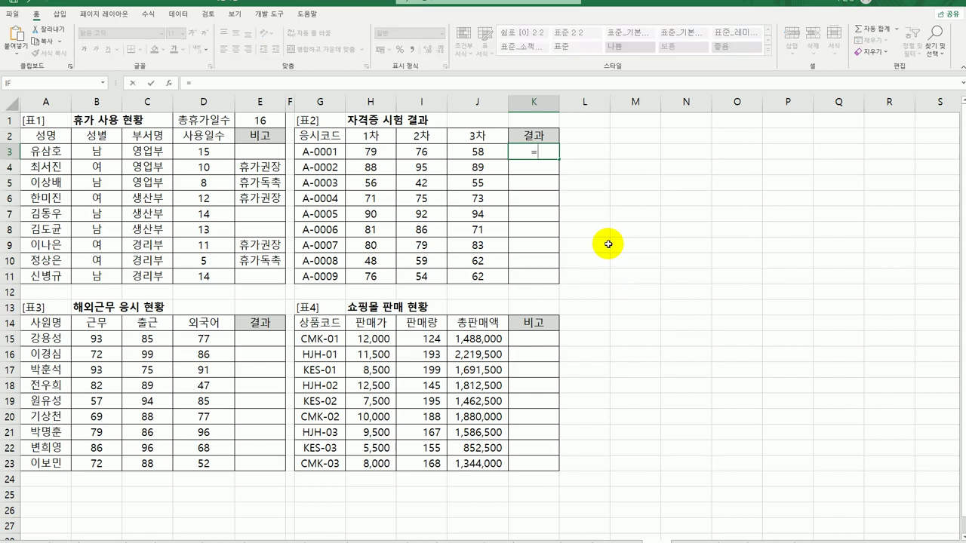
pyautogui.write('or')
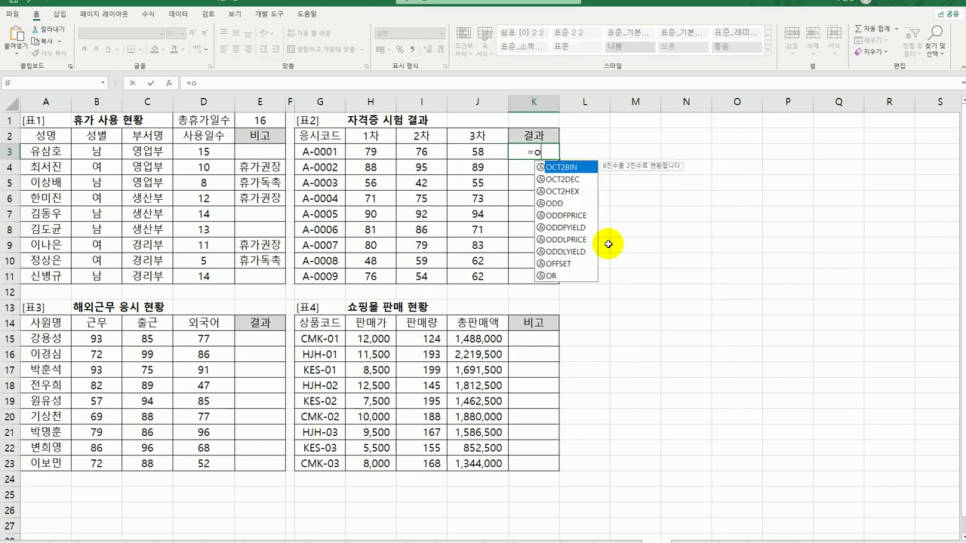
pyautogui.doubleClick(549, 167)
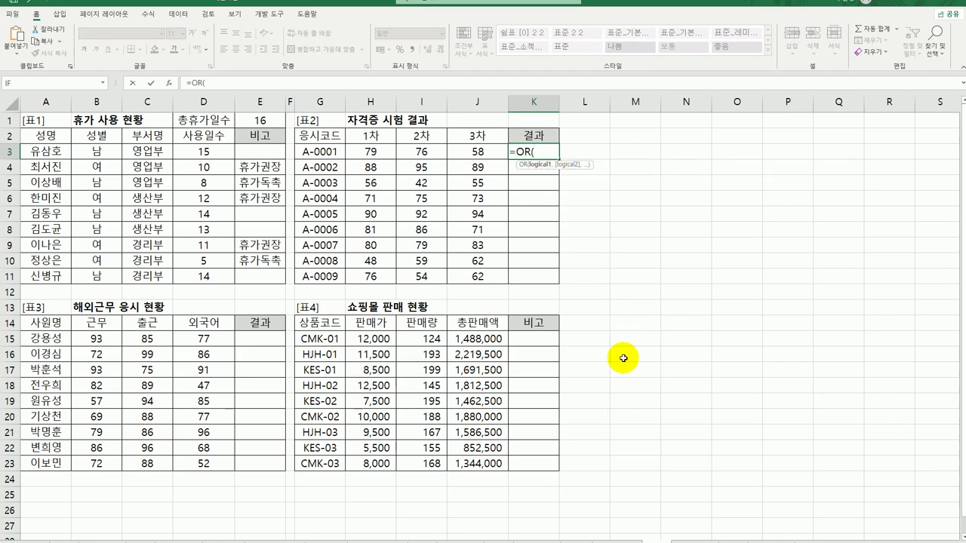
pyautogui.click(374, 151)
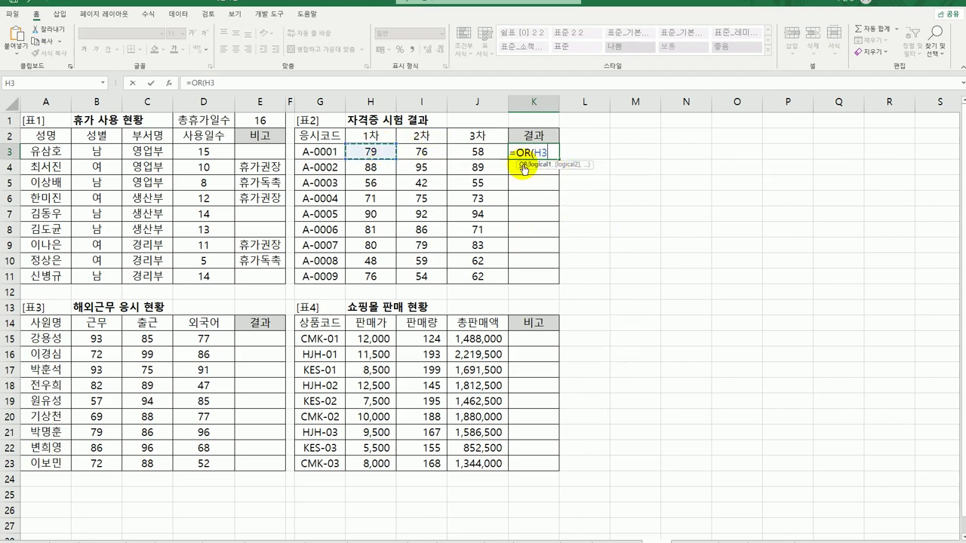
pyautogui.write('>=')
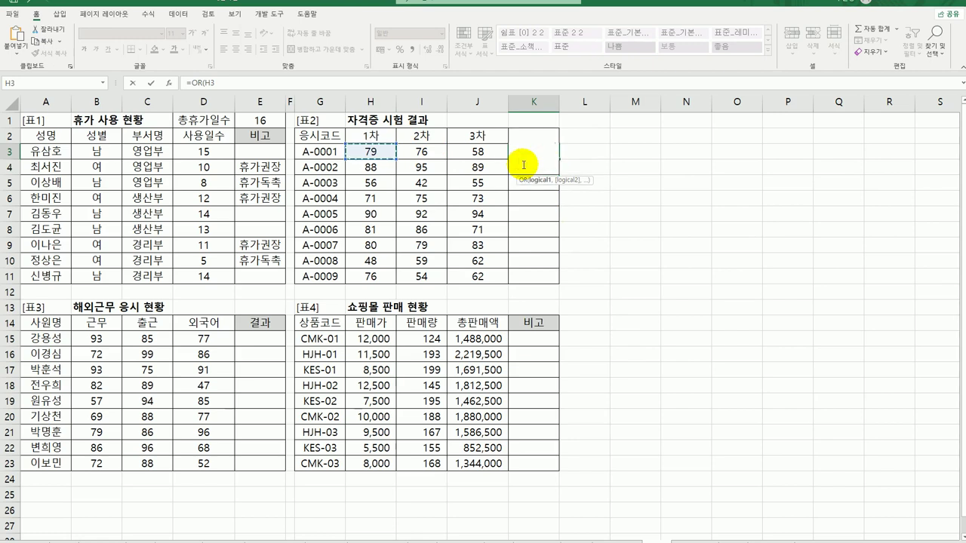
pyautogui.write('80')
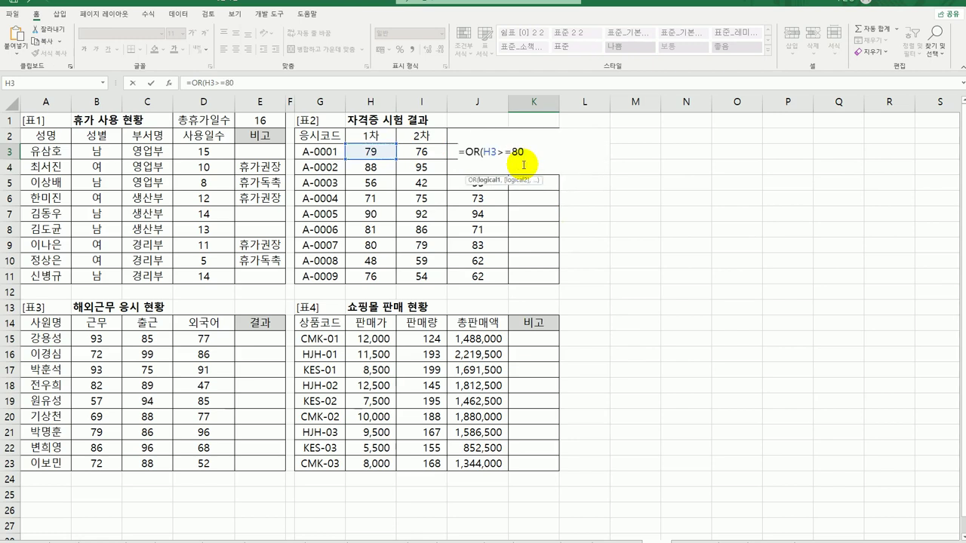
# Step: Add the conditions I3>=80 and J3>=80 to the K3 OR formula and fill it down to K11
pyautogui.write(',I3,')
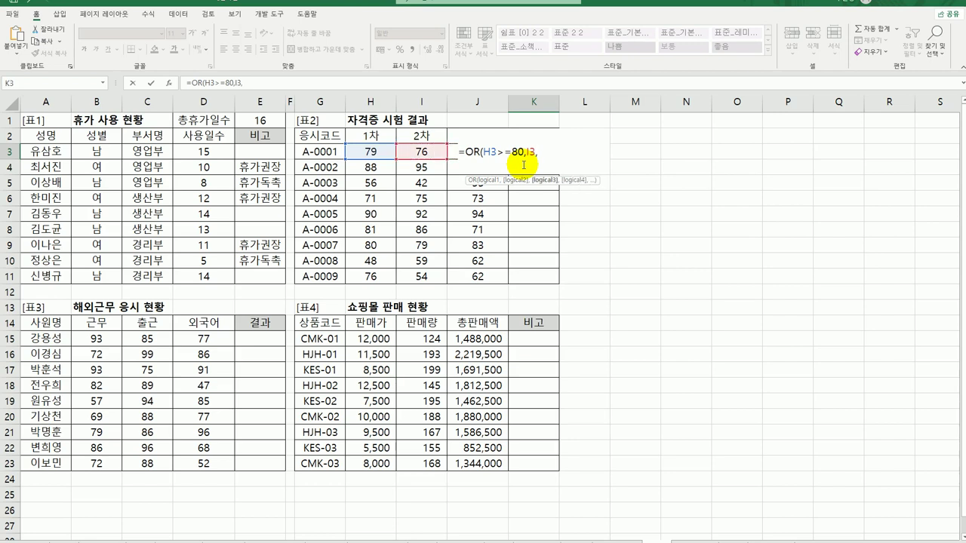
pyautogui.press('BackSpace')
pyautogui.write('>=8')
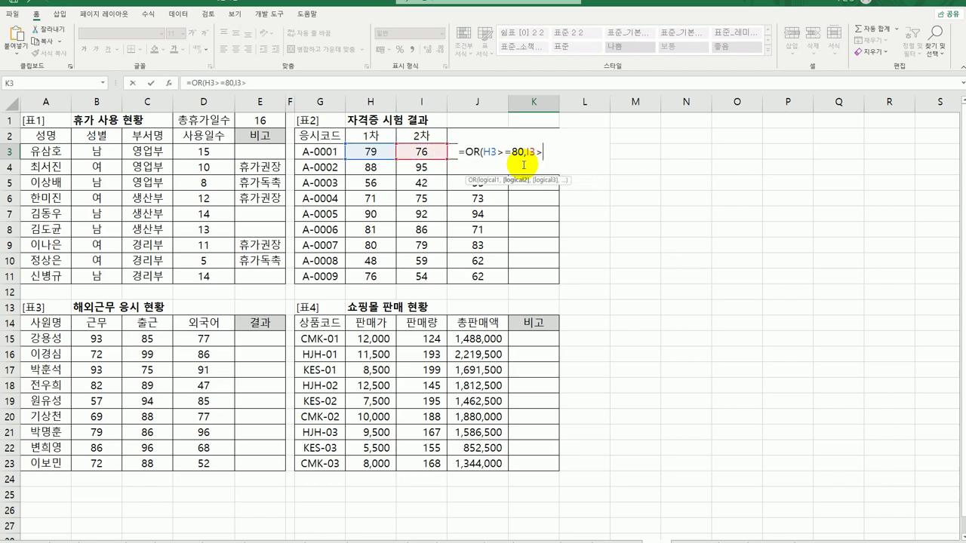
pyautogui.write('0,')
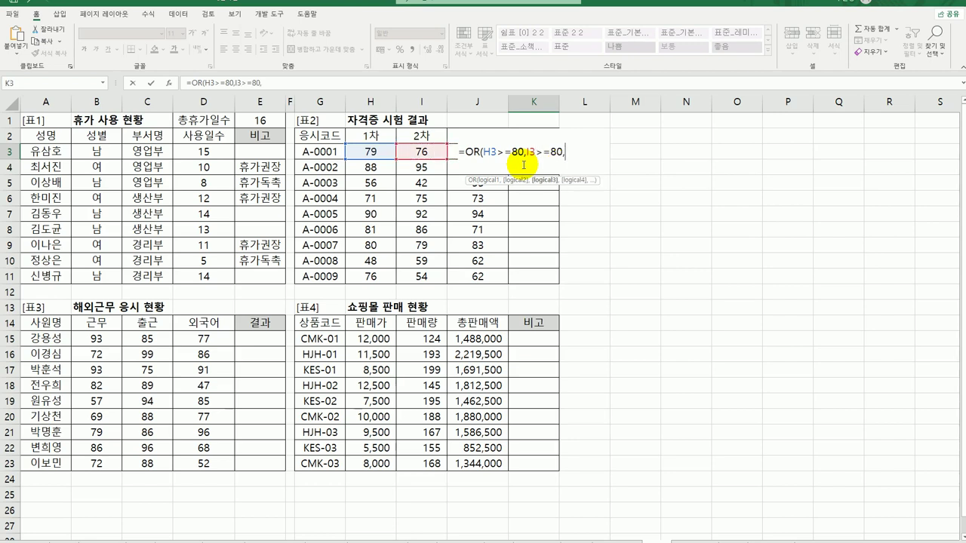
pyautogui.press('Left')
pyautogui.write('>=80)')
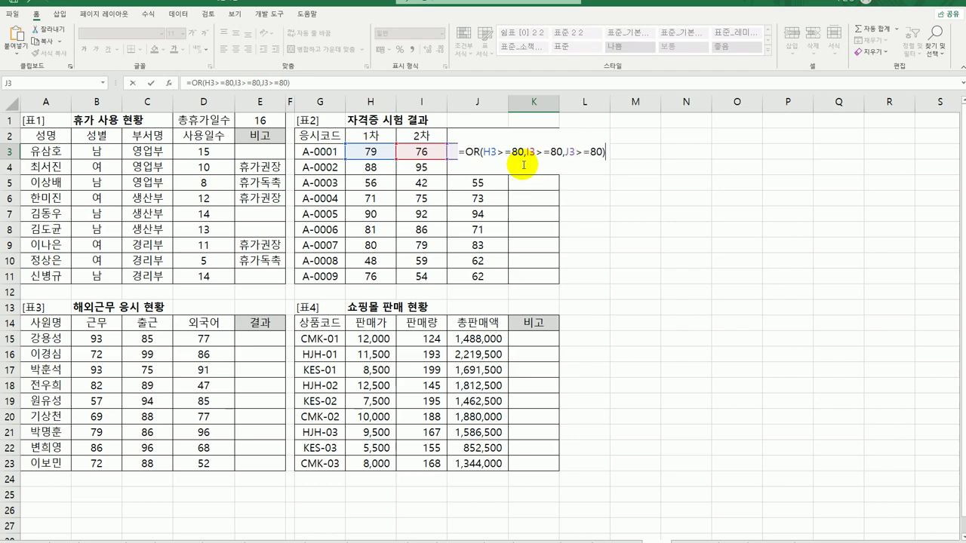
pyautogui.press('Return')
pyautogui.click(528, 154)
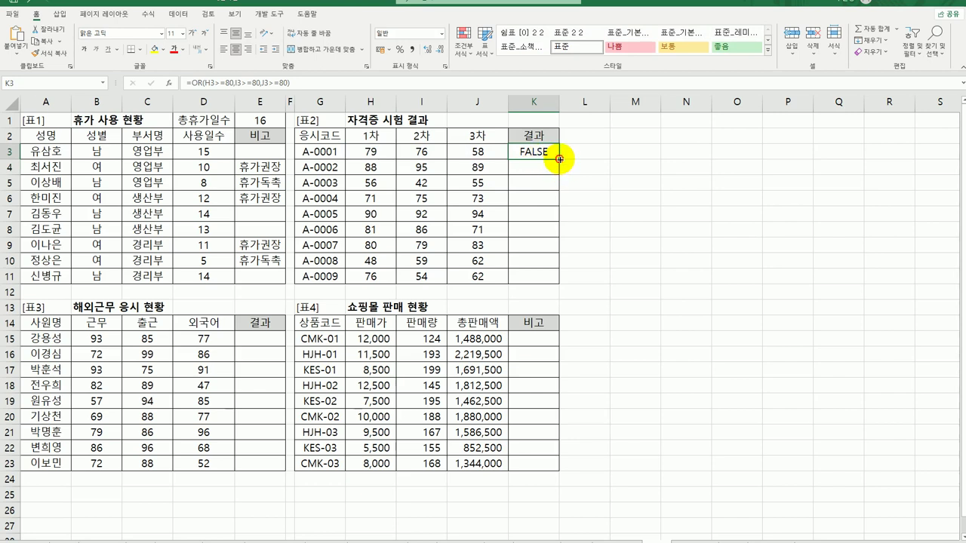
pyautogui.moveTo(559, 159); pyautogui.dragTo(620, 288)
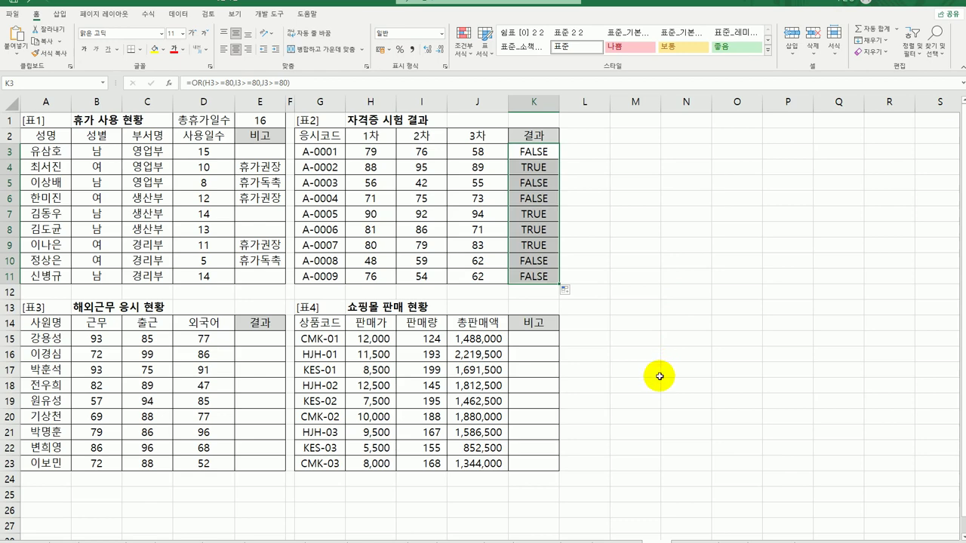
# Step: Wrap the OR formula in cell K3 in an IF function, using it as the logical test
pyautogui.click(547, 151)
pyautogui.click(547, 151)
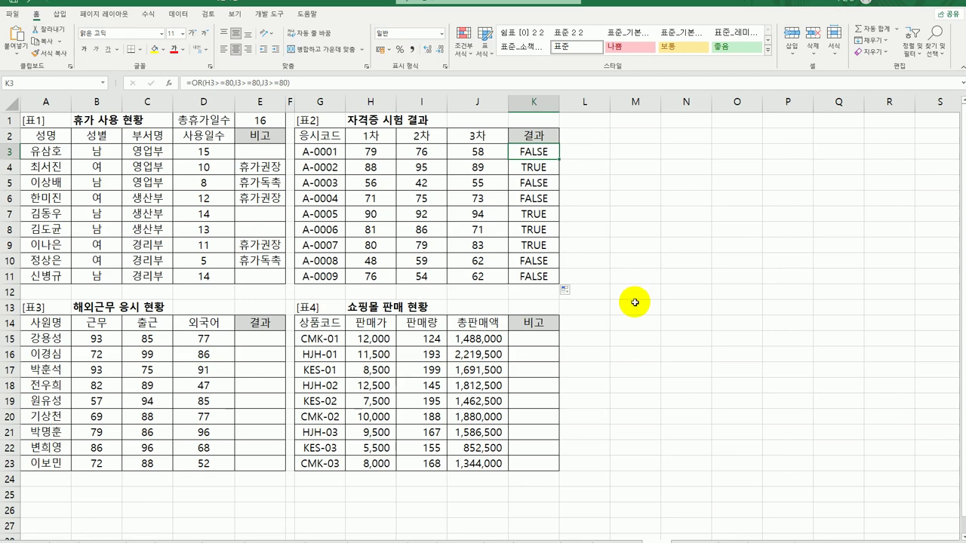
pyautogui.doubleClick(532, 155)
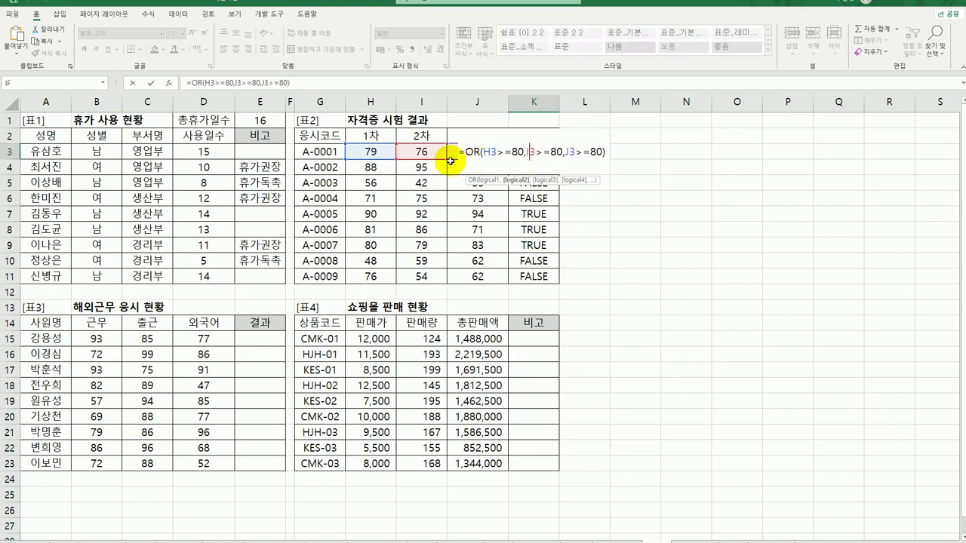
pyautogui.click(543, 151)
pyautogui.write('i')
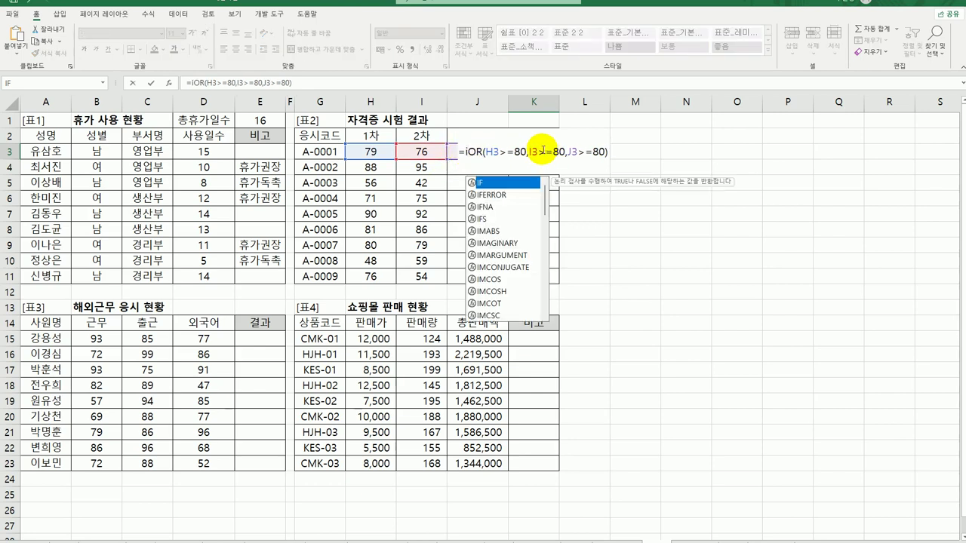
pyautogui.doubleClick(499, 183)
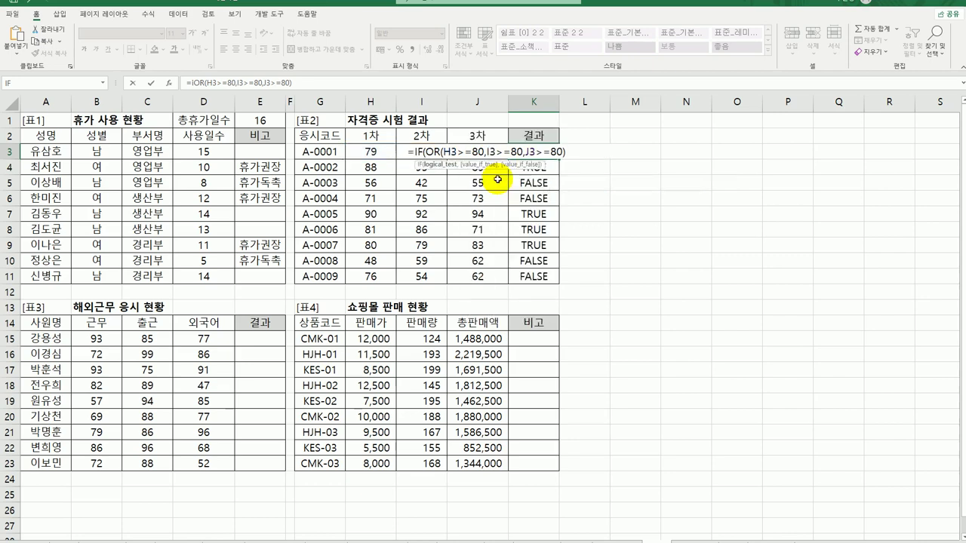
pyautogui.click(417, 152)
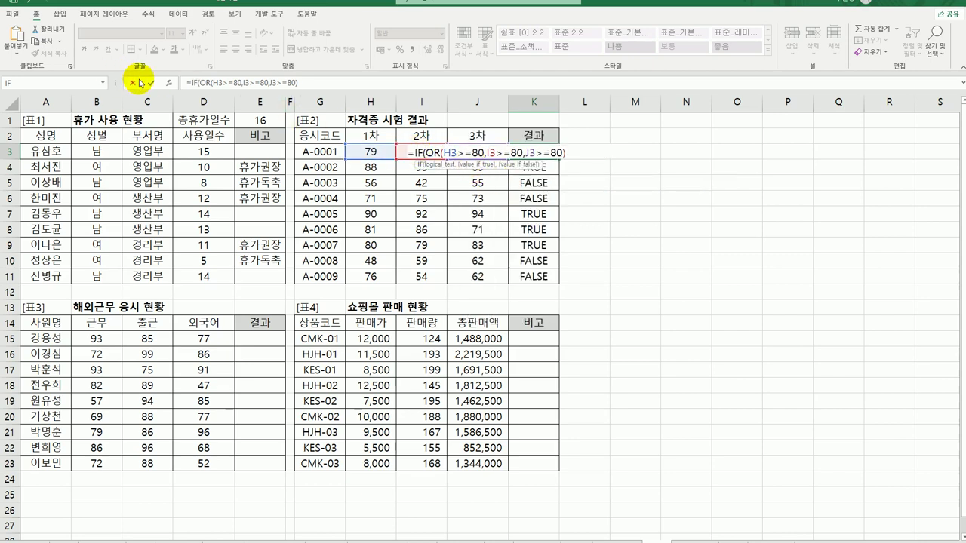
# Step: Make the K3 IF function return "합격" when true and "불합격" when false, and fill it down to K11
pyautogui.click(169, 84)
pyautogui.click(549, 317)
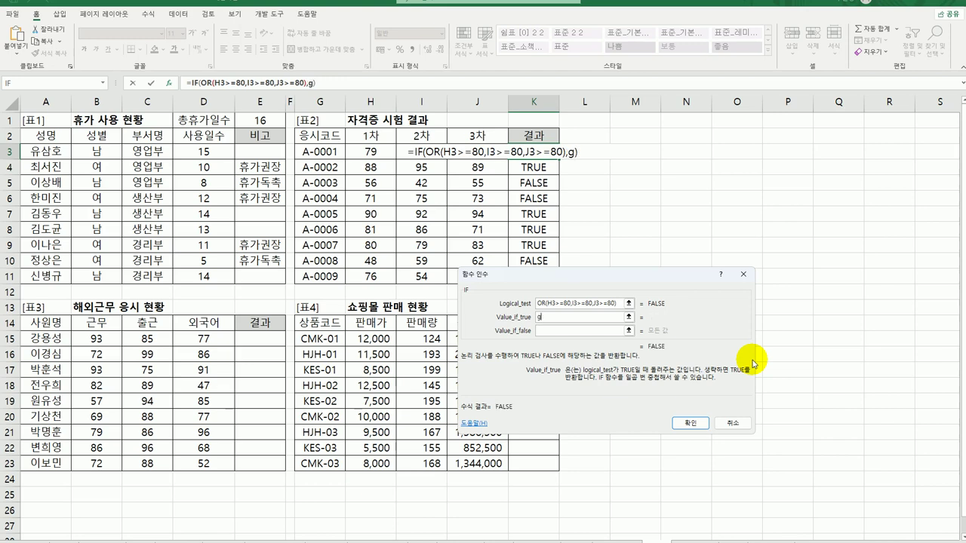
pyautogui.write('합ㄱ')
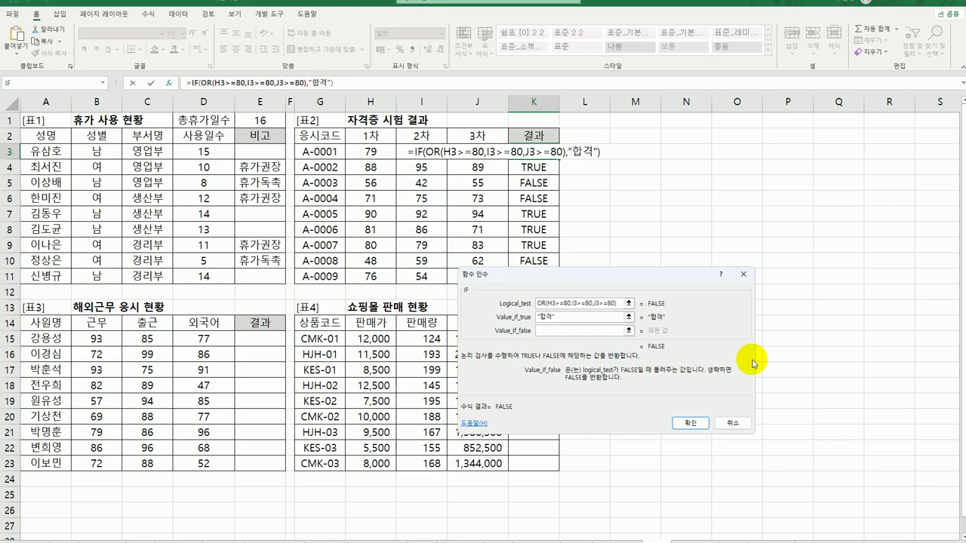
pyautogui.write('불합격')
pyautogui.press('Tab')
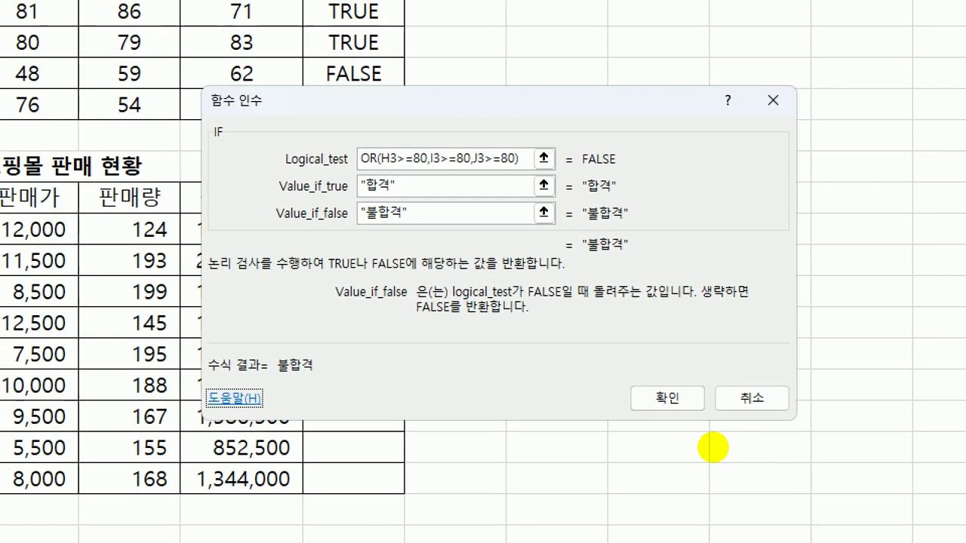
pyautogui.moveTo(358, 183); pyautogui.dragTo(354, 214)
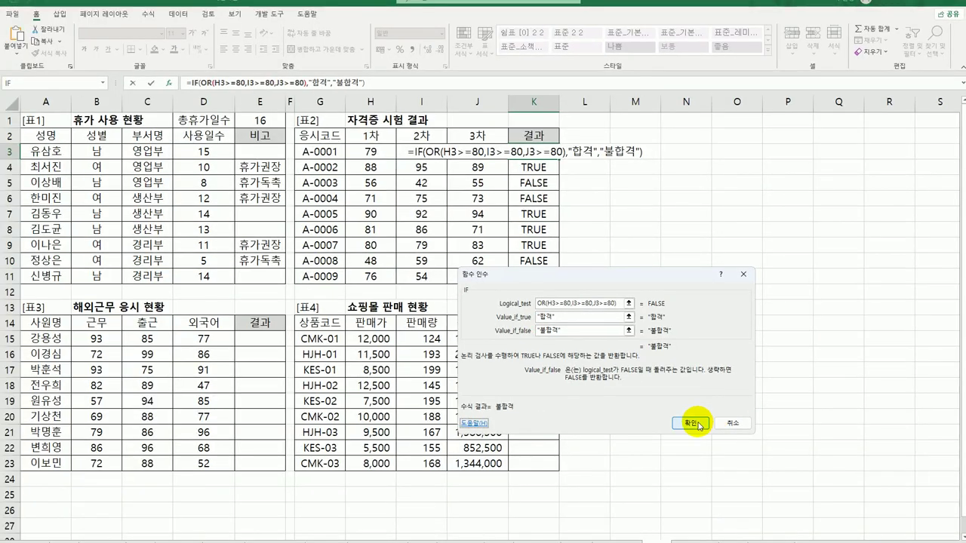
pyautogui.click(666, 397)
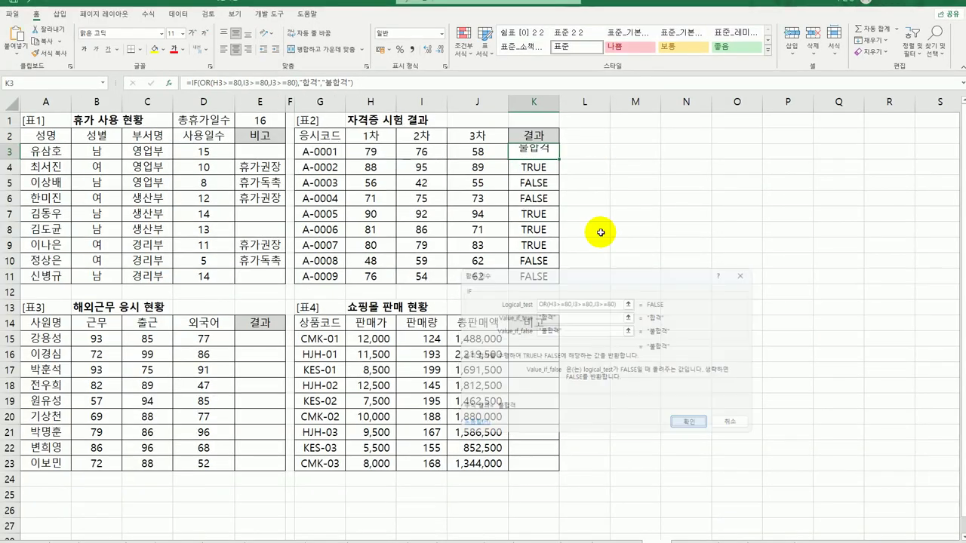
pyautogui.moveTo(555, 155); pyautogui.dragTo(555, 286)
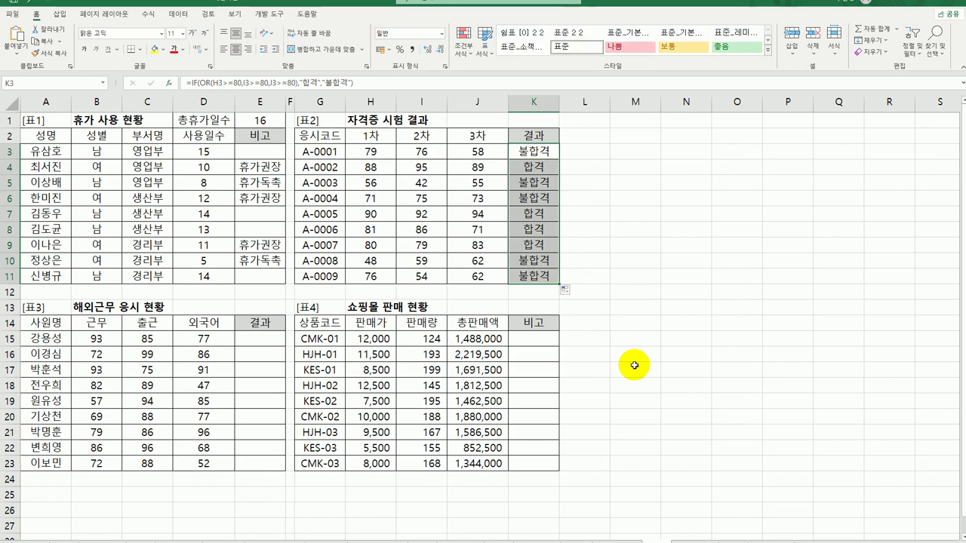
# Step: Enter the formula =OR(B15>=80,C15>=80) in cell E15 and fill it down to E23
pyautogui.click(260, 338)
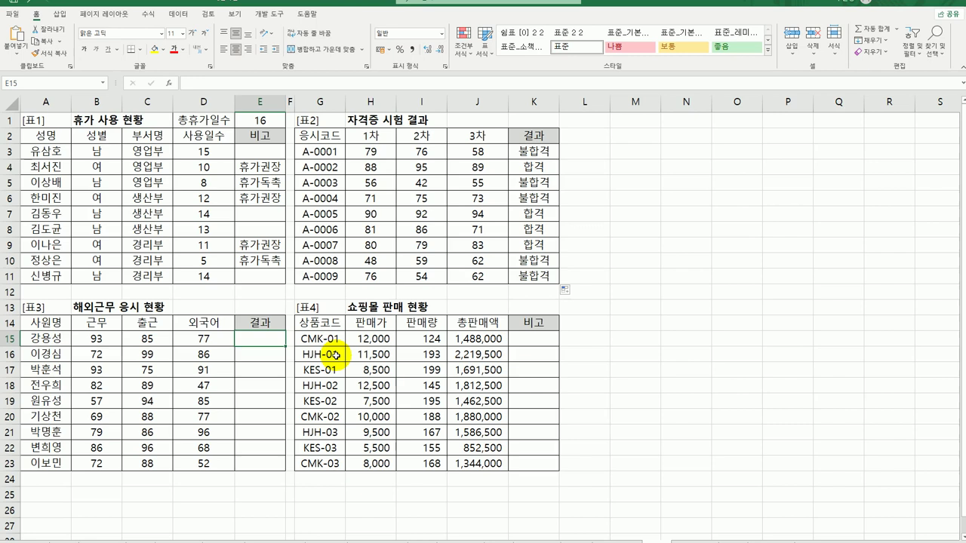
pyautogui.write('=')
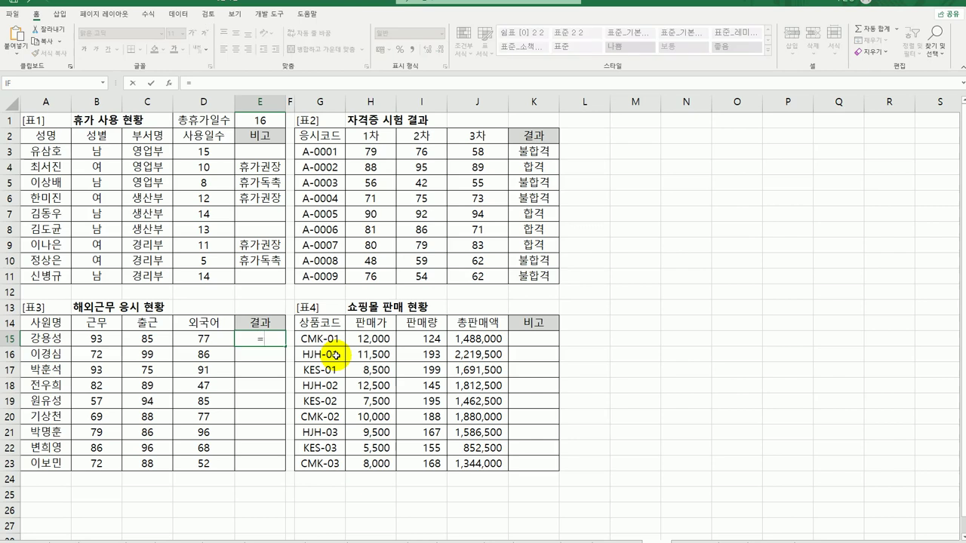
pyautogui.write('or(')
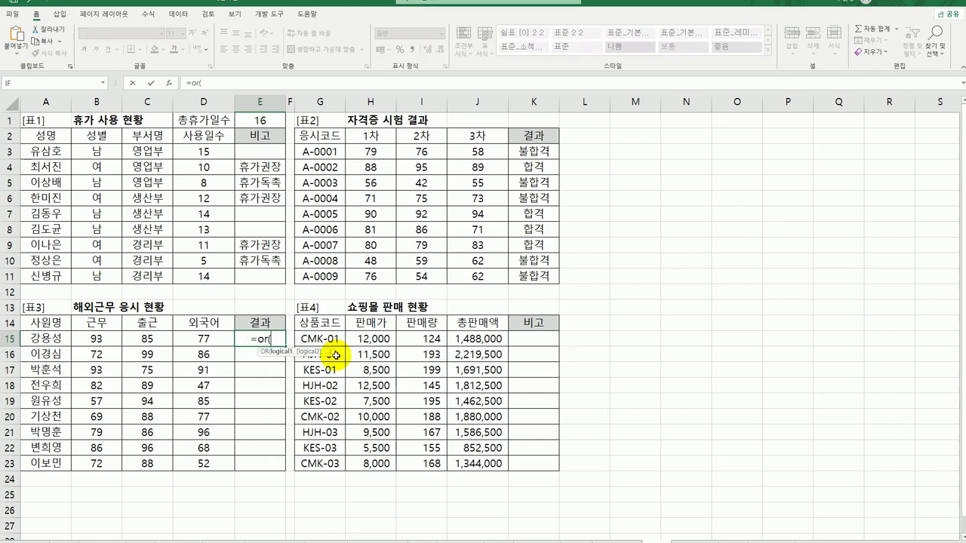
pyautogui.click(118, 335)
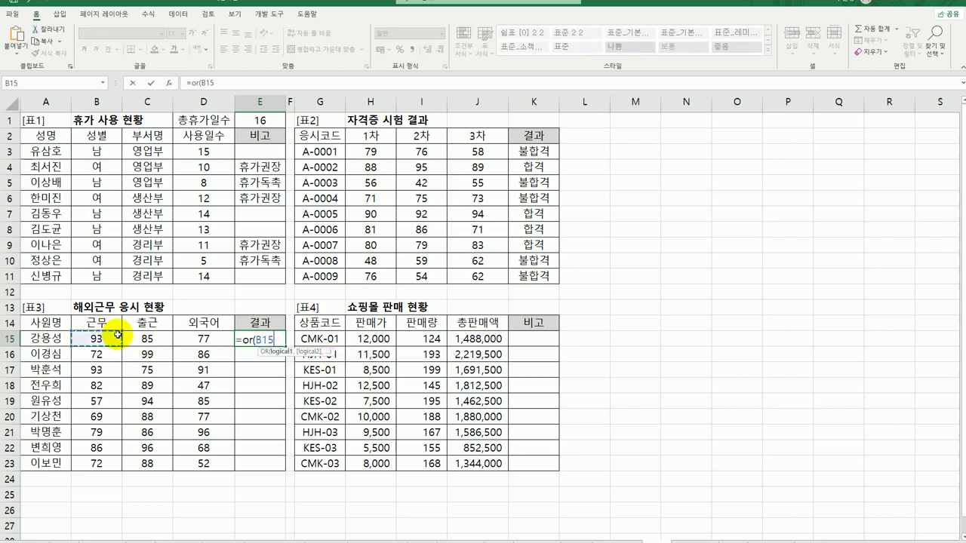
pyautogui.write('>=')
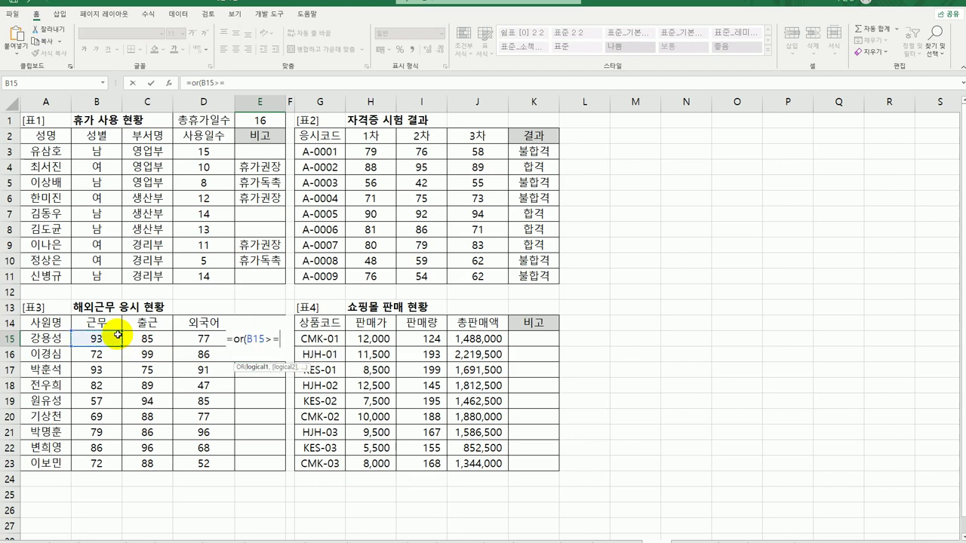
pyautogui.write('80,')
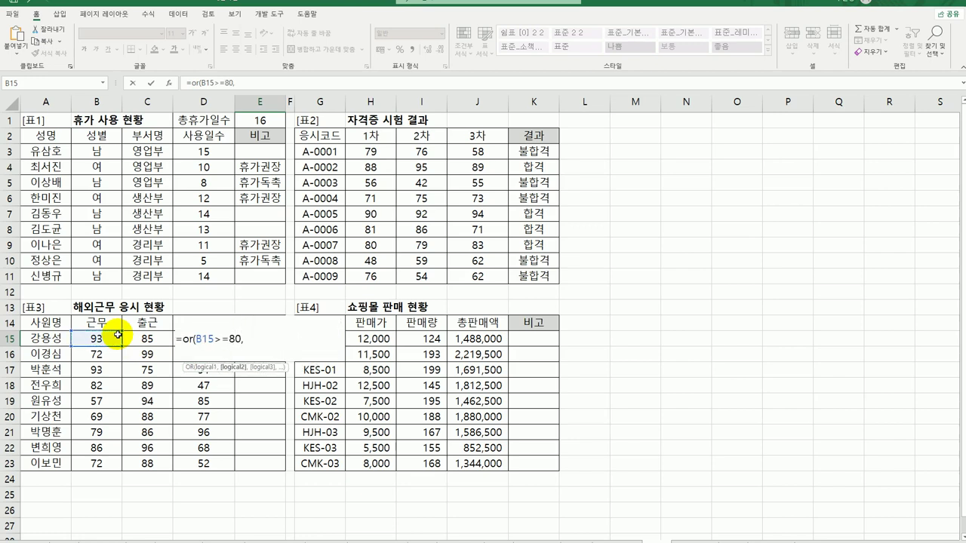
pyautogui.press('Left')
pyautogui.press('Left')
pyautogui.write('>')
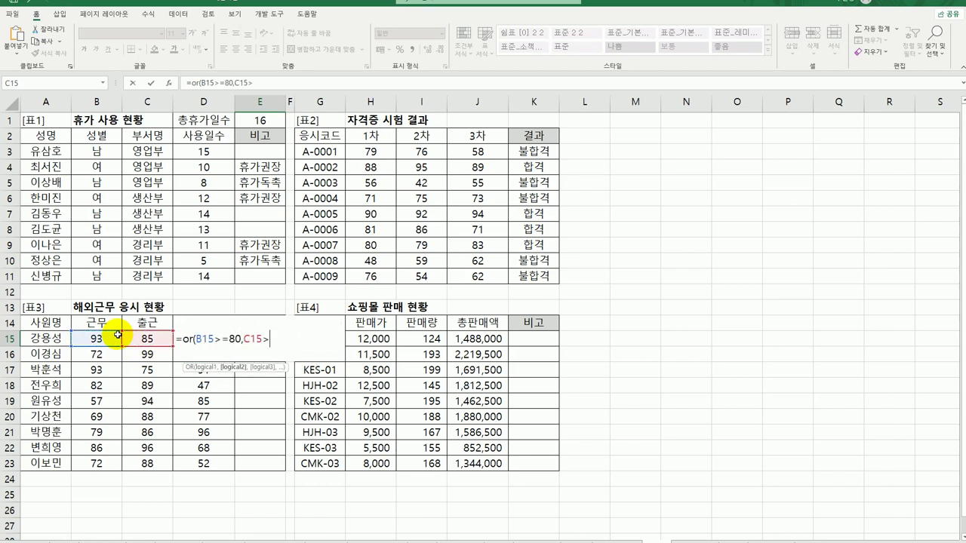
pyautogui.write('=80)')
pyautogui.press('Return')
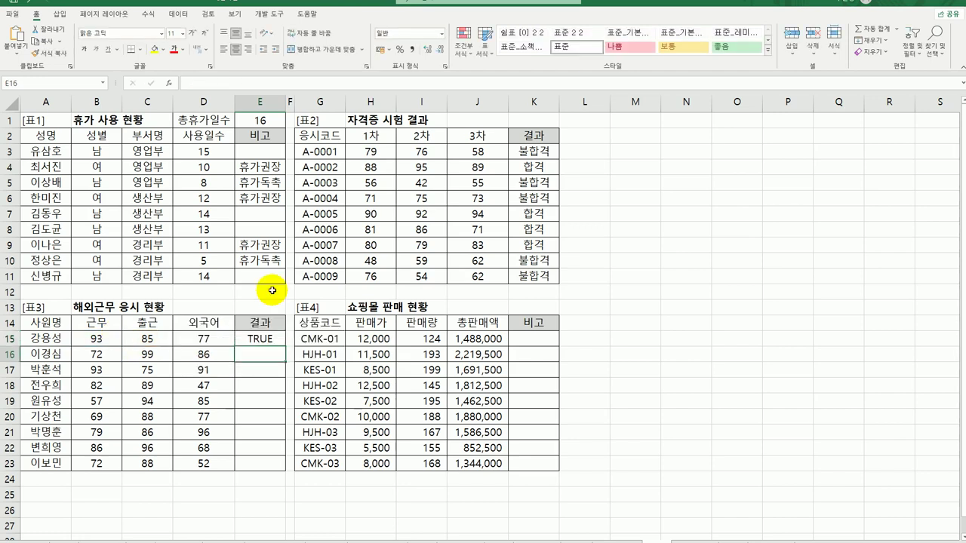
pyautogui.click(271, 337)
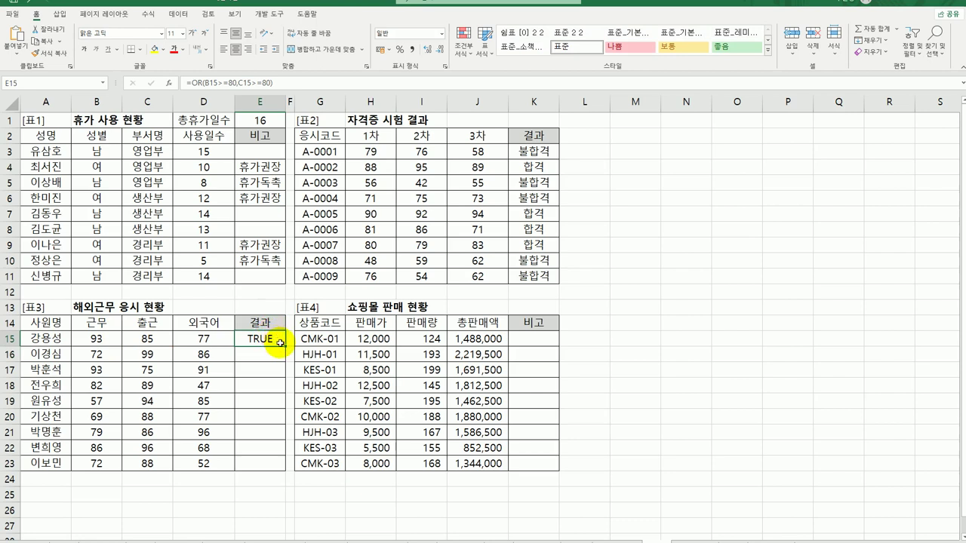
pyautogui.moveTo(285, 345); pyautogui.dragTo(264, 470)
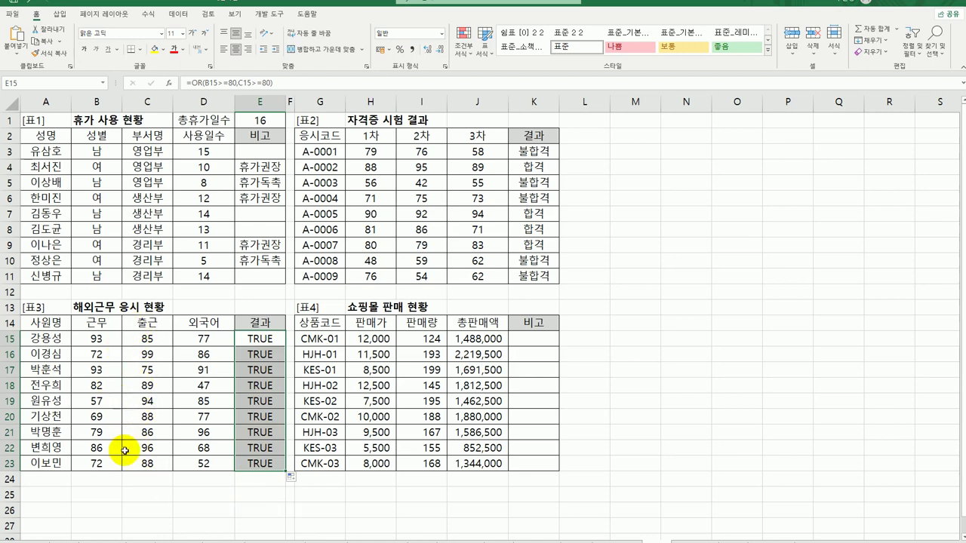
# Step: Nest the OR formula in cell E15 inside an AND function as its first condition
pyautogui.doubleClick(259, 340)
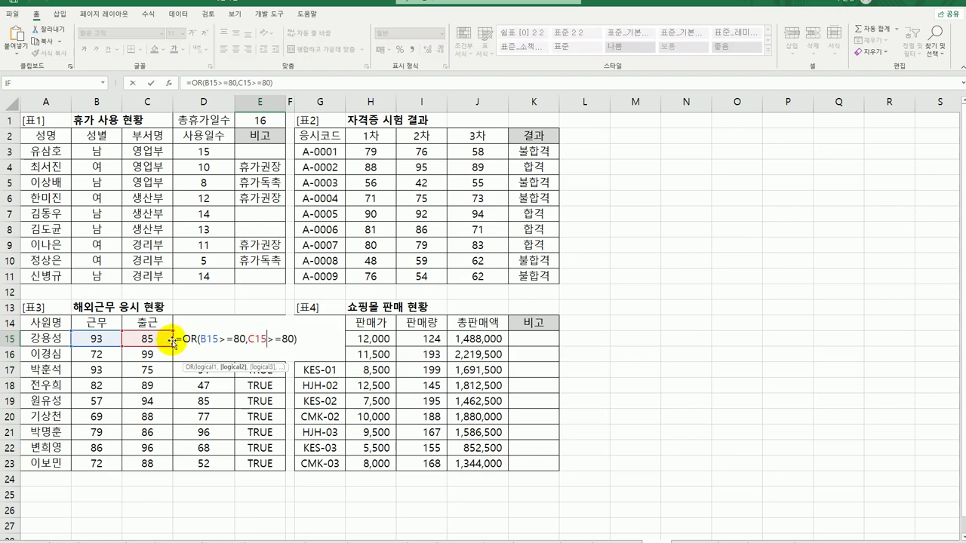
pyautogui.click(246, 338)
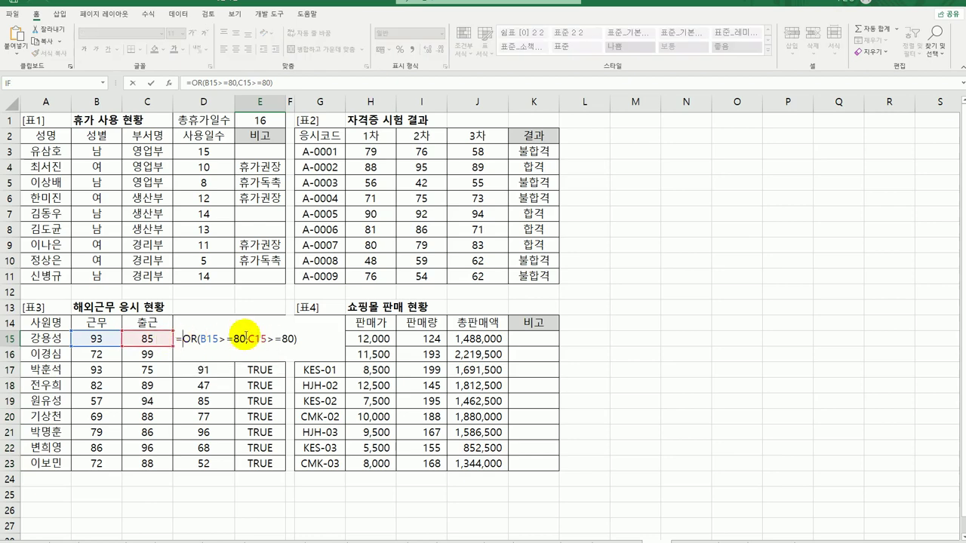
pyautogui.write('and(')
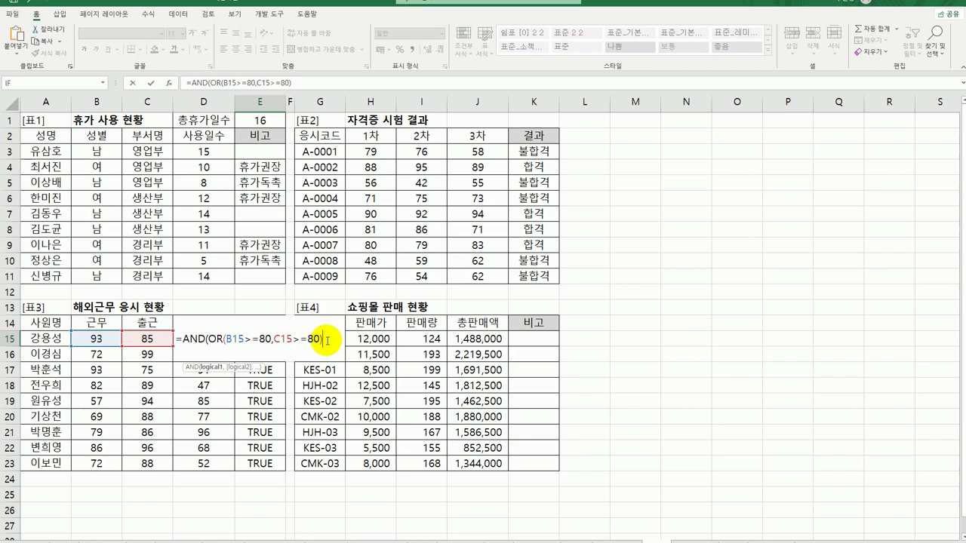
pyautogui.write(',')
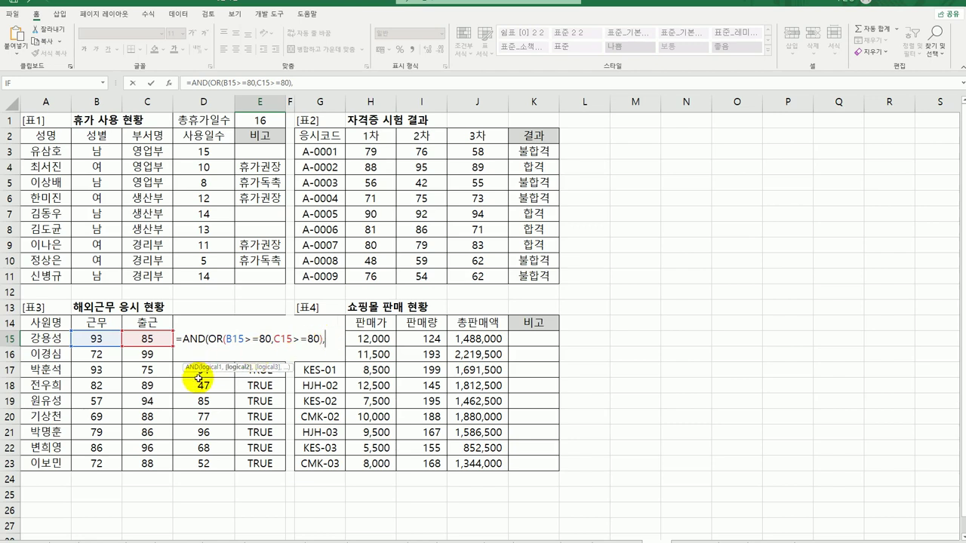
# Step: Add D15>=90 as the second AND condition in E15 and fill the formula down to E23
pyautogui.click(198, 385)
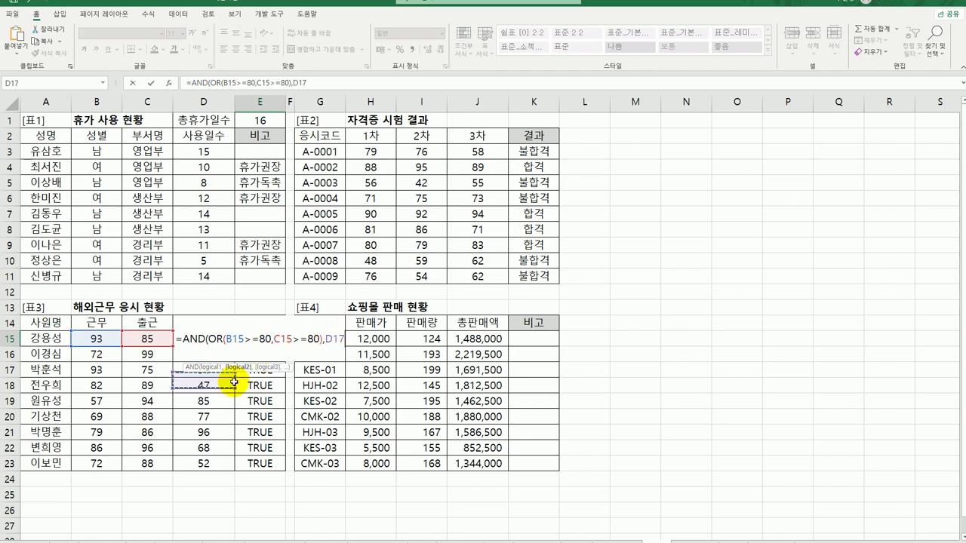
pyautogui.press('Up')
pyautogui.press('Up')
pyautogui.press('Up')
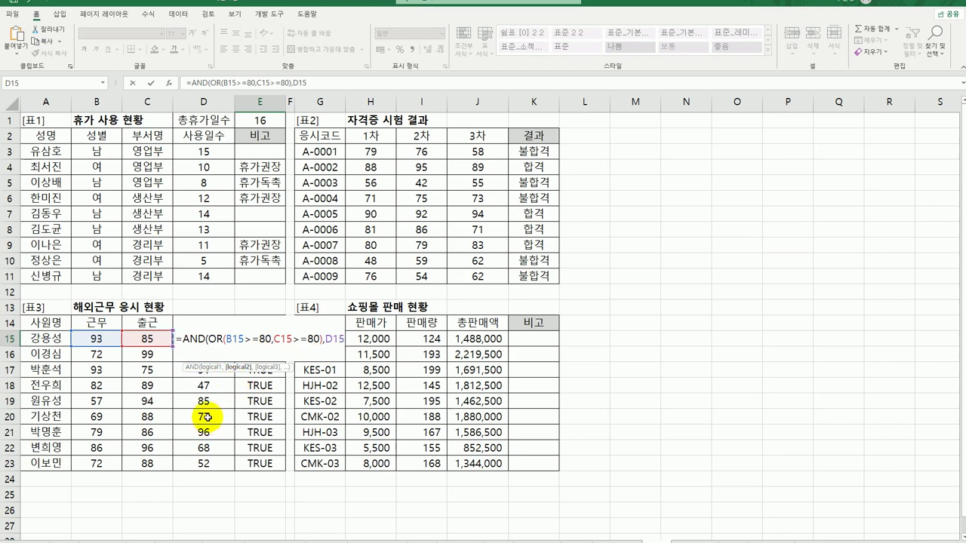
pyautogui.write('>=90')
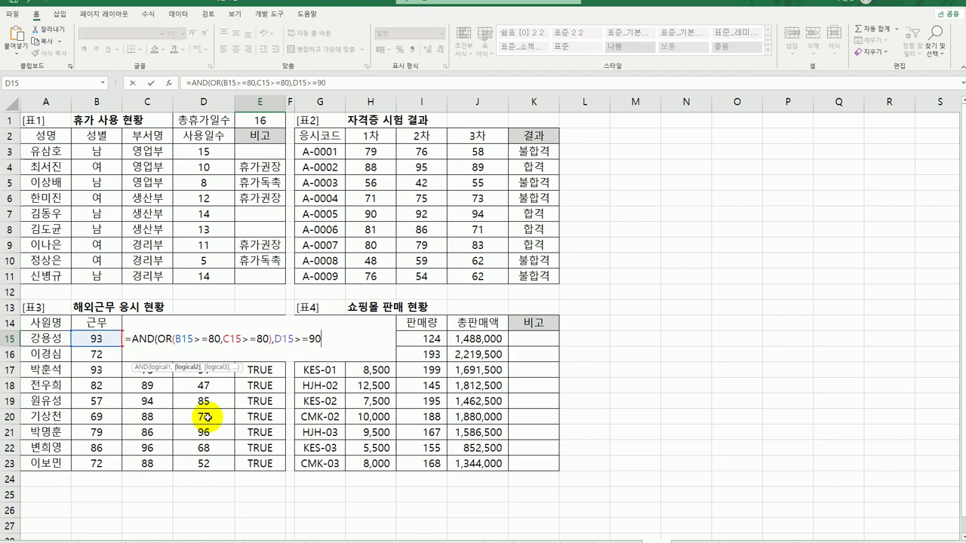
pyautogui.write(')')
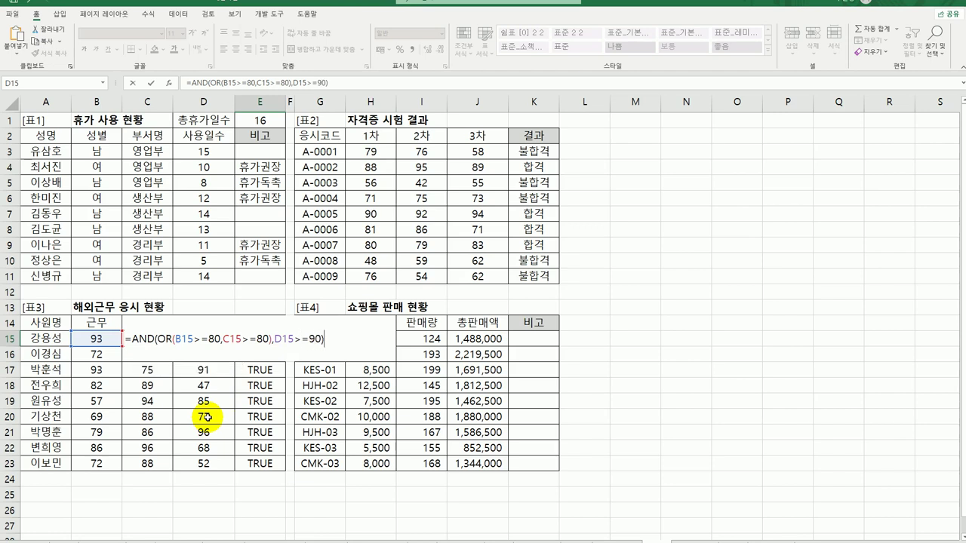
pyautogui.press('Return')
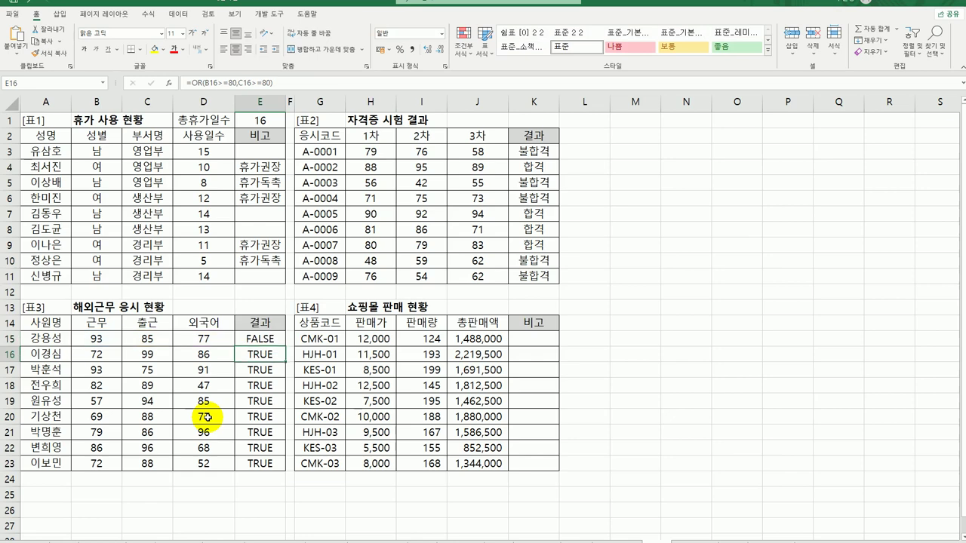
pyautogui.click(259, 340)
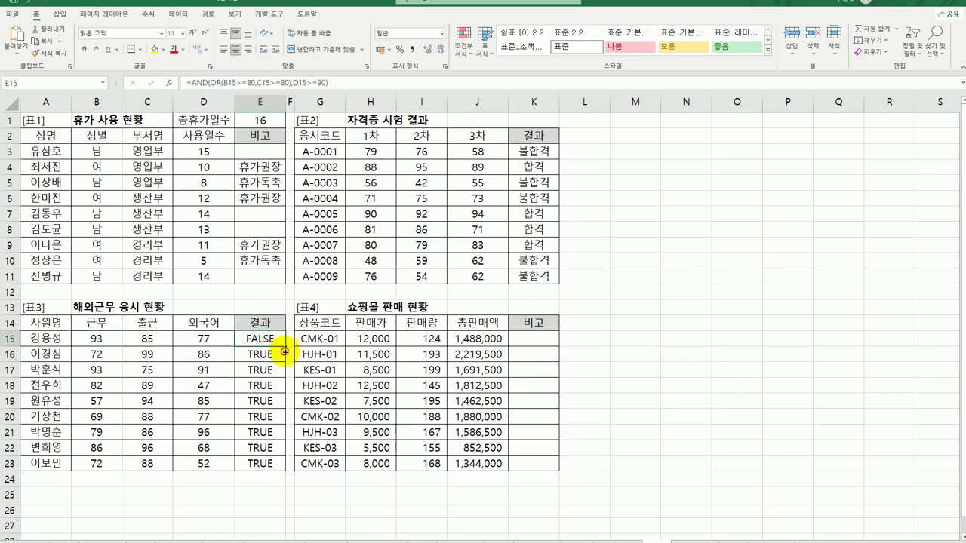
pyautogui.moveTo(286, 346); pyautogui.dragTo(260, 468)
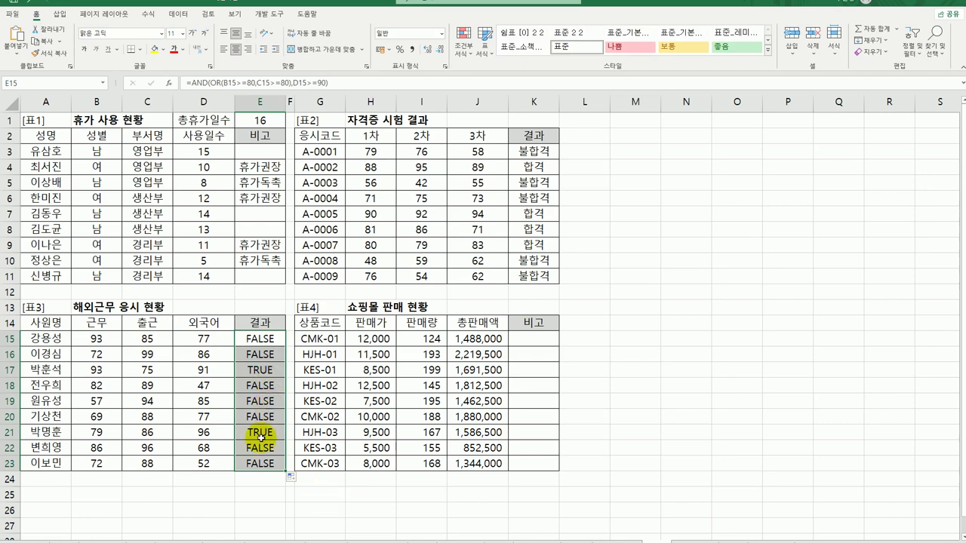
# Step: Wrap the AND formula in cell E15 in an IF function as the logical test and open the IF function's arguments
pyautogui.click(268, 339)
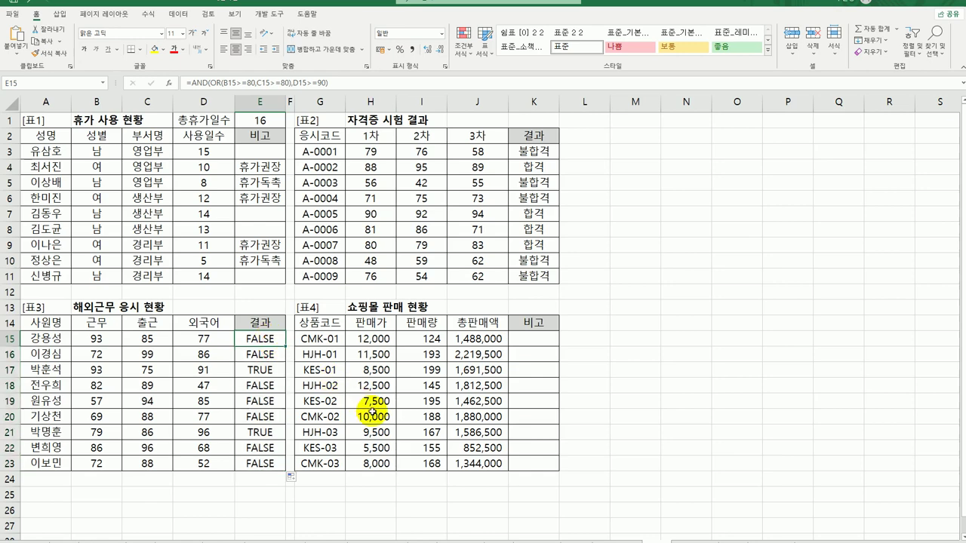
pyautogui.doubleClick(252, 339)
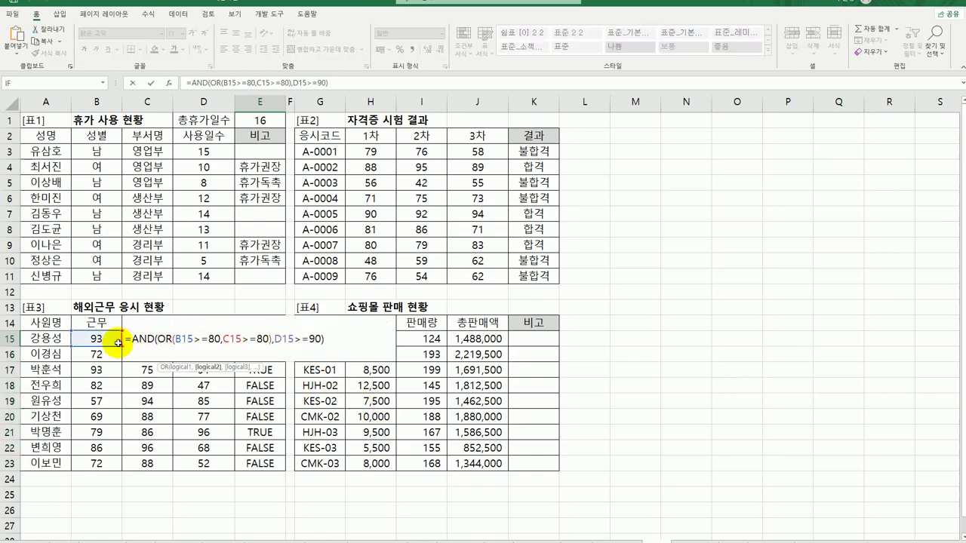
pyautogui.click(133, 339)
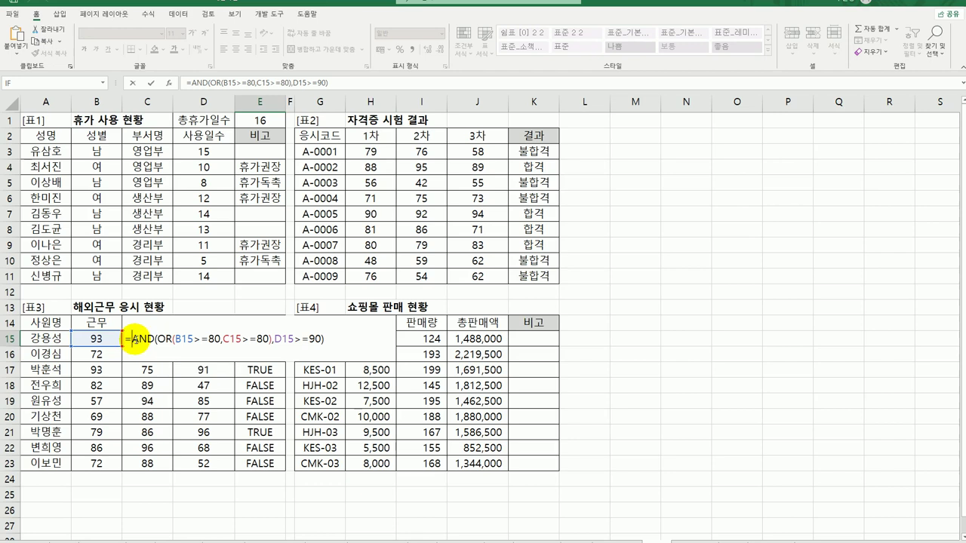
pyautogui.write('if')
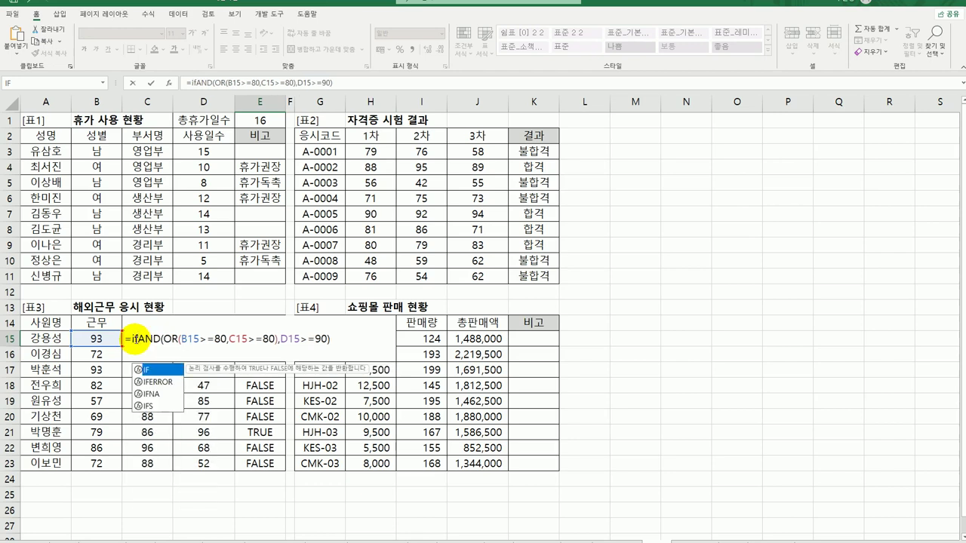
pyautogui.press('Tab')
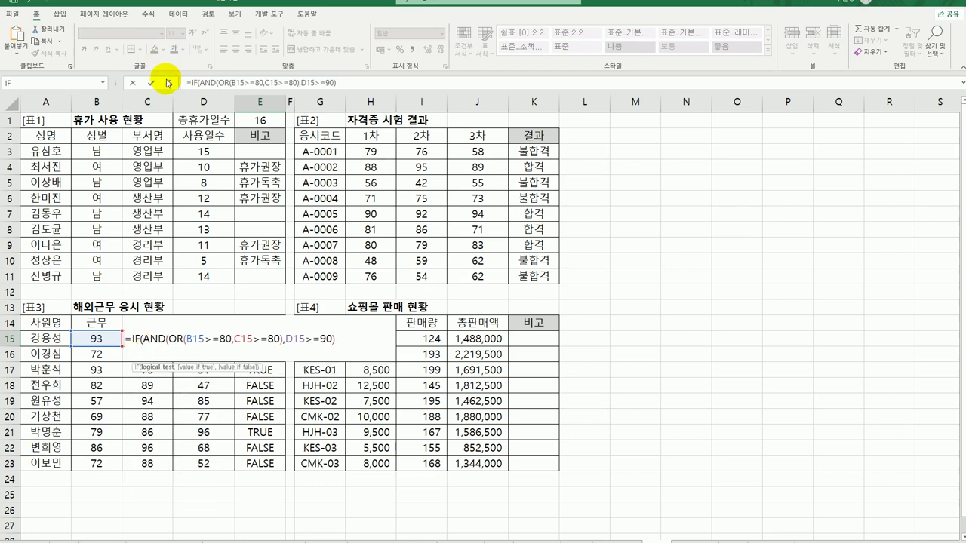
pyautogui.click(168, 82)
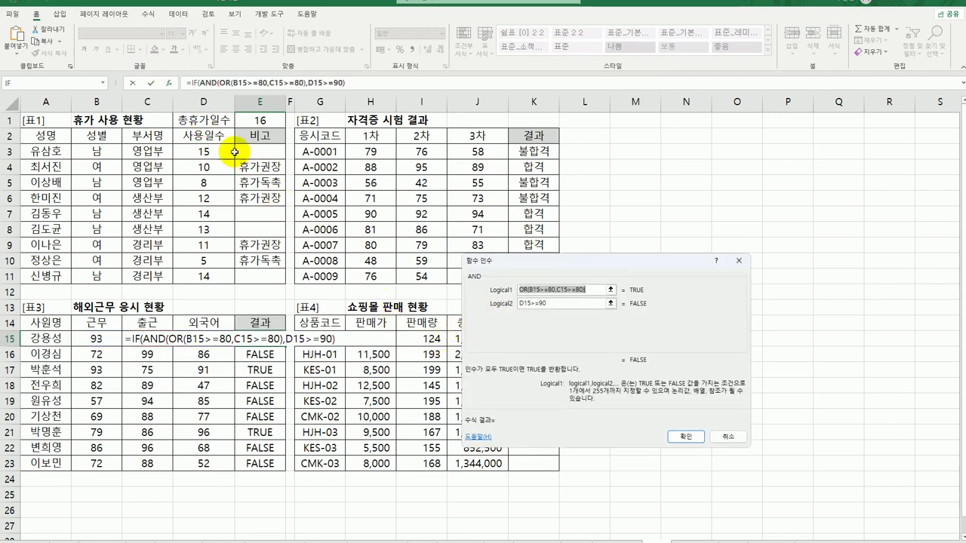
pyautogui.click(191, 83)
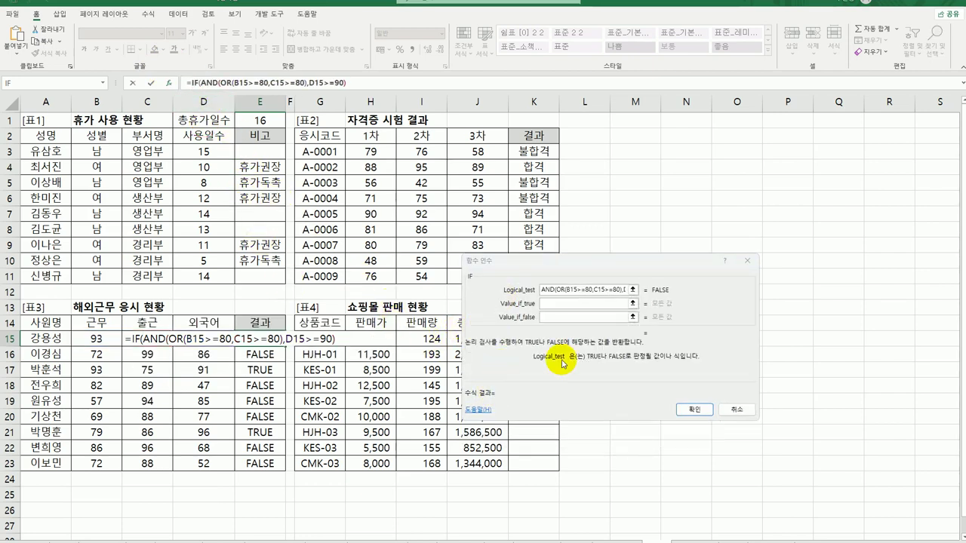
# Step: Set the E15 IF function's true value to "해외근무" and its false value to "국낸근무"
pyautogui.click(564, 306)
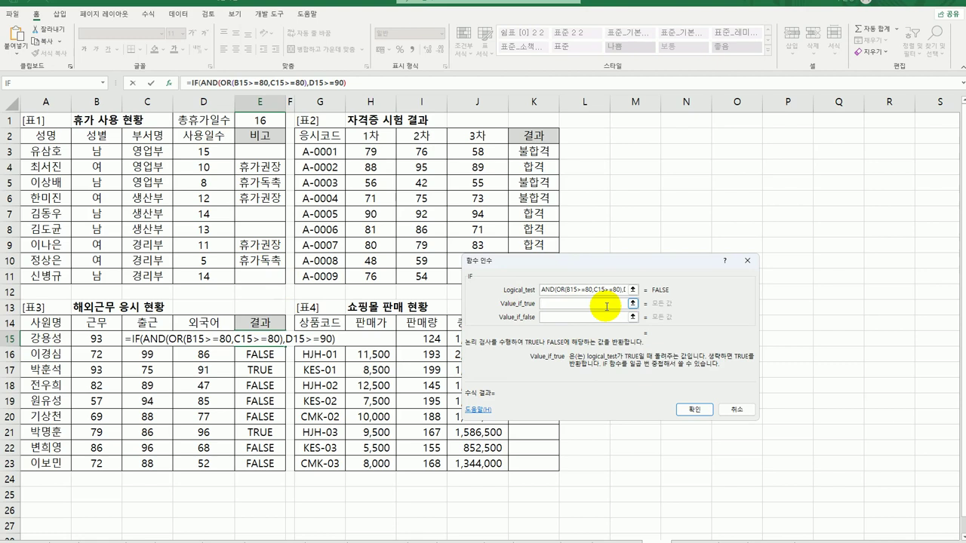
pyautogui.write('해외근')
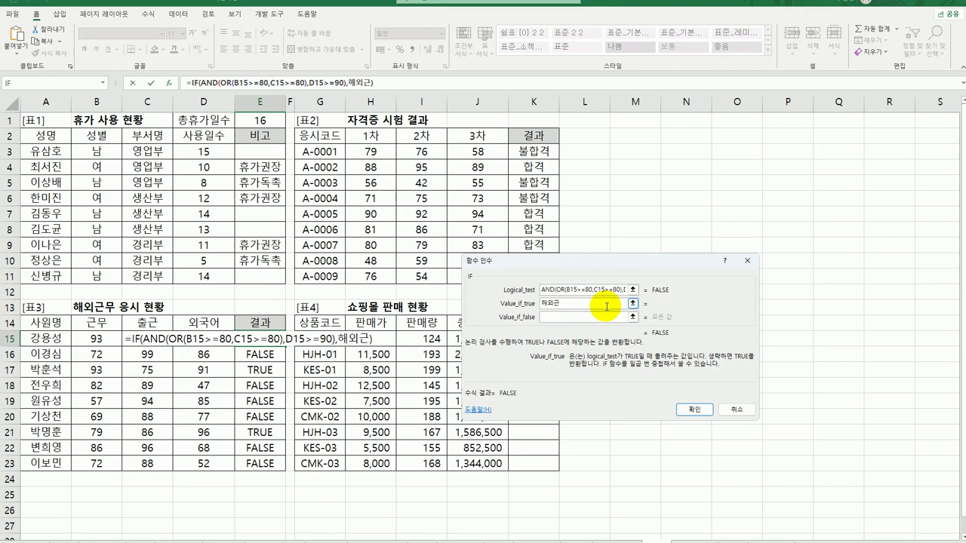
pyautogui.write('무')
pyautogui.press('Tab')
pyautogui.write('국내')
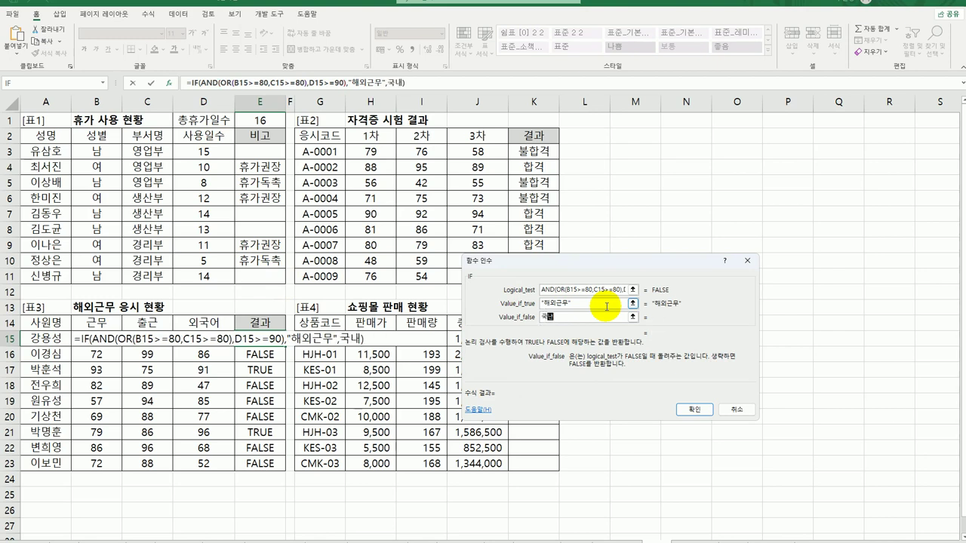
pyautogui.write('ㄴ근무')
pyautogui.press('Tab')
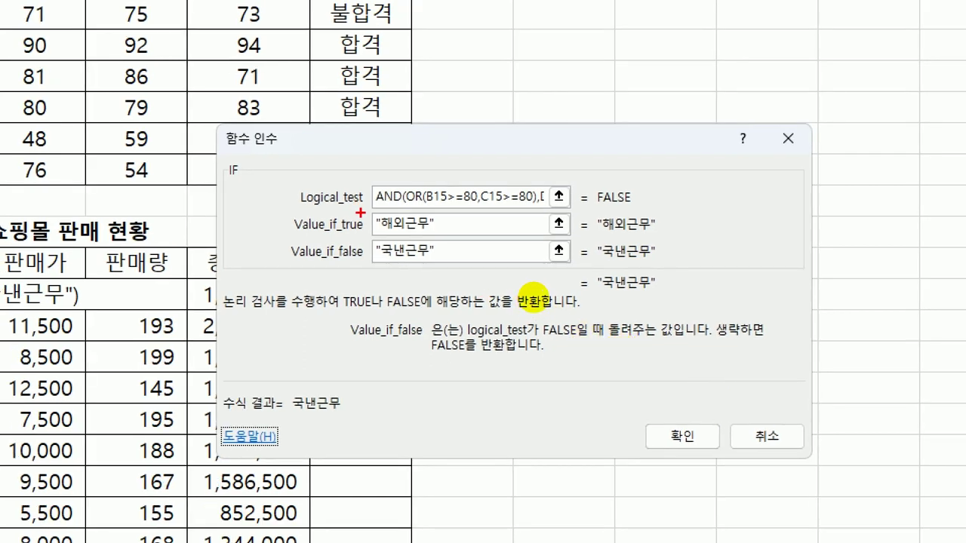
pyautogui.moveTo(369, 214); pyautogui.dragTo(558, 213)
pyautogui.moveTo(352, 265)
pyautogui.mouseDown()
pyautogui.moveTo(373, 222)
pyautogui.moveTo(379, 261)
pyautogui.mouseUp()
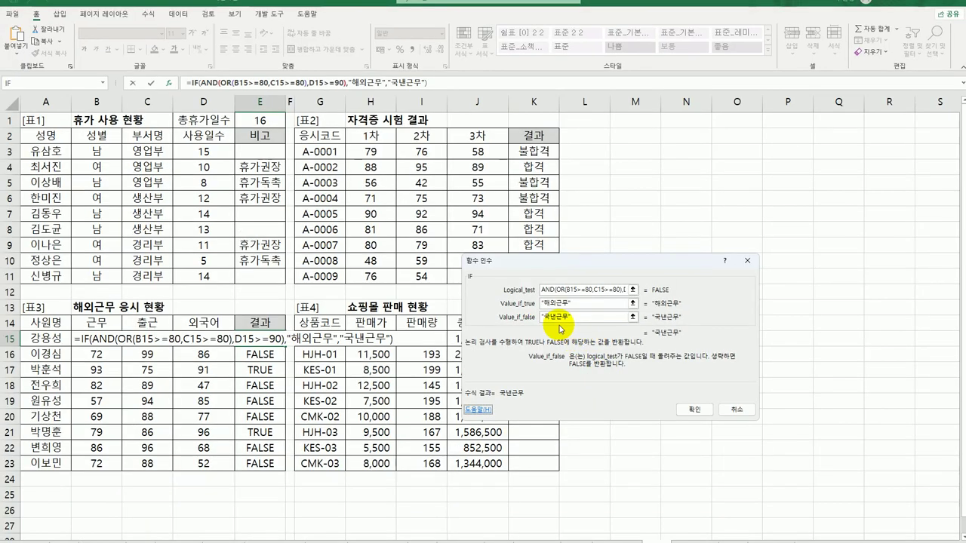
# Step: Correct the IF function's false value to "국내근무" and fill the E15 formula down to E23
pyautogui.doubleClick(553, 315)
pyautogui.click(553, 315)
pyautogui.write('내')
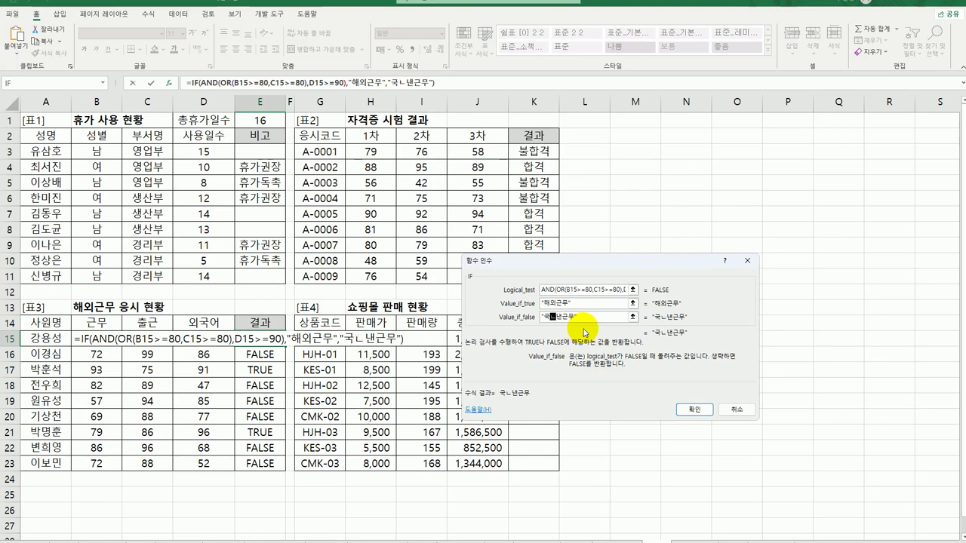
pyautogui.press('Delete')
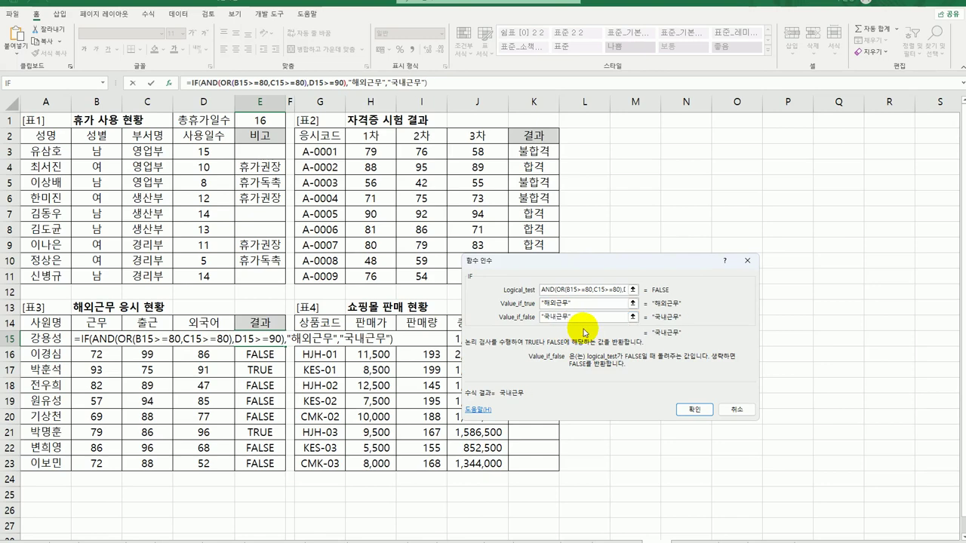
pyautogui.click(694, 409)
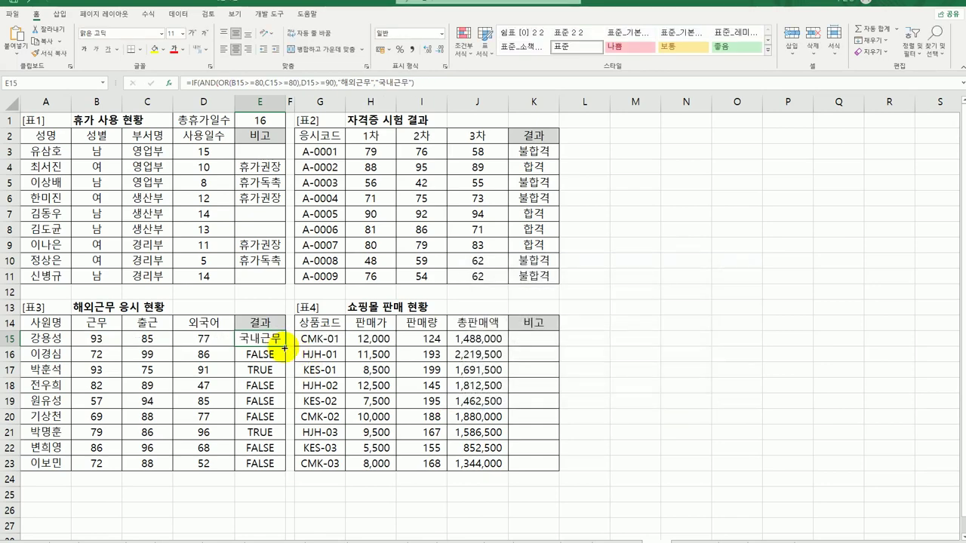
pyautogui.moveTo(284, 348); pyautogui.dragTo(260, 468)
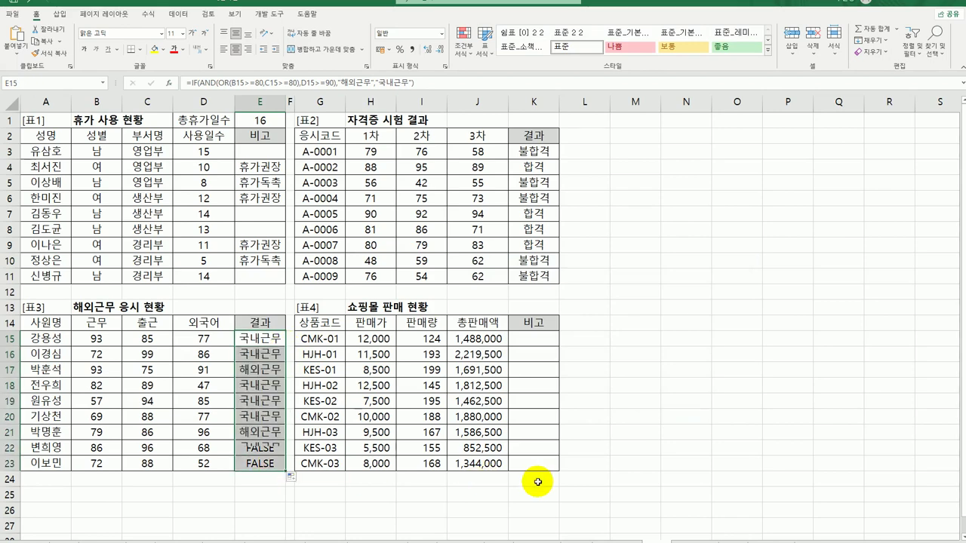
# Step: Enter a MEDIAN formula in K15 over the total sales range with the absolute reference $J$15:$J$23
pyautogui.click(546, 338)
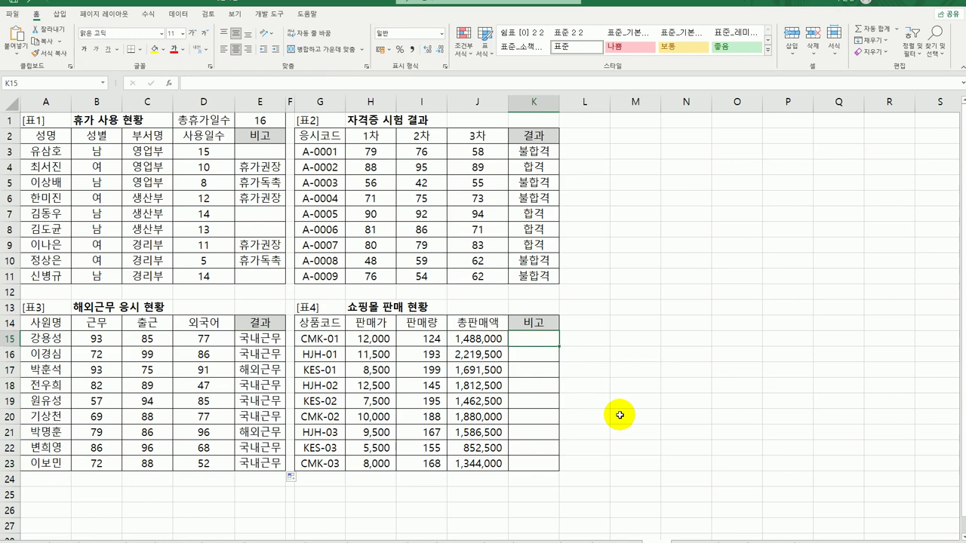
pyautogui.click(422, 340)
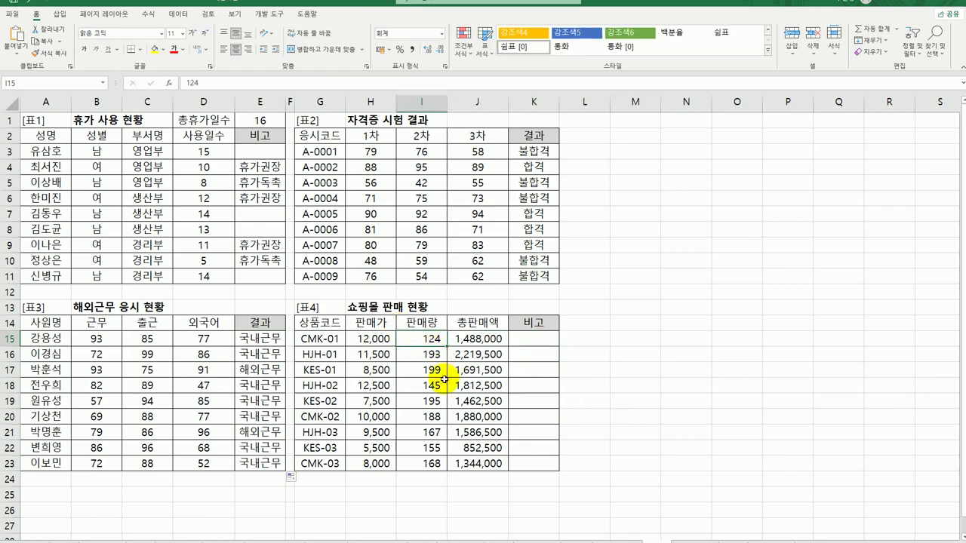
pyautogui.click(486, 340)
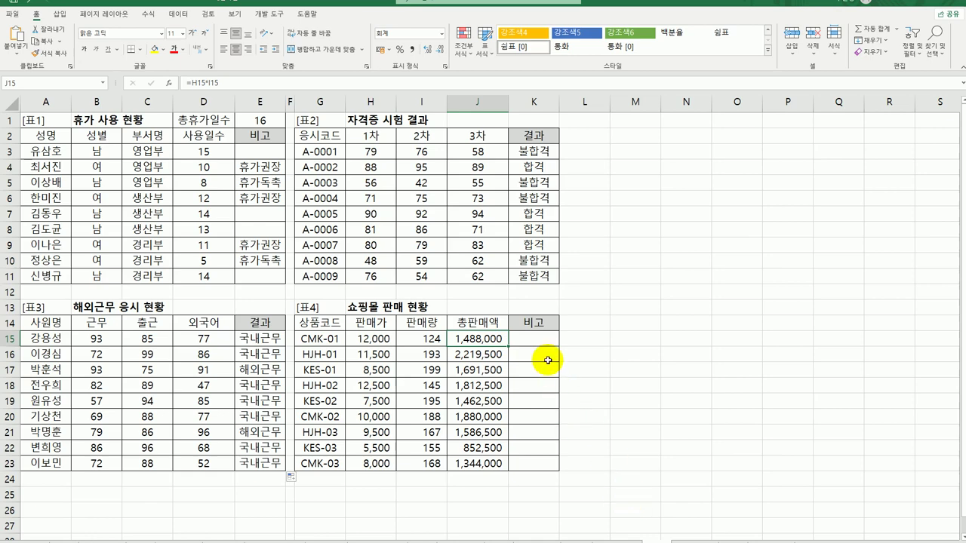
pyautogui.click(532, 339)
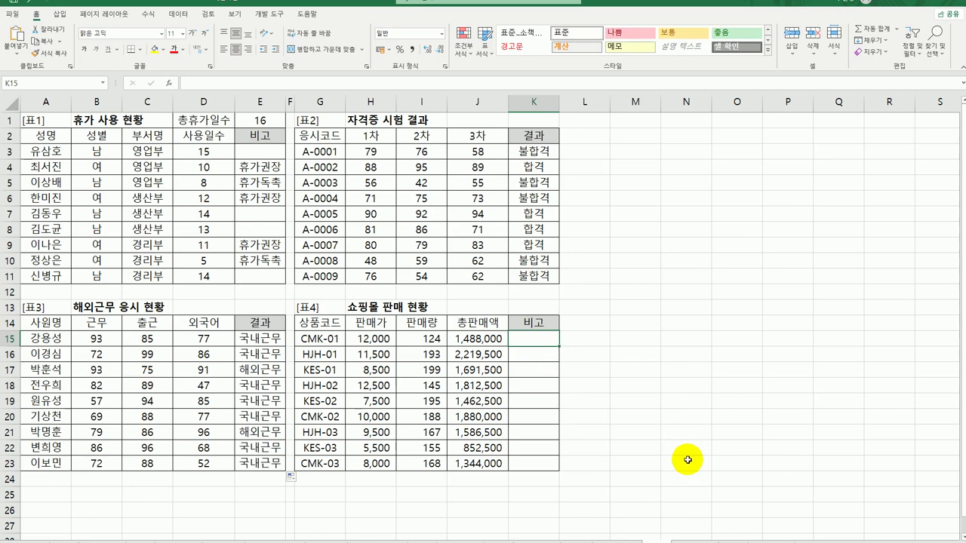
pyautogui.write('=ㅡ')
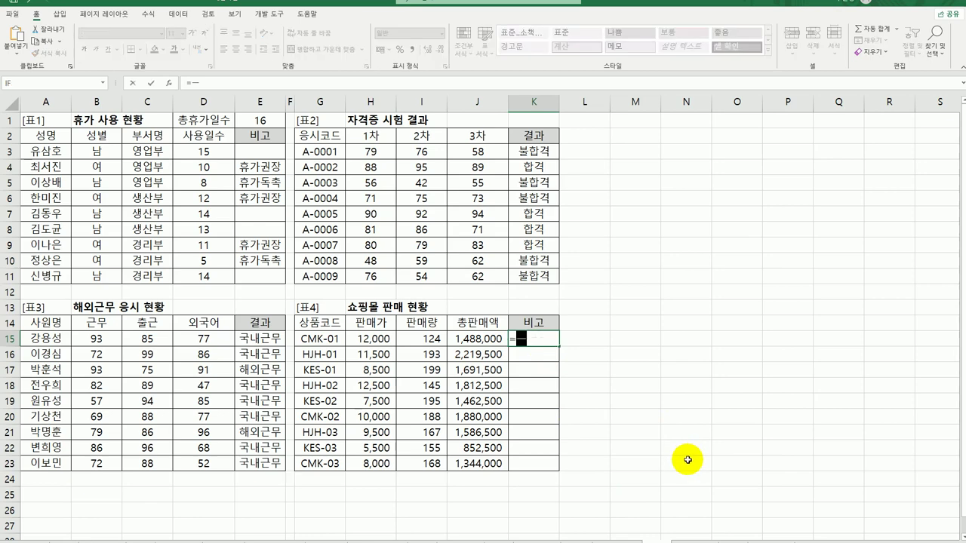
pyautogui.write('me')
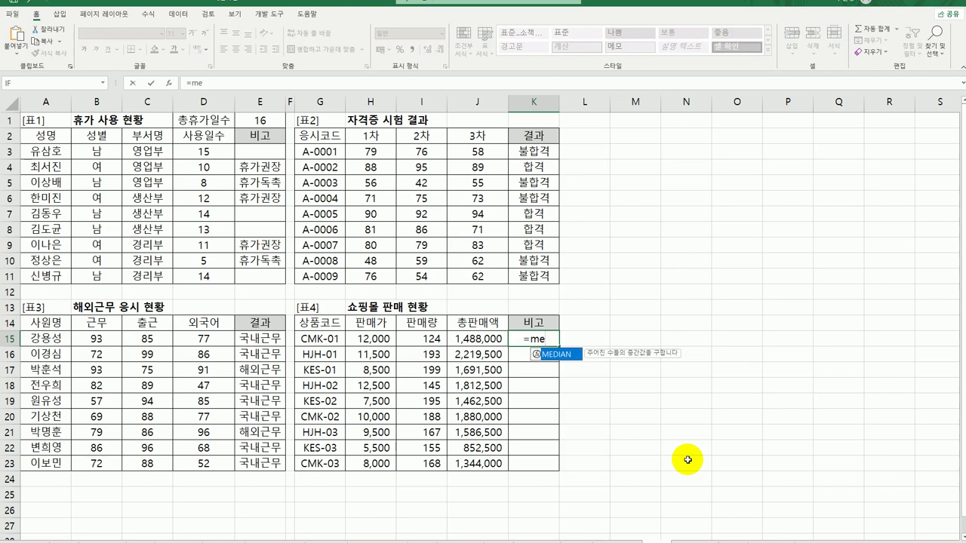
pyautogui.doubleClick(567, 354)
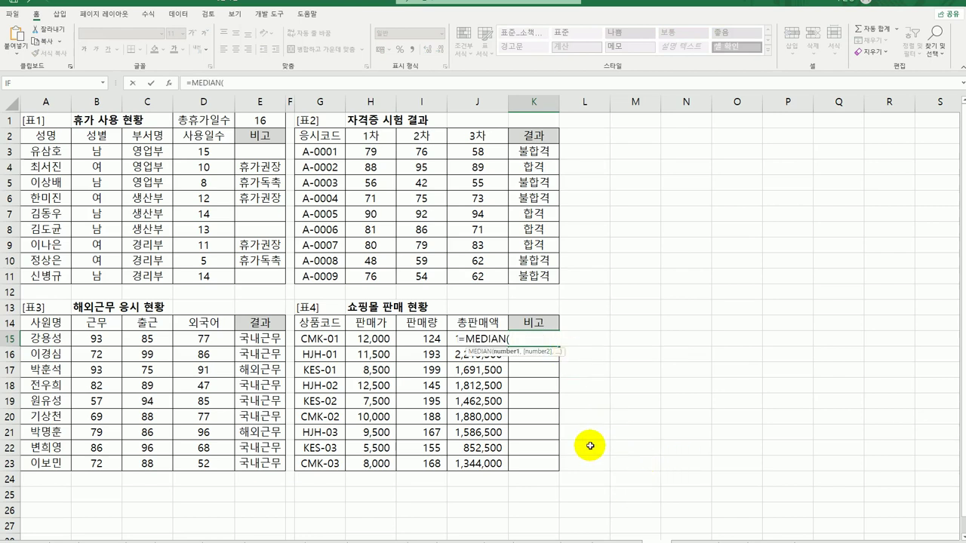
pyautogui.moveTo(454, 337); pyautogui.dragTo(453, 462)
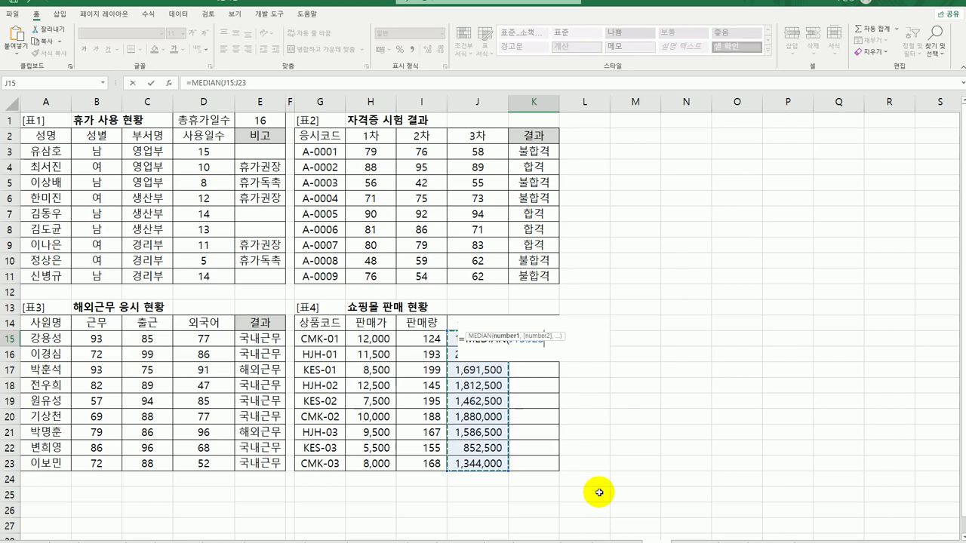
pyautogui.press('F4')
pyautogui.write(')')
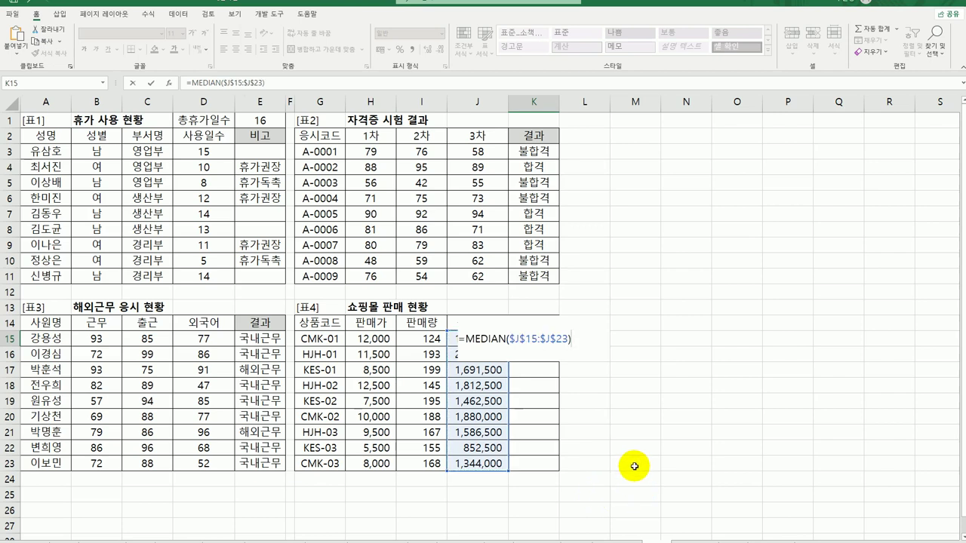
pyautogui.press('Return')
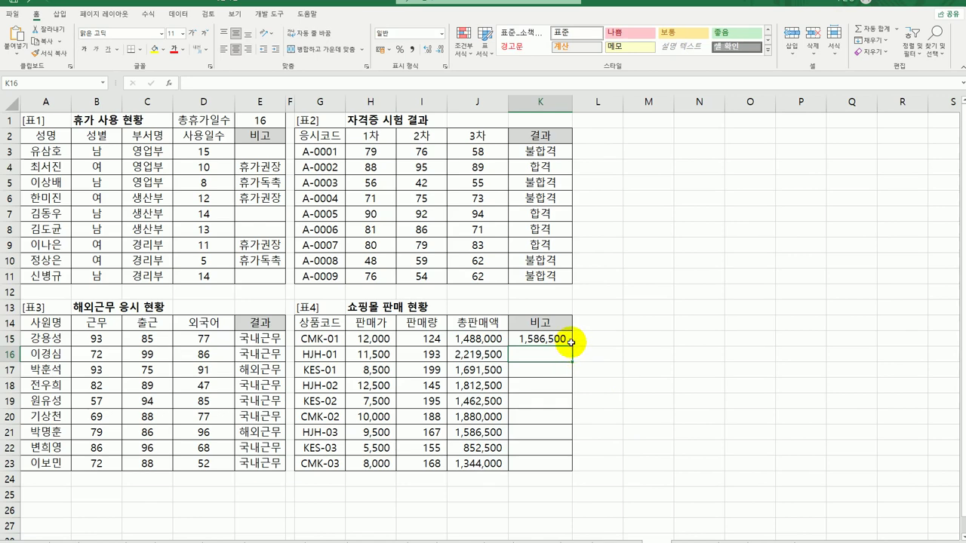
pyautogui.click(565, 341)
pyautogui.moveTo(571, 346); pyautogui.dragTo(572, 473)
pyautogui.click(625, 475)
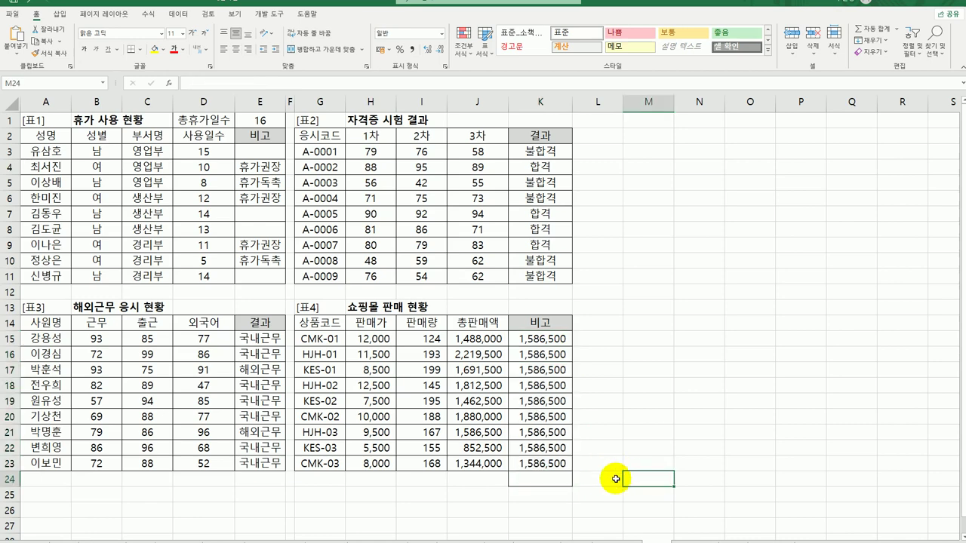
pyautogui.hotkey('ctrl', 'z')
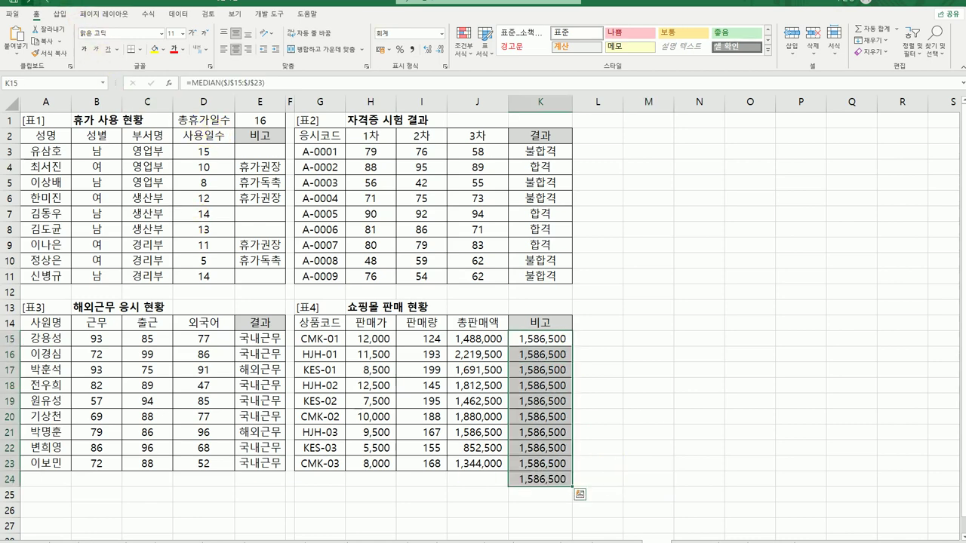
pyautogui.hotkey('ctrl', 'z')
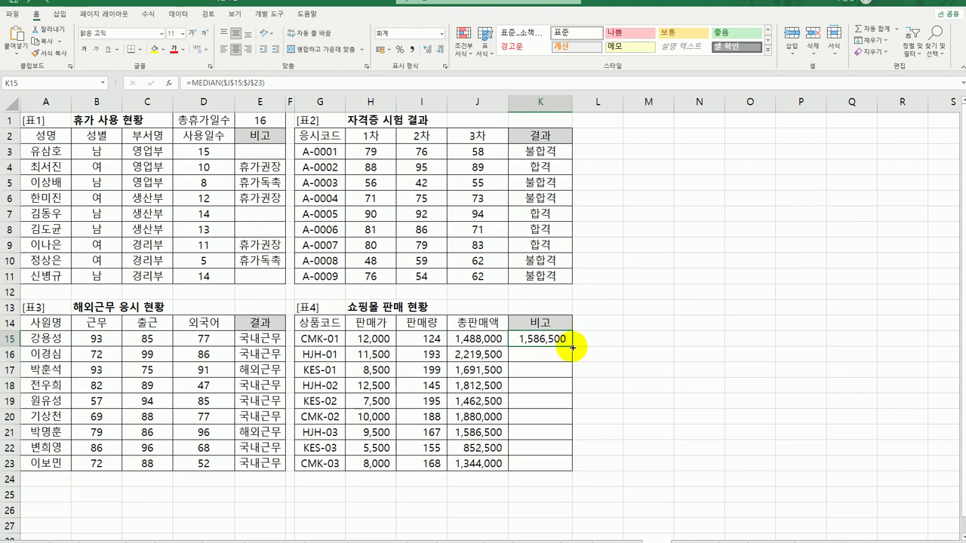
# Step: Fill the MEDIAN formula in K15 down to K23
pyautogui.moveTo(572, 345); pyautogui.dragTo(566, 474)
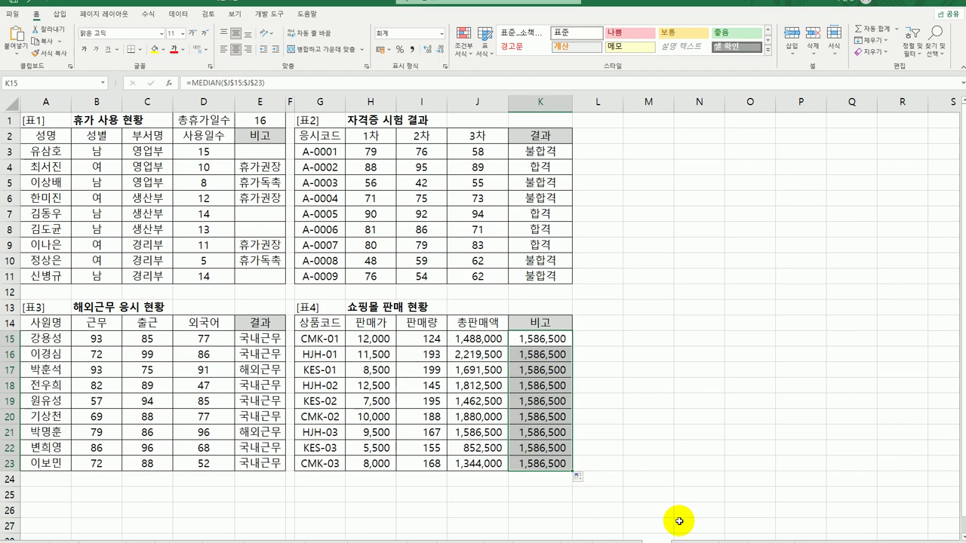
pyautogui.click(420, 341)
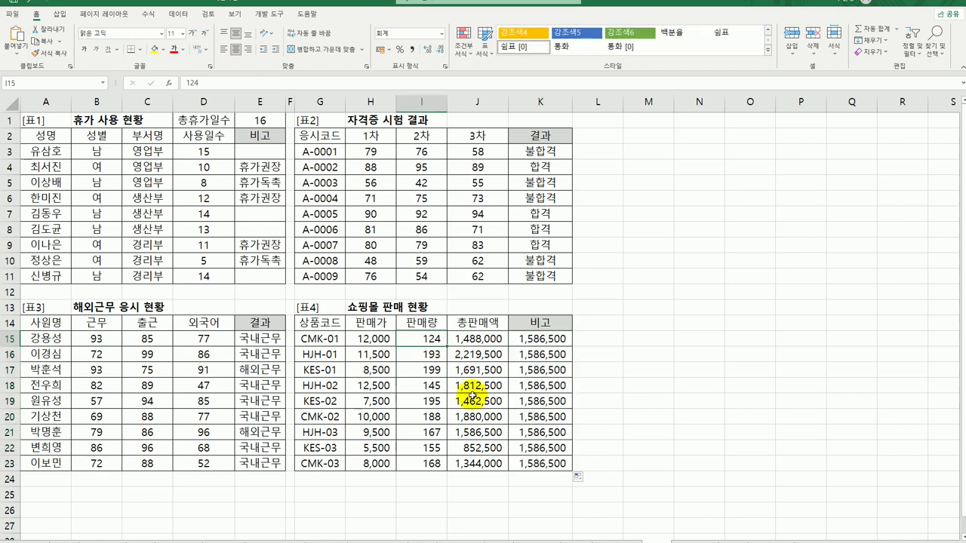
pyautogui.click(494, 335)
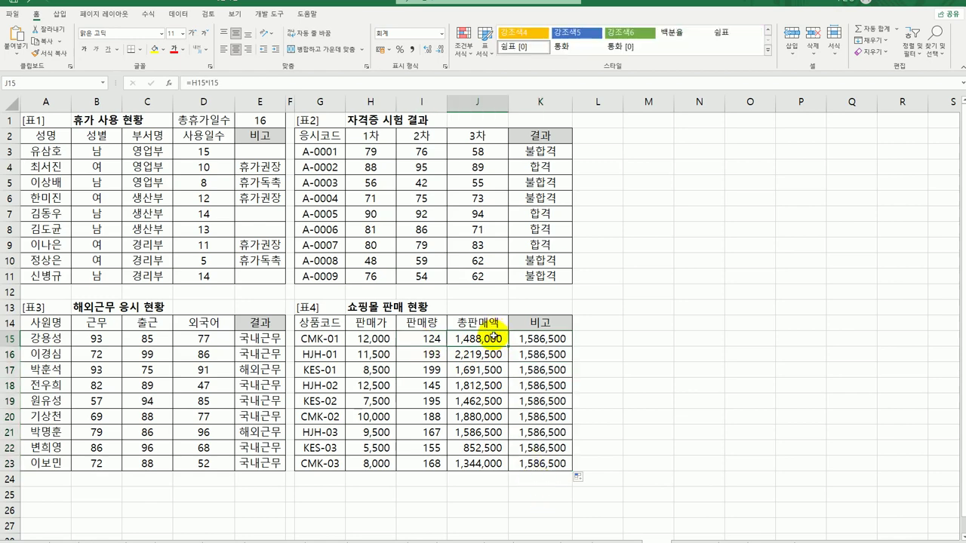
# Step: Insert an AND function before MEDIAN in the K15 formula, with I15>=150 as its first condition
pyautogui.doubleClick(553, 338)
pyautogui.click(455, 338)
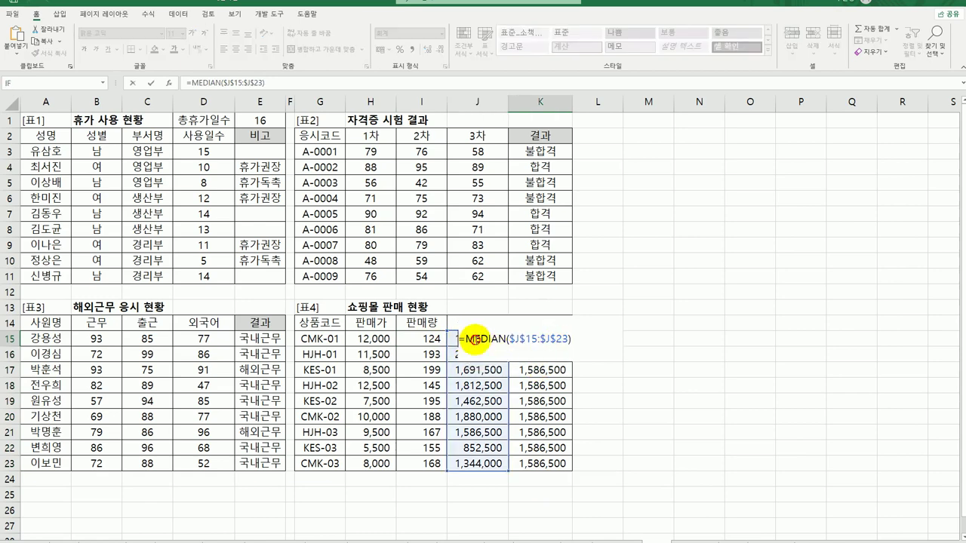
pyautogui.press('Right')
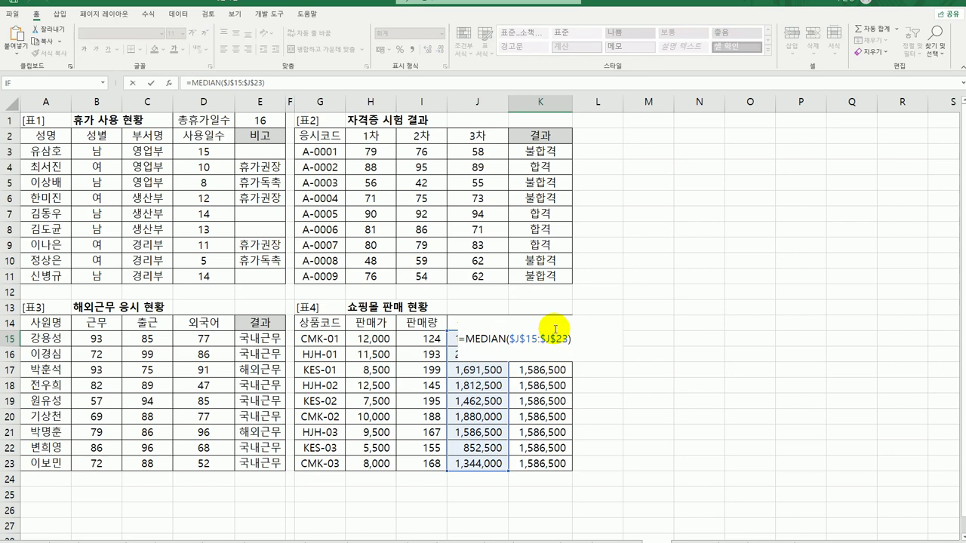
pyautogui.write('and(')
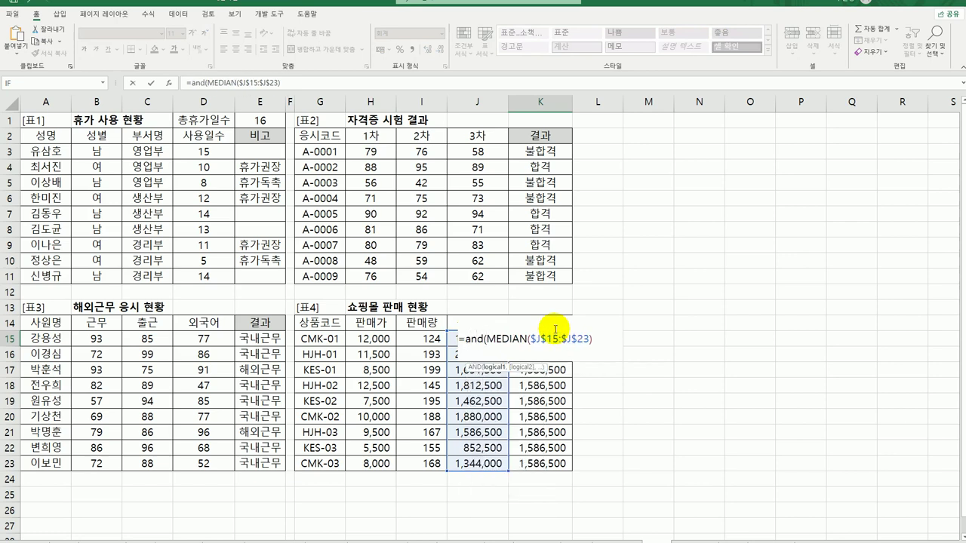
pyautogui.click(433, 339)
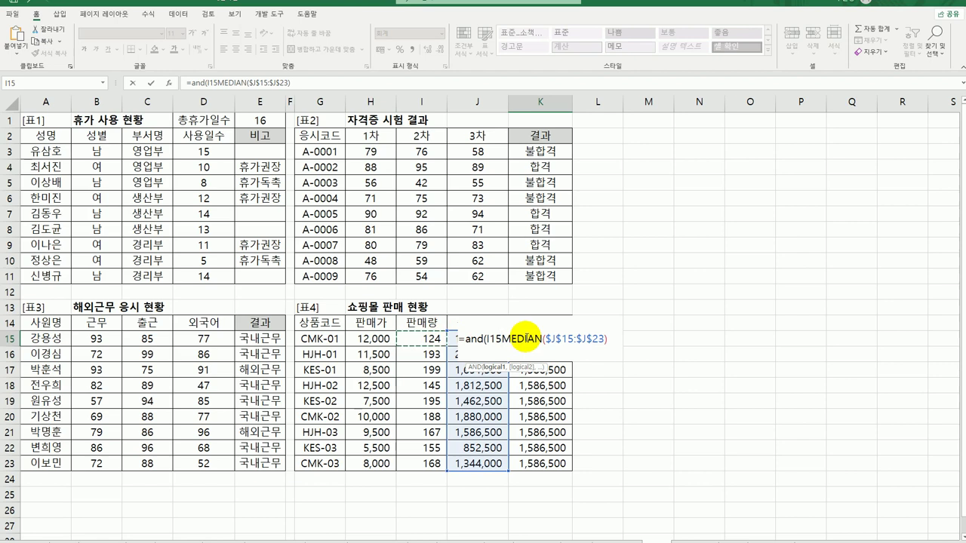
pyautogui.write('>=')
pyautogui.write('150')
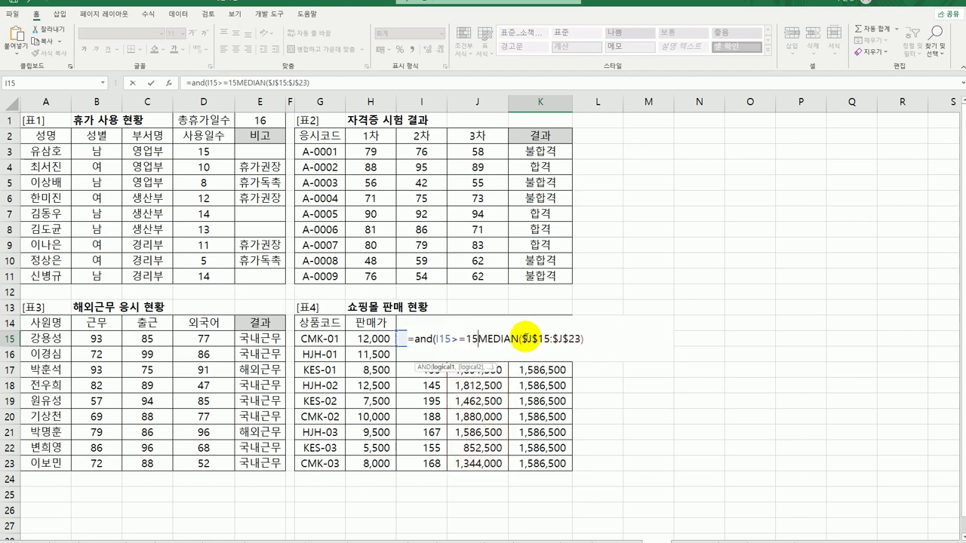
pyautogui.write(',')
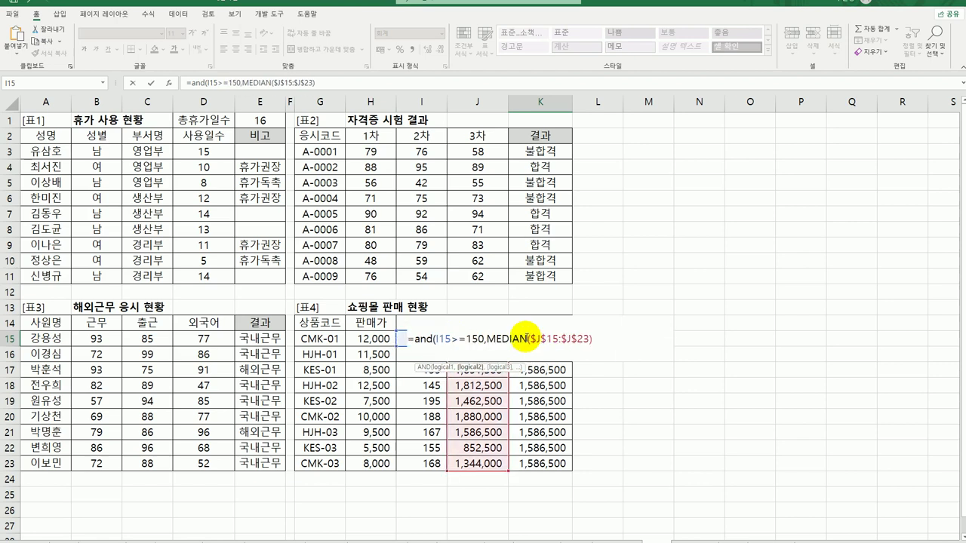
# Step: Complete the K15 formula's second AND condition as J15>=MEDIAN($J$15:$J$23) and close the AND function after it
pyautogui.write('j1')
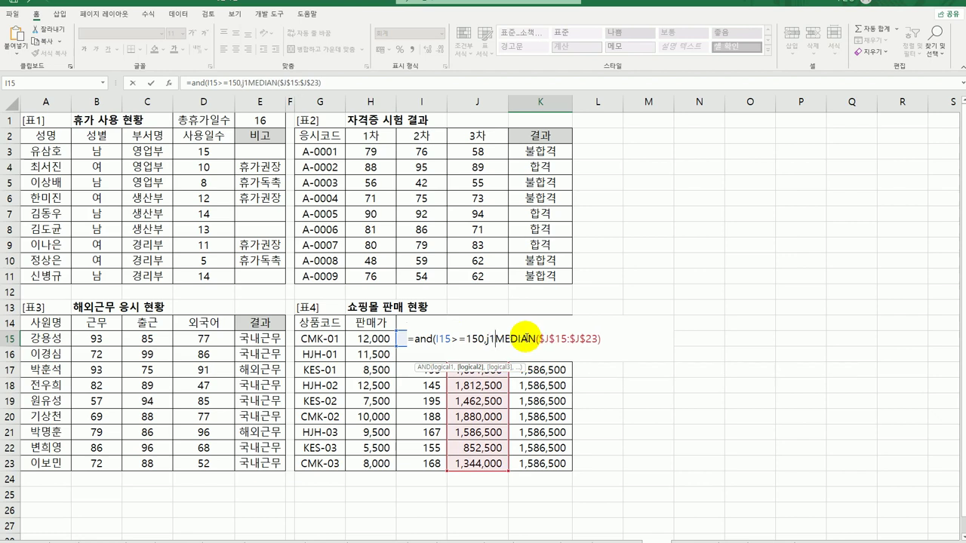
pyautogui.write('5>=')
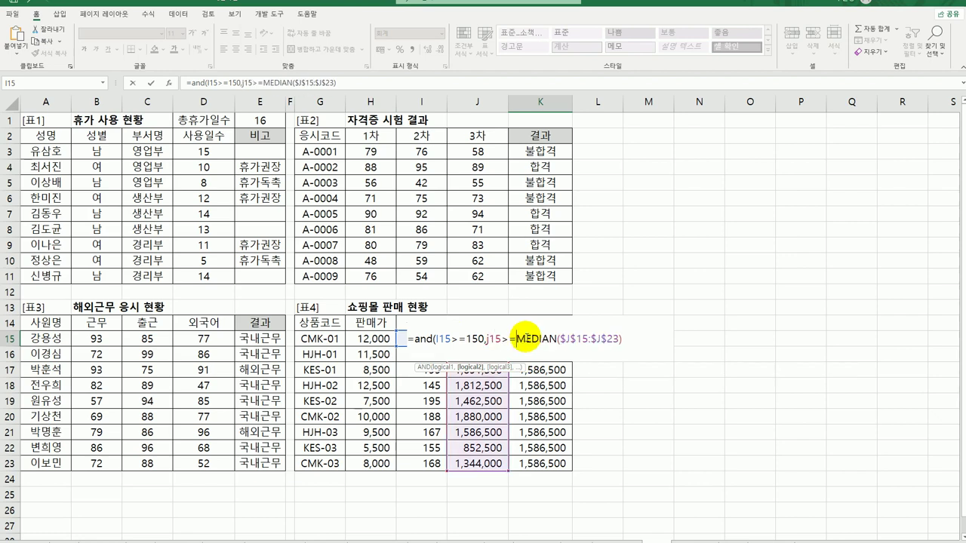
pyautogui.write(')')
pyautogui.press('Return')
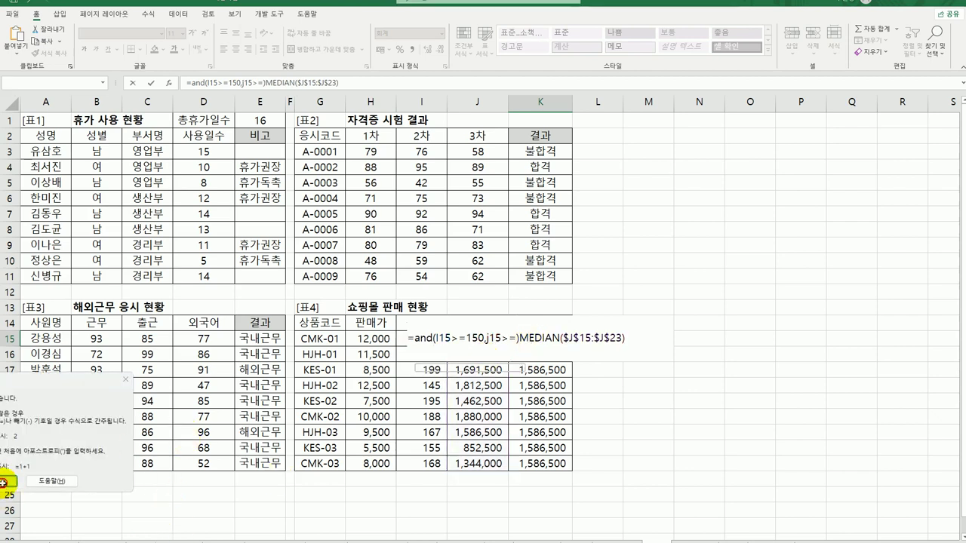
pyautogui.click(7, 481)
pyautogui.press('BackSpace')
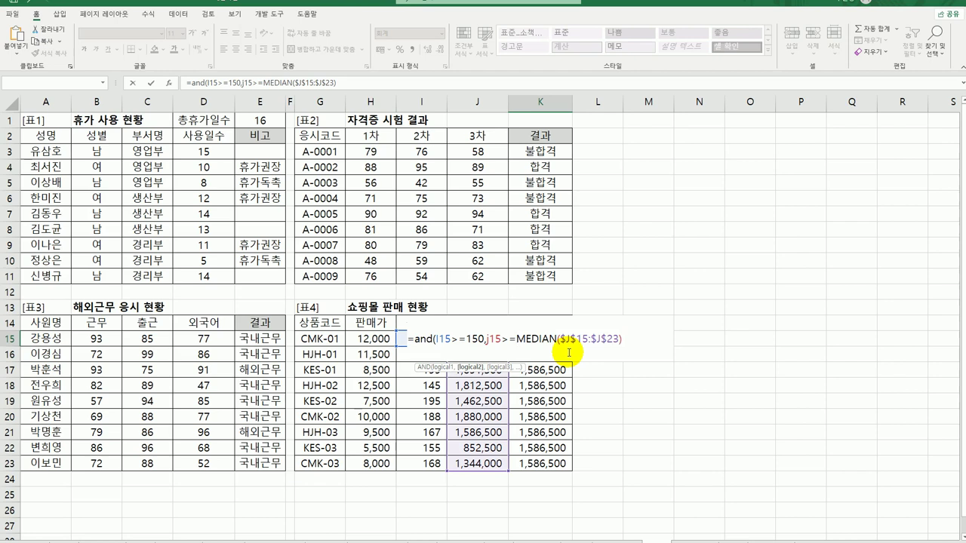
pyautogui.click(638, 341)
pyautogui.write('))')
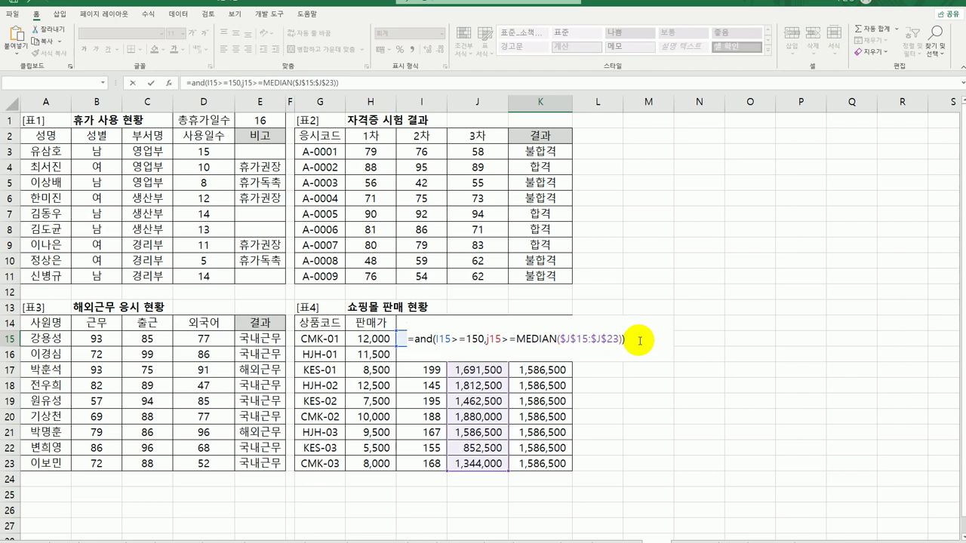
pyautogui.press('Return')
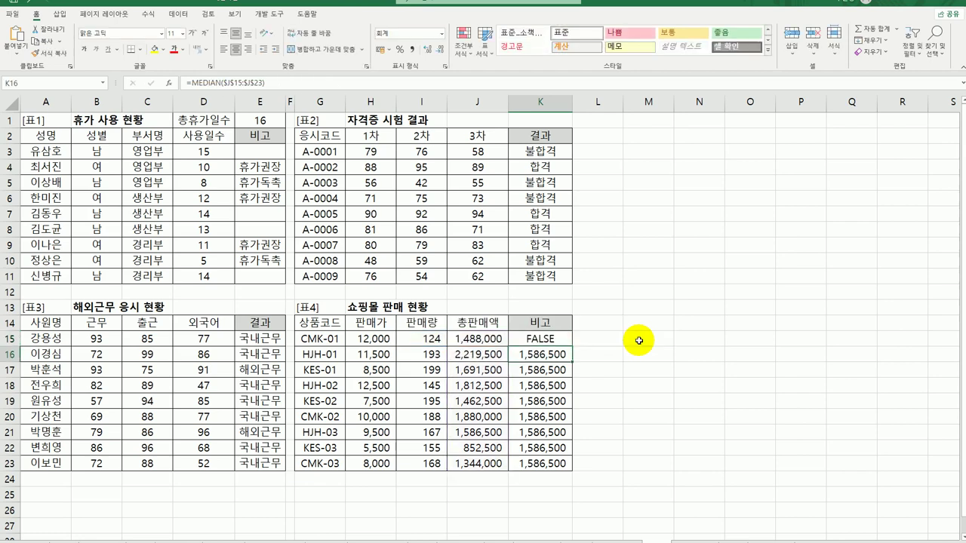
# Step: Fill the AND formula in K15 down to K23 and check the copied formulas in the column
pyautogui.click(553, 340)
pyautogui.moveTo(571, 348); pyautogui.dragTo(567, 469)
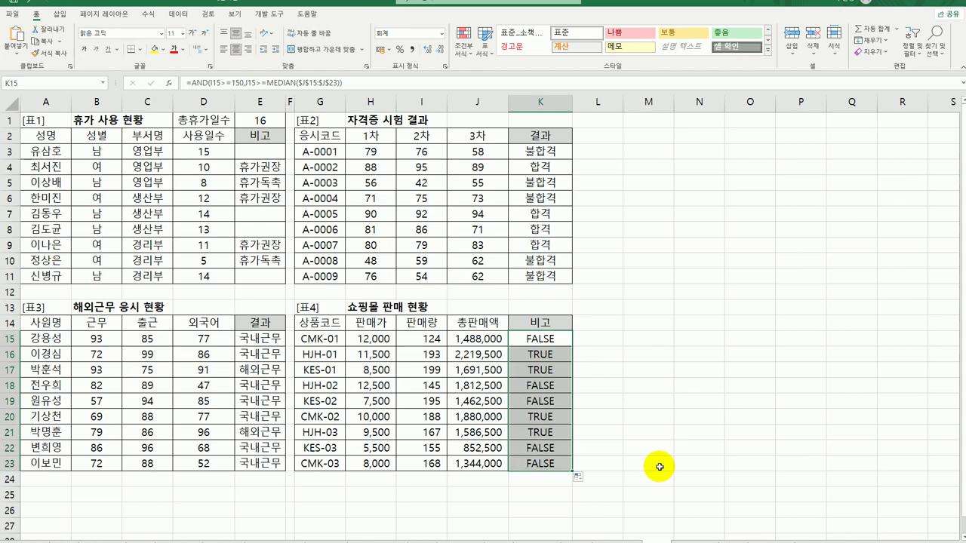
pyautogui.click(545, 336)
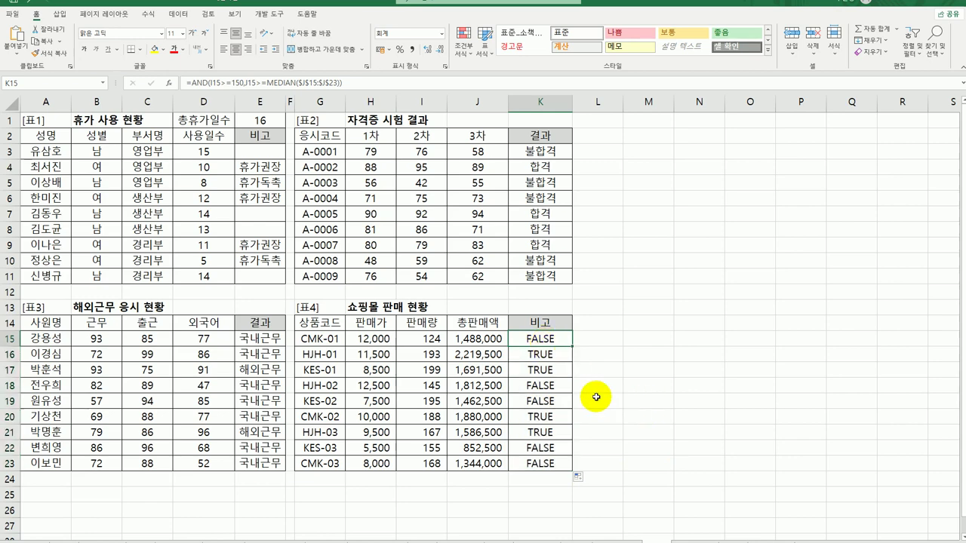
pyautogui.click(562, 358)
pyautogui.click(556, 369)
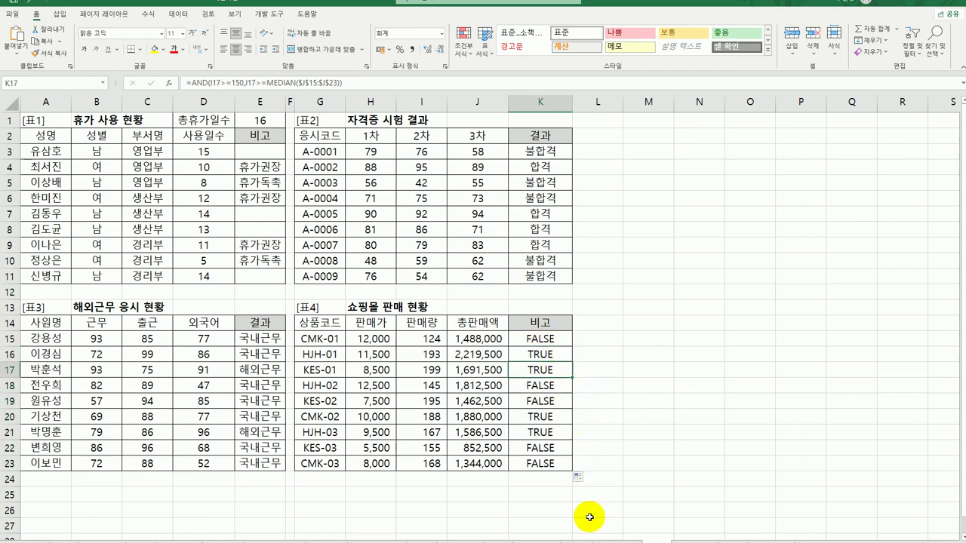
# Step: Wrap the AND formula in K15 in an IF function as its logical test and open the IF arguments
pyautogui.click(549, 338)
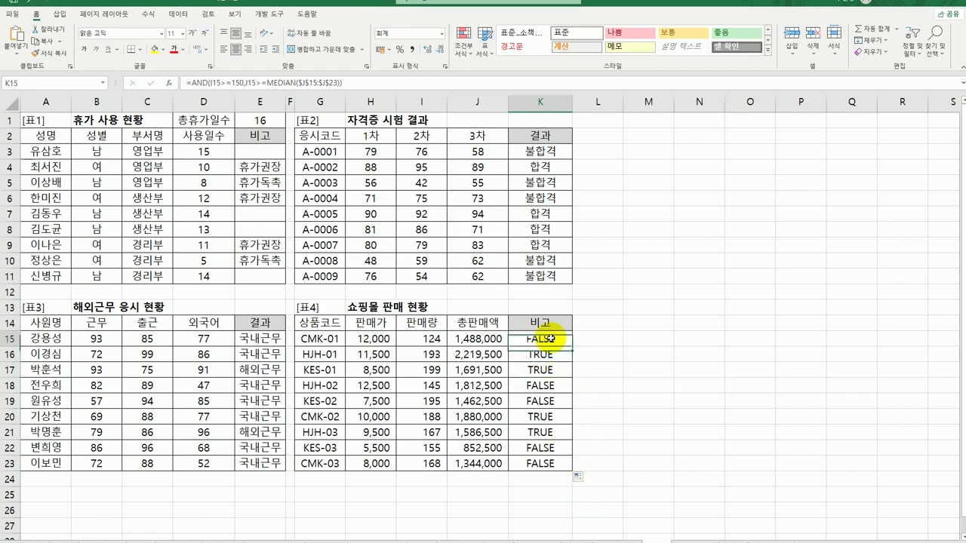
pyautogui.doubleClick(550, 339)
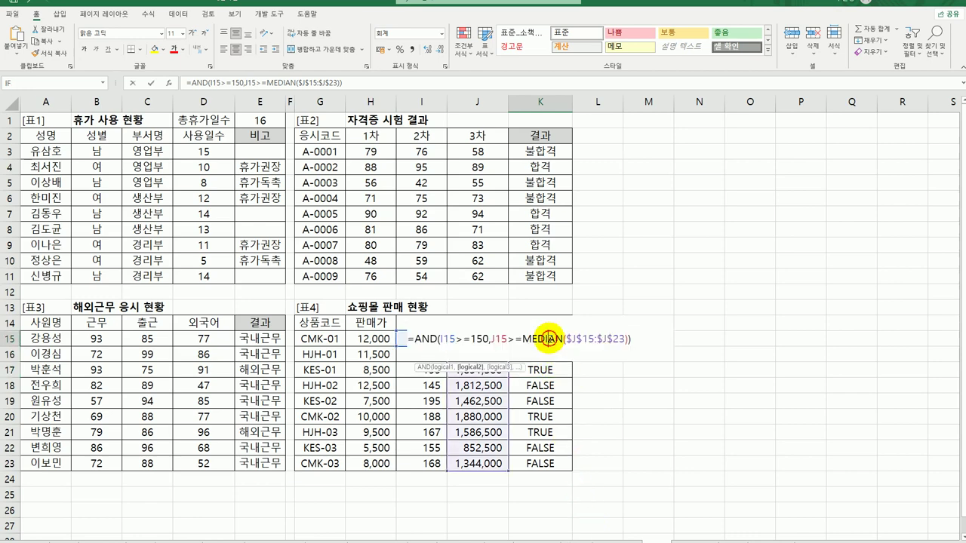
pyautogui.click(414, 338)
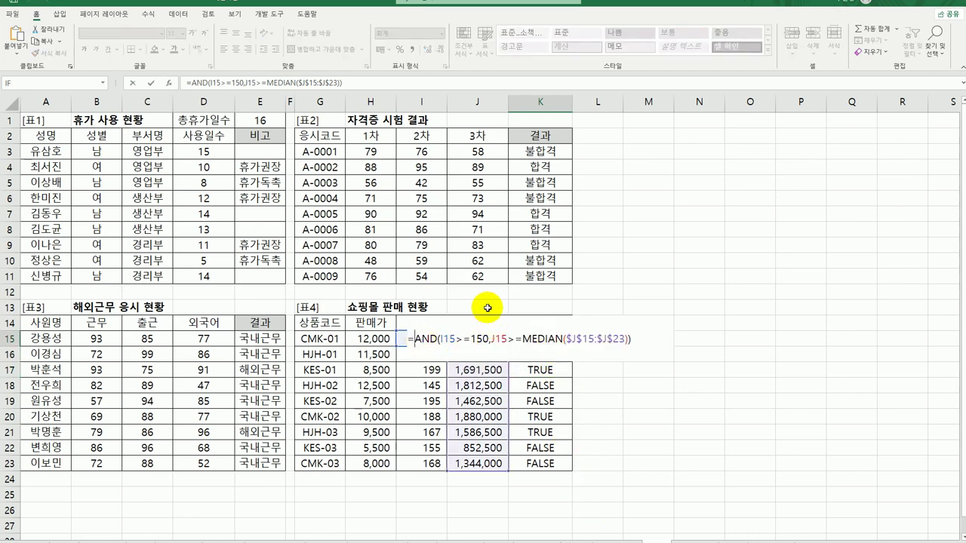
pyautogui.write('IF(')
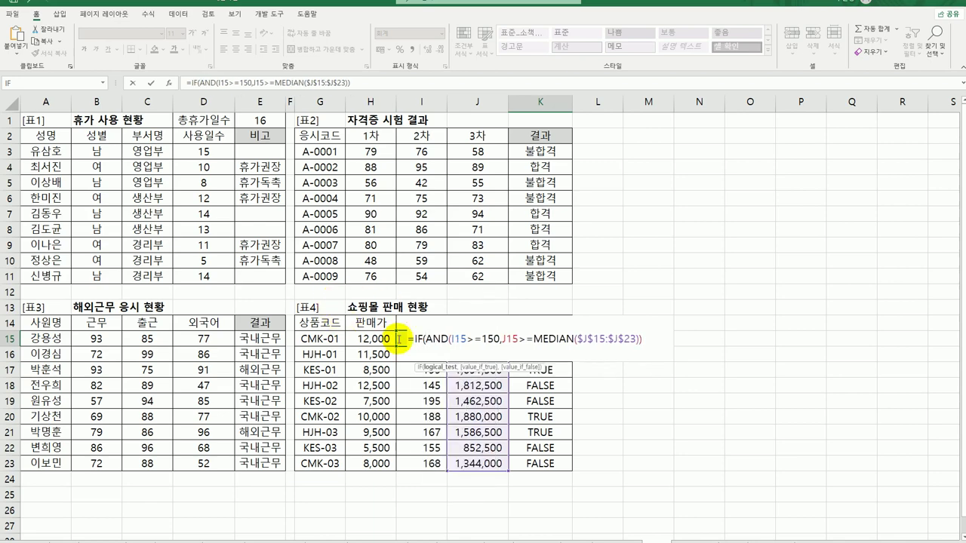
pyautogui.click(417, 339)
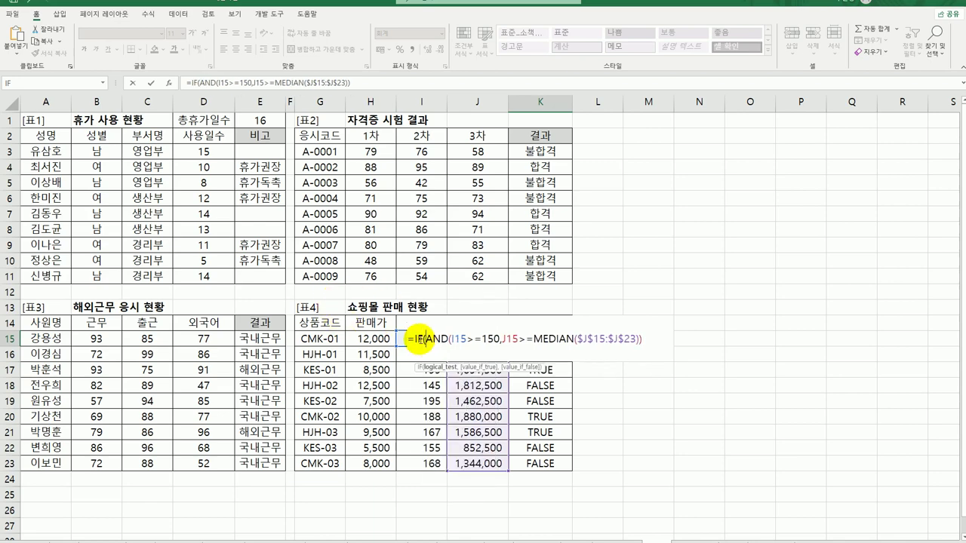
pyautogui.click(169, 82)
# Step: Set the K15 IF function to return "효자상품" when true and an empty string "" when false
pyautogui.click(551, 303)
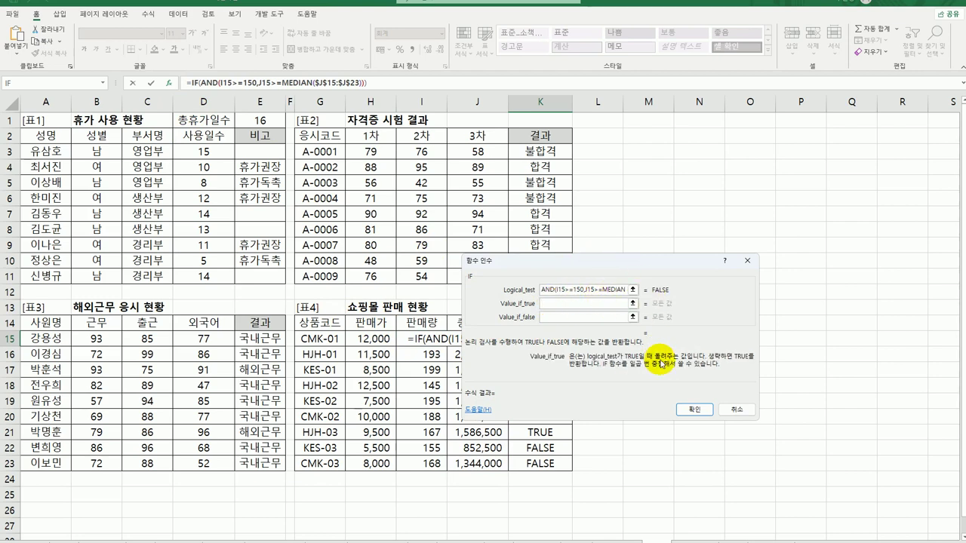
pyautogui.write('gy')
pyautogui.press('BackSpace')
pyautogui.press('BackSpace')
pyautogui.write('효자상품')
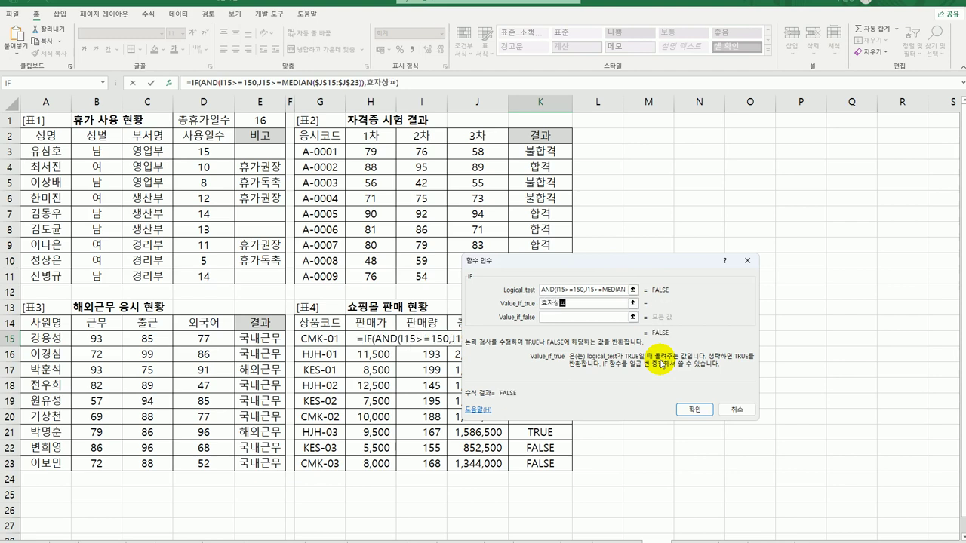
pyautogui.press('Tab')
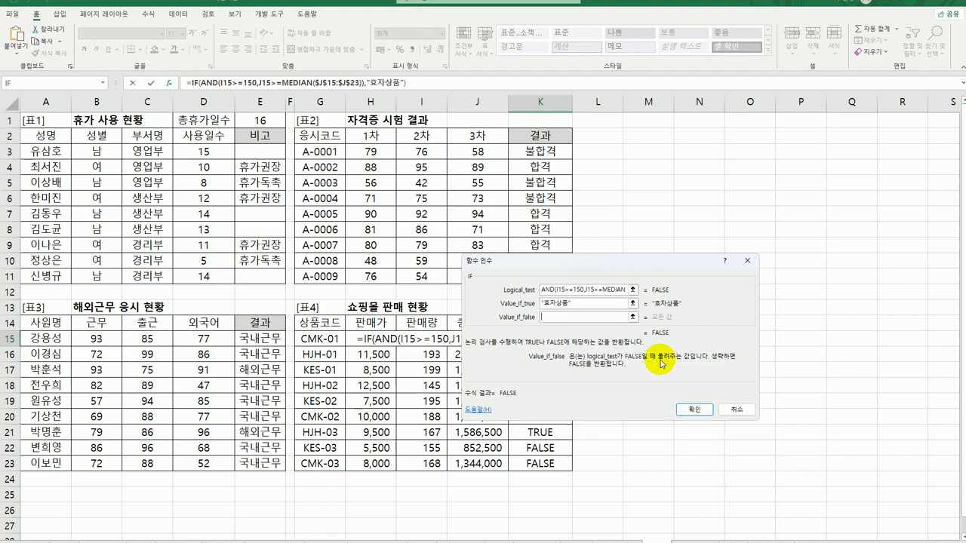
pyautogui.write('""')
pyautogui.click(692, 409)
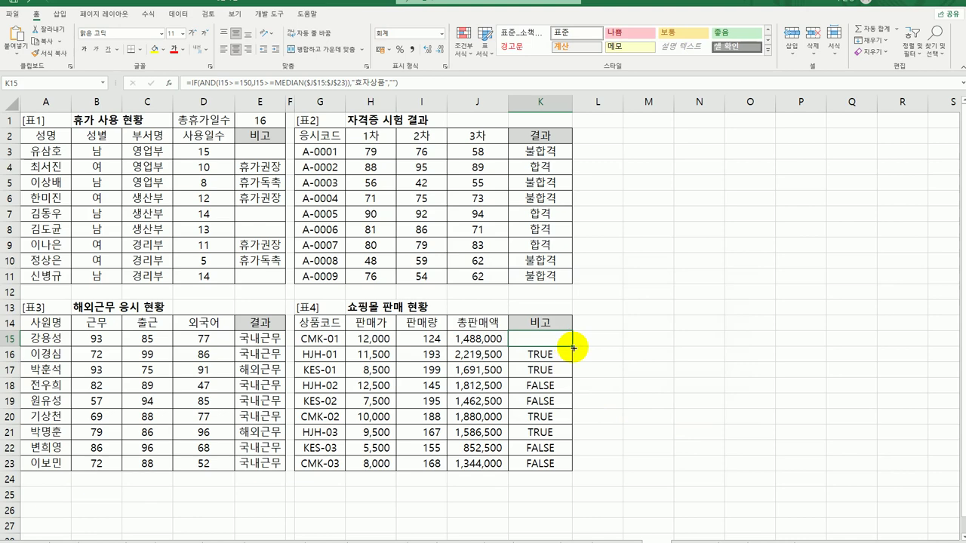
# Step: Fill the K15 IF formula down to K23 and compare the results with the completed answer sheet
pyautogui.moveTo(572, 347); pyautogui.dragTo(566, 470)
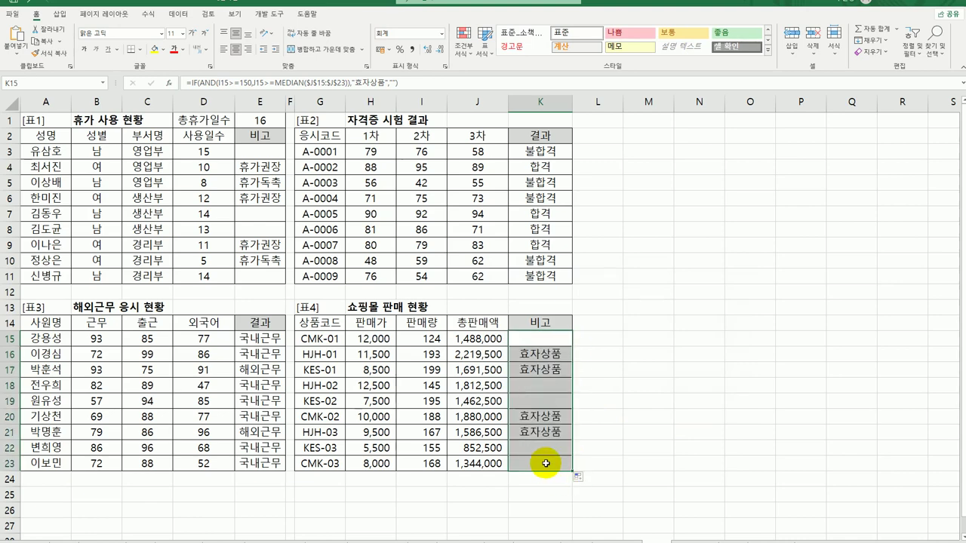
pyautogui.click(552, 461)
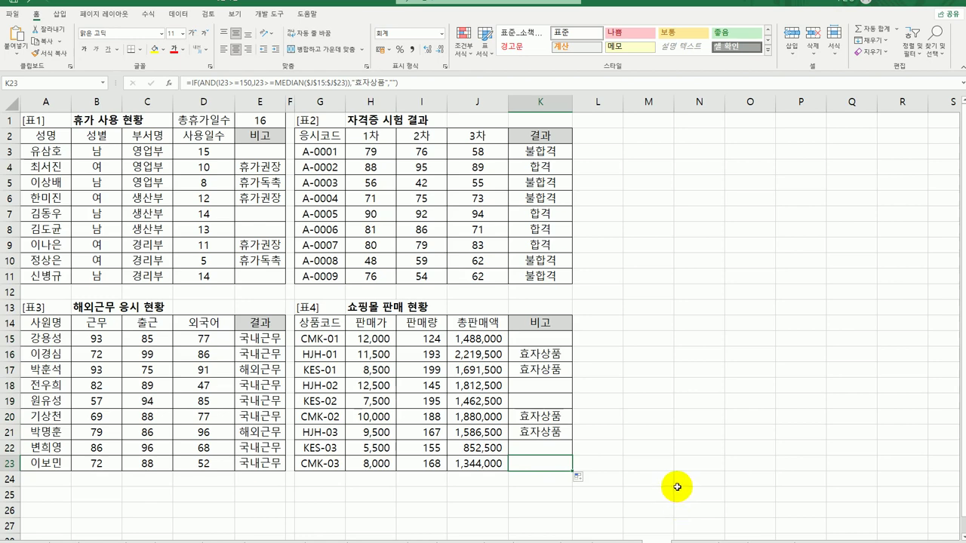
pyautogui.click(688, 540)
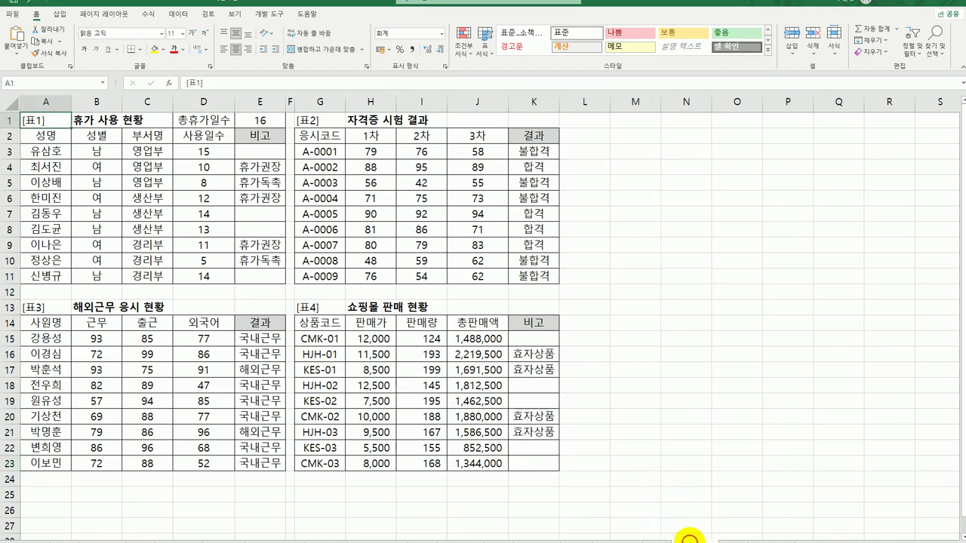
pyautogui.click(660, 537)
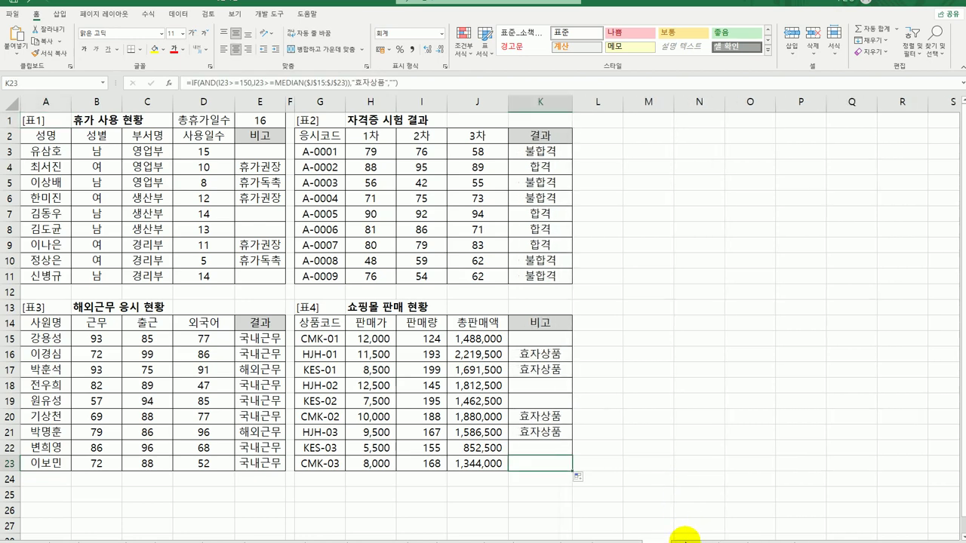
pyautogui.click(684, 538)
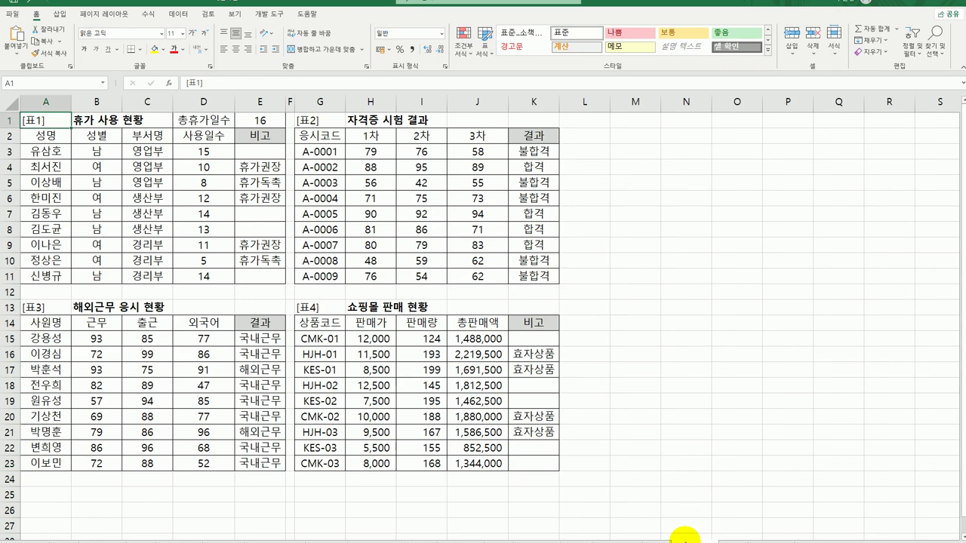
# Step: On the next practice sheet, start a RANK.EQ function in E3 of the 교내 미술경시대회 table and open its arguments
pyautogui.click(722, 539)
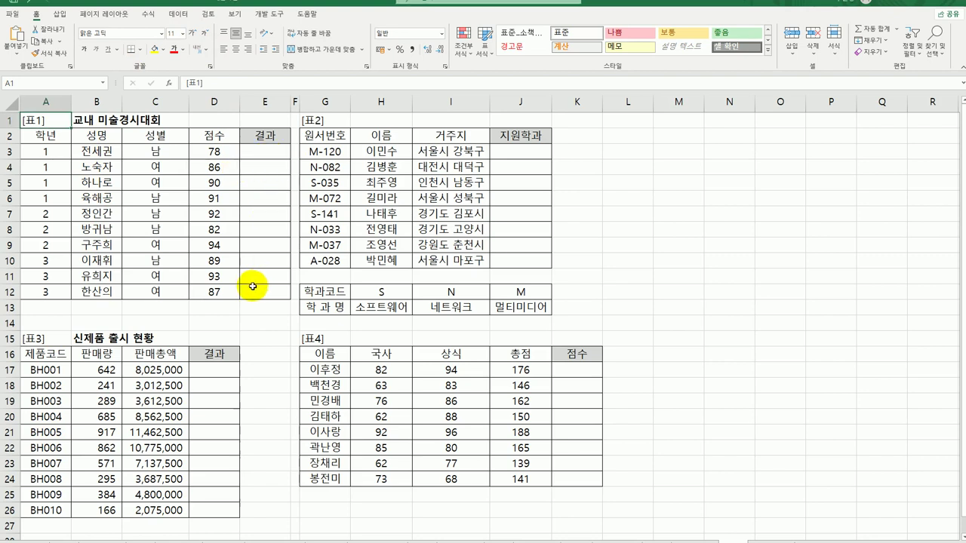
pyautogui.click(254, 153)
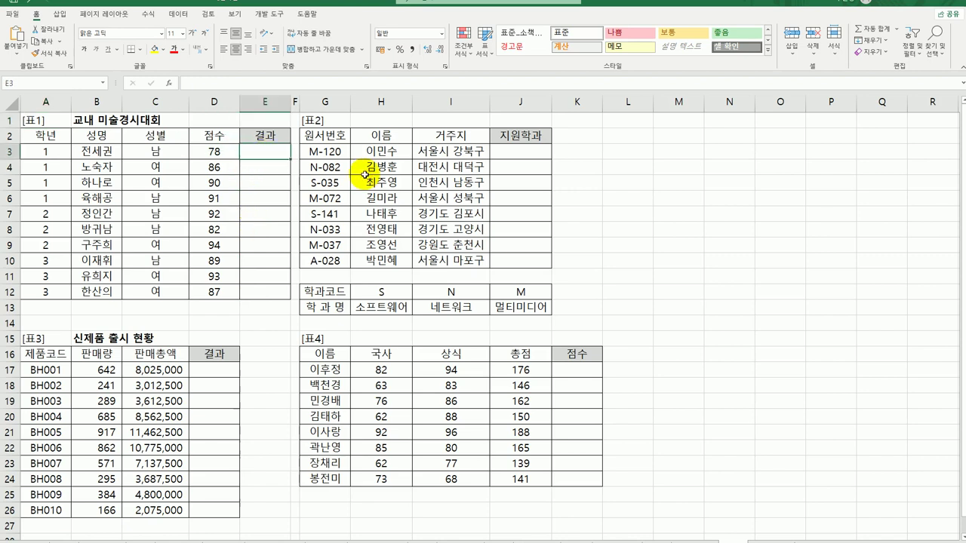
pyautogui.write('=')
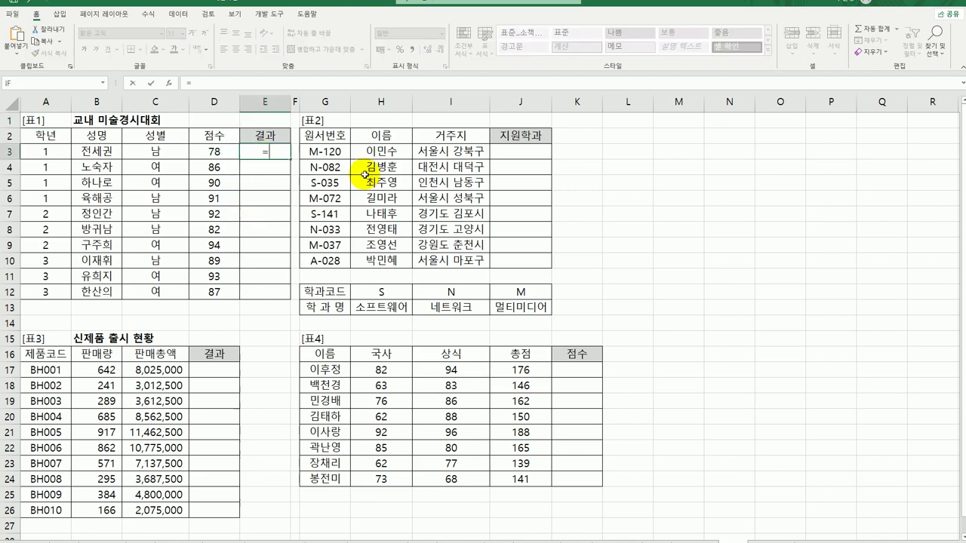
pyautogui.write('rank.')
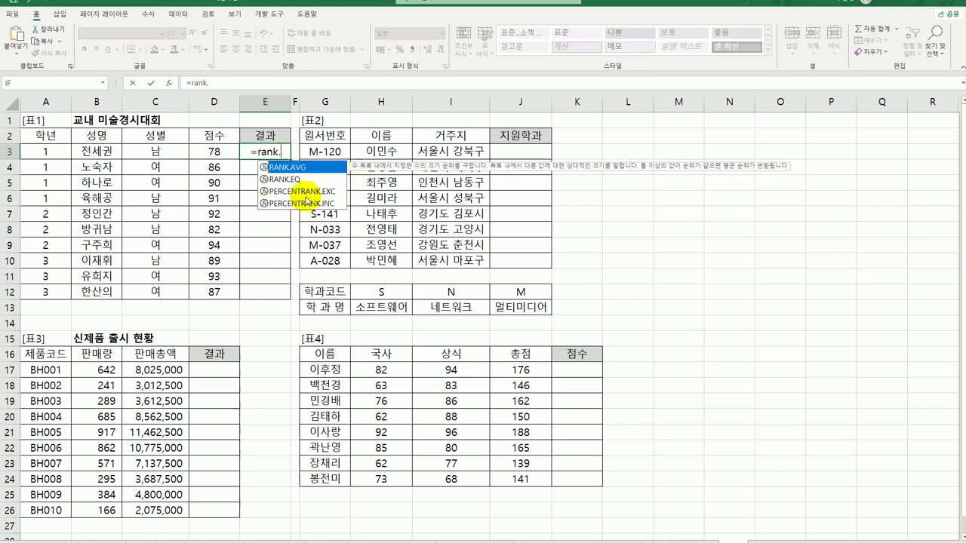
pyautogui.doubleClick(300, 180)
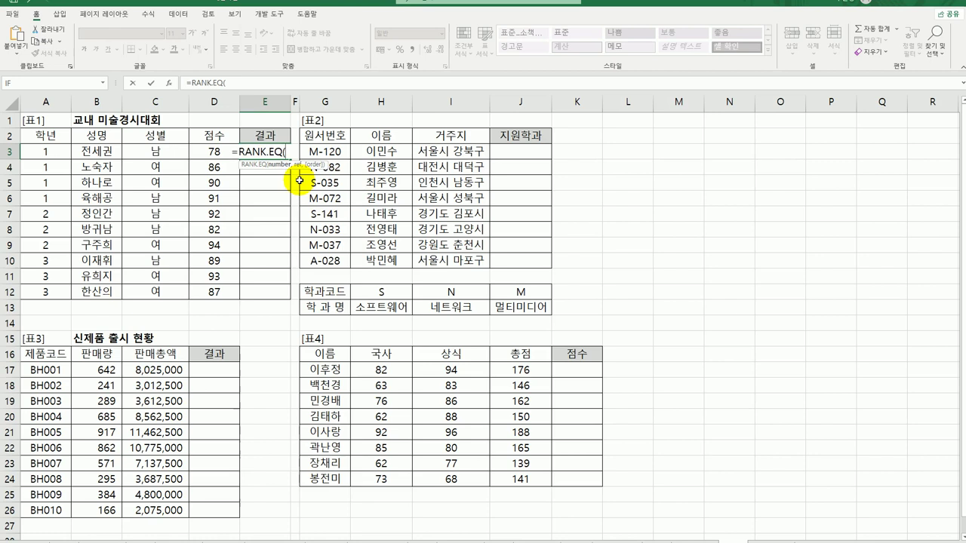
pyautogui.click(169, 82)
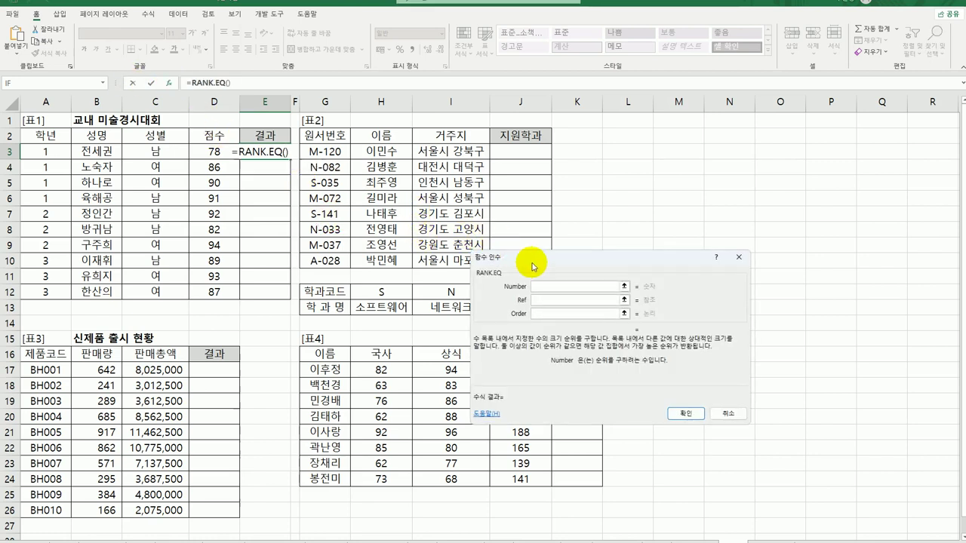
# Step: Complete RANK.EQ in E3 with number D3, reference $D$3:$D$12 and order 0, and fill it down to E12
pyautogui.click(217, 151)
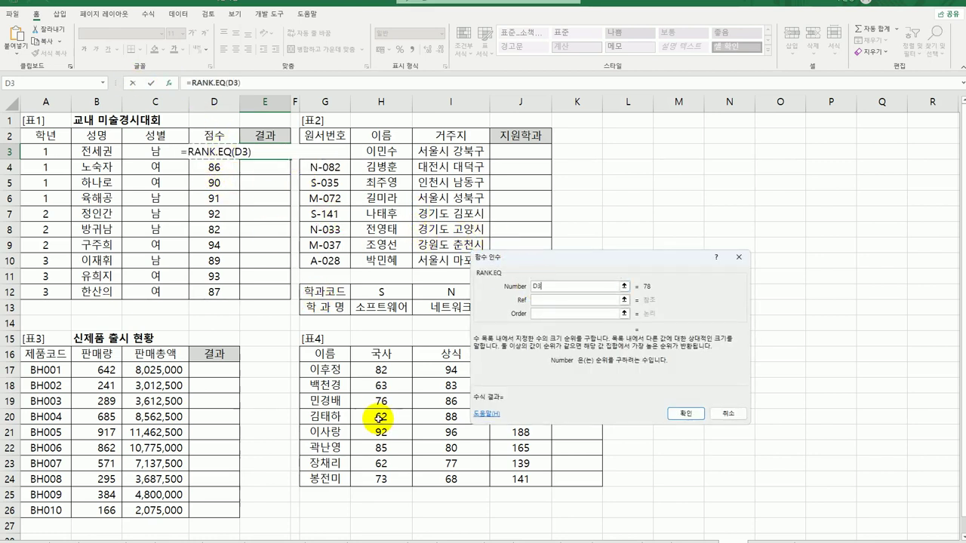
pyautogui.click(537, 300)
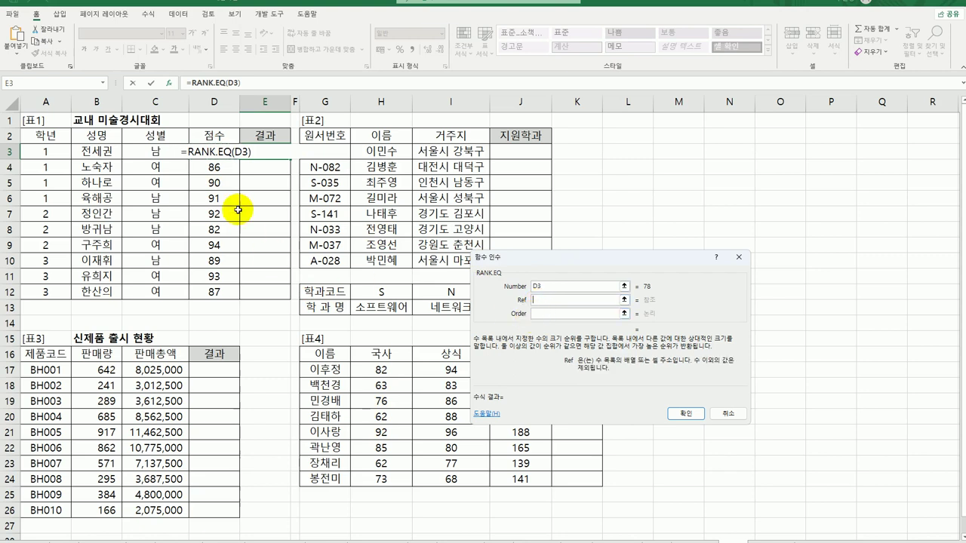
pyautogui.moveTo(200, 153); pyautogui.dragTo(208, 295)
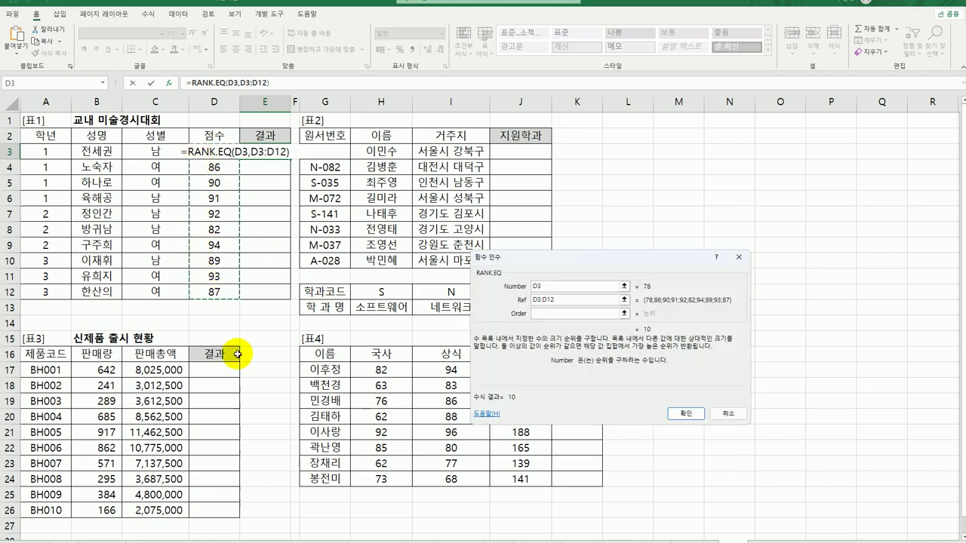
pyautogui.press('F4')
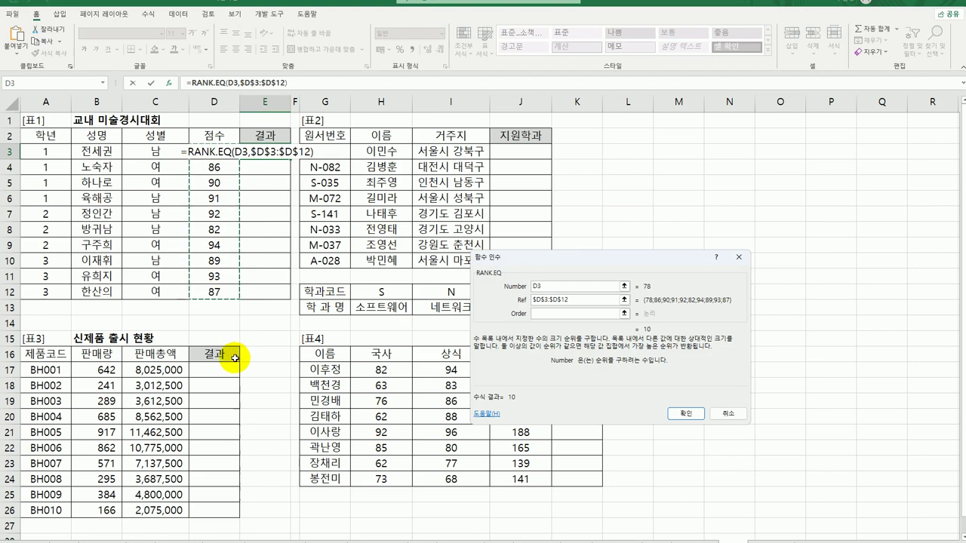
pyautogui.click(540, 314)
pyautogui.write('0')
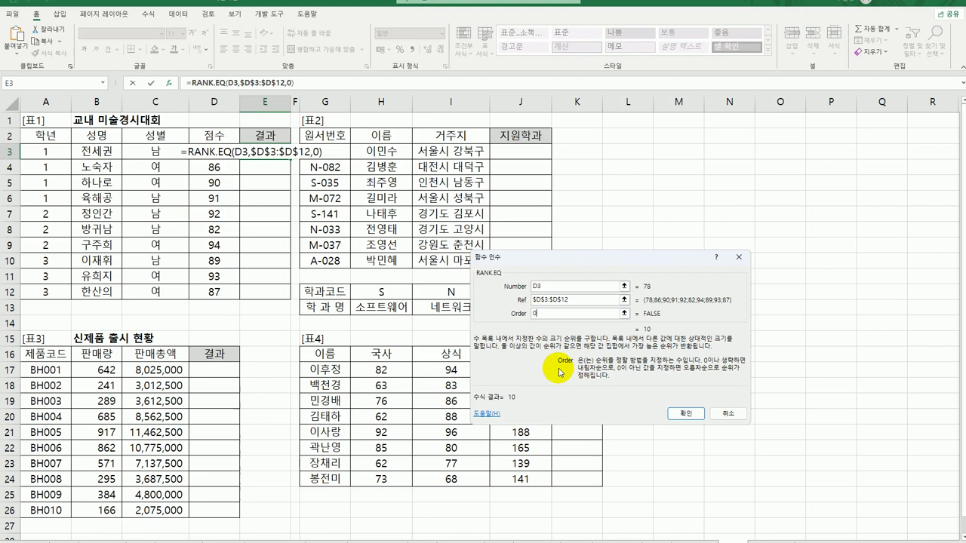
pyautogui.click(687, 414)
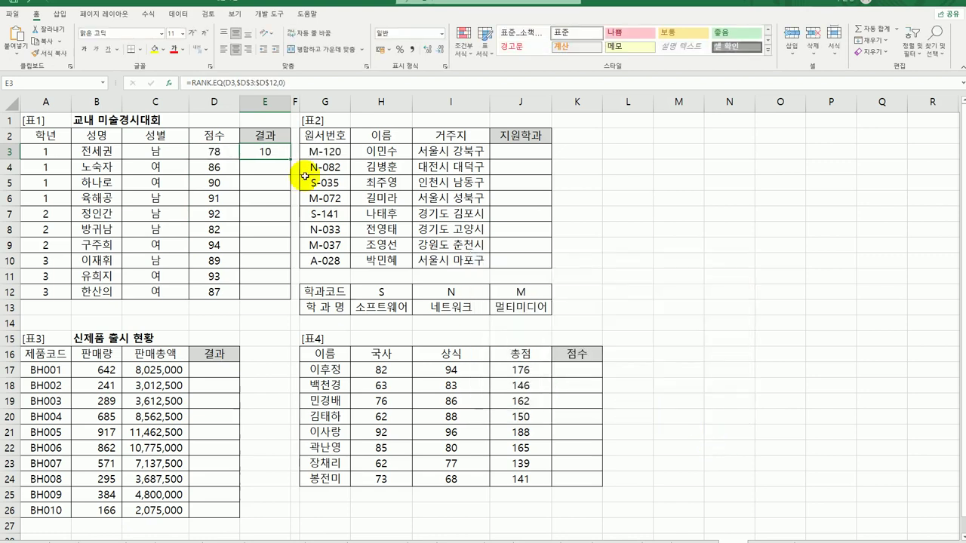
pyautogui.moveTo(290, 158); pyautogui.dragTo(280, 295)
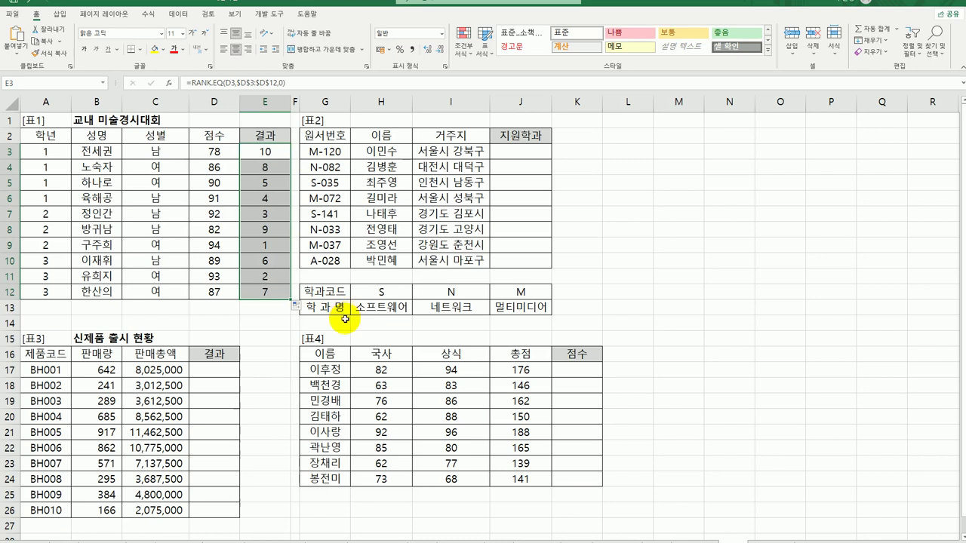
# Step: Nest the E3 RANK.EQ formula inside a CHOOSE function as its index number and open the CHOOSE arguments
pyautogui.doubleClick(274, 154)
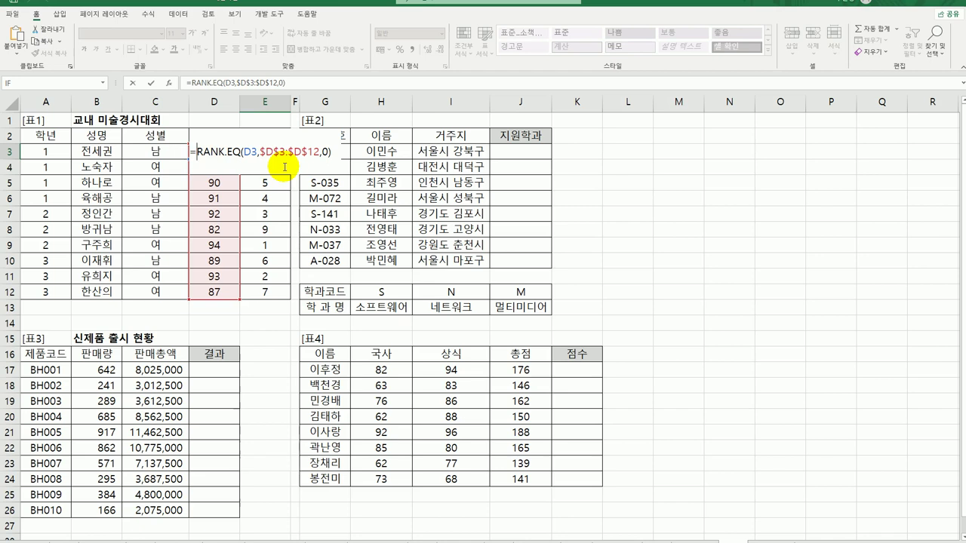
pyautogui.write('choo')
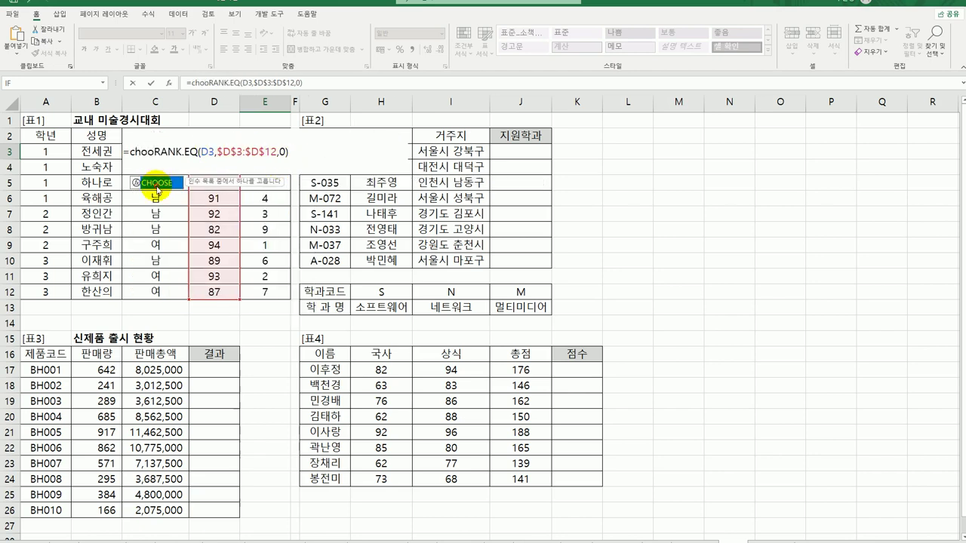
pyautogui.doubleClick(156, 182)
pyautogui.press('Left')
pyautogui.press('Left')
pyautogui.press('Left')
pyautogui.press('Left')
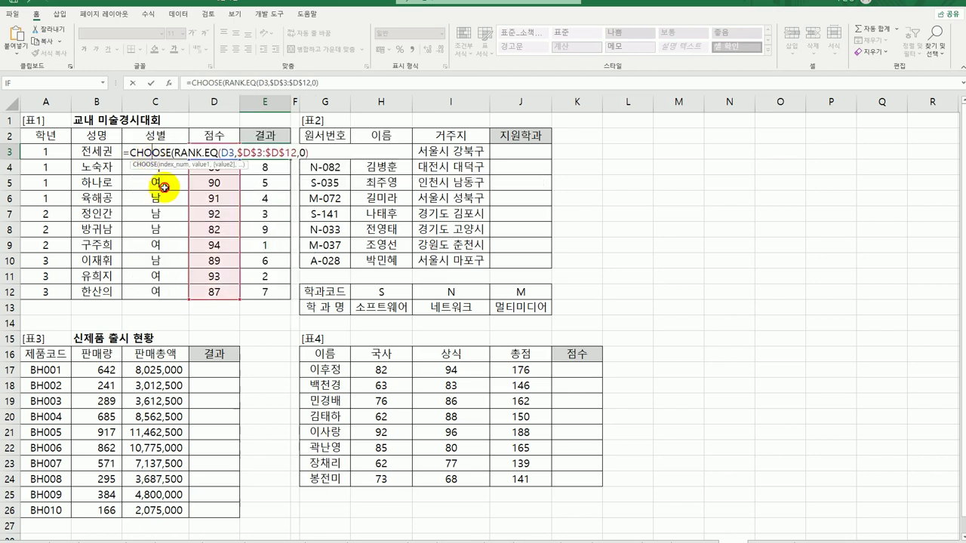
pyautogui.click(168, 83)
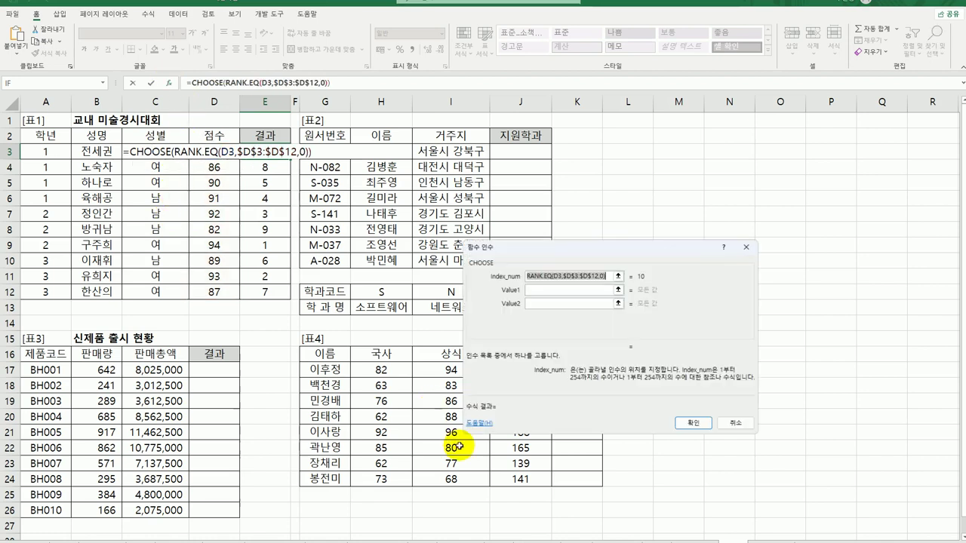
# Step: Set the first three CHOOSE values in the E3 formula to "대상", "금상" and "은상"
pyautogui.click(558, 290)
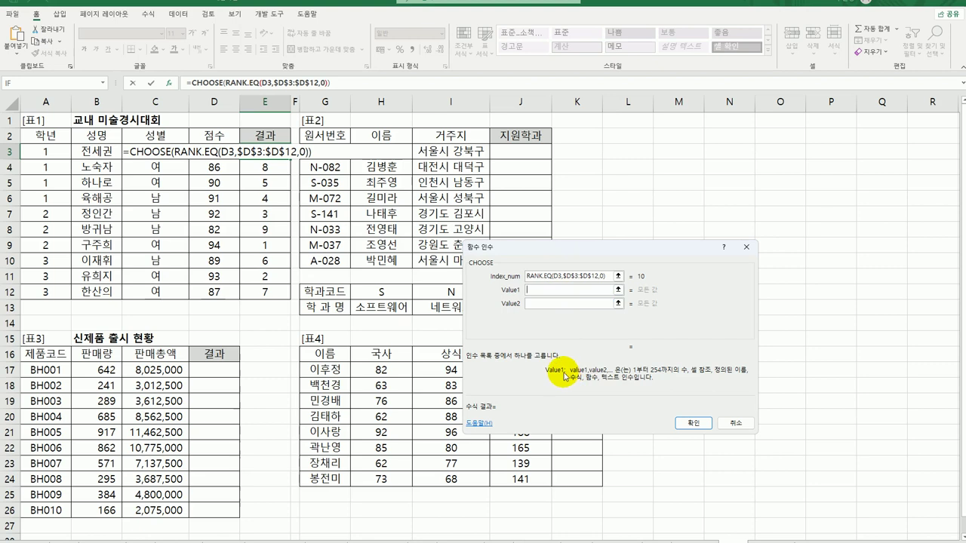
pyautogui.write('대상')
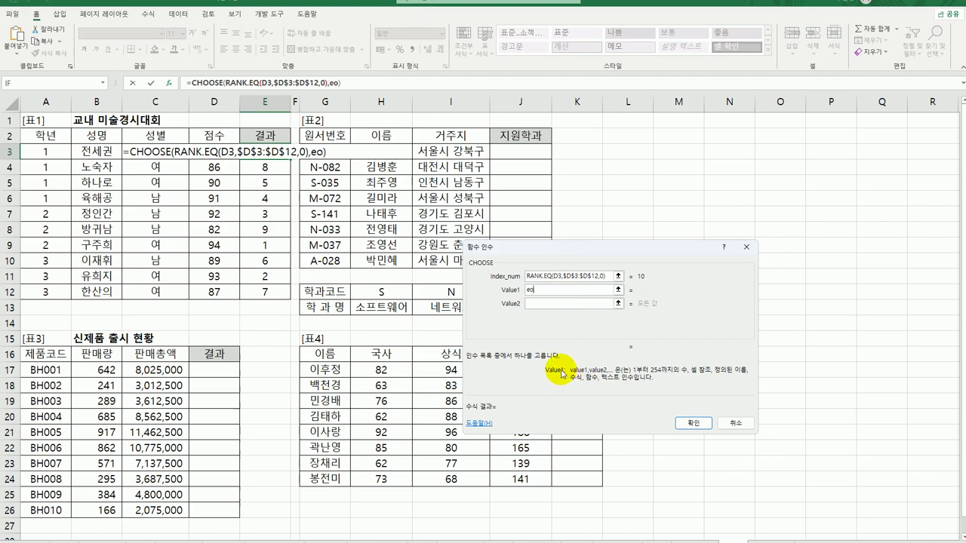
pyautogui.press('Tab')
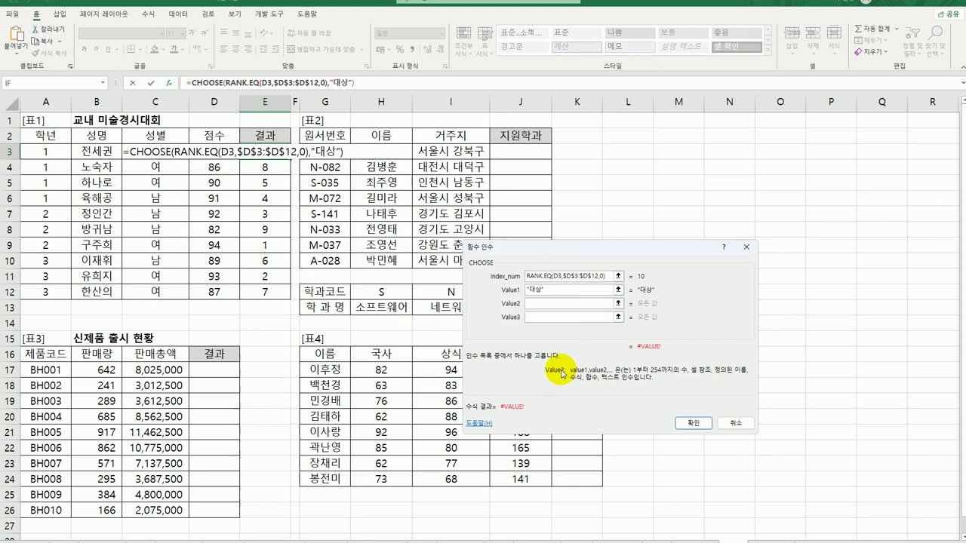
pyautogui.write('금상')
pyautogui.press('Tab')
pyautogui.write('으은상')
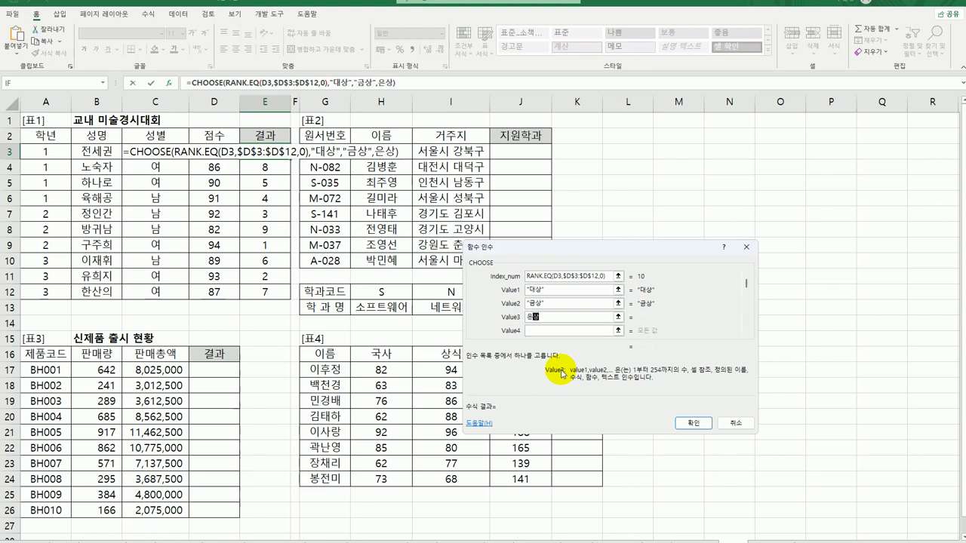
pyautogui.press('Tab')
pyautogui.write('장')
pyautogui.write('상')
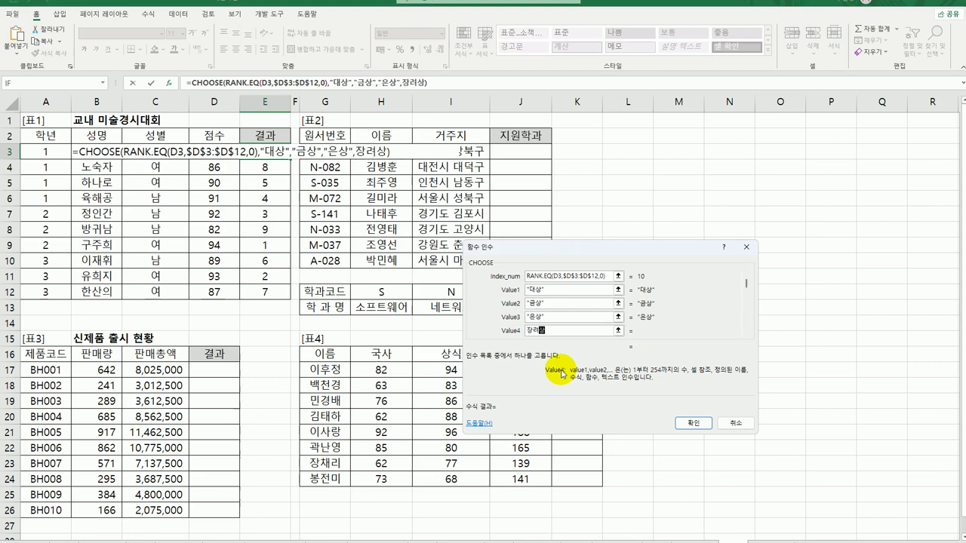
pyautogui.press('BackSpace')
pyautogui.press('BackSpace')
pyautogui.press('BackSpace')
pyautogui.press('BackSpace')
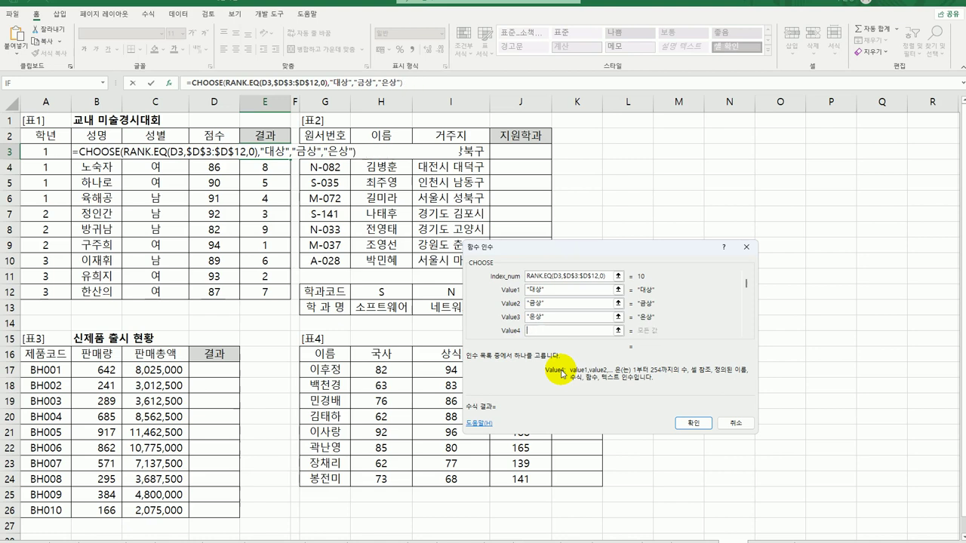
# Step: Set the fourth CHOOSE value to "동상", apply the E3 formula and fill it down to E12
pyautogui.write('동상')
pyautogui.press('Tab')
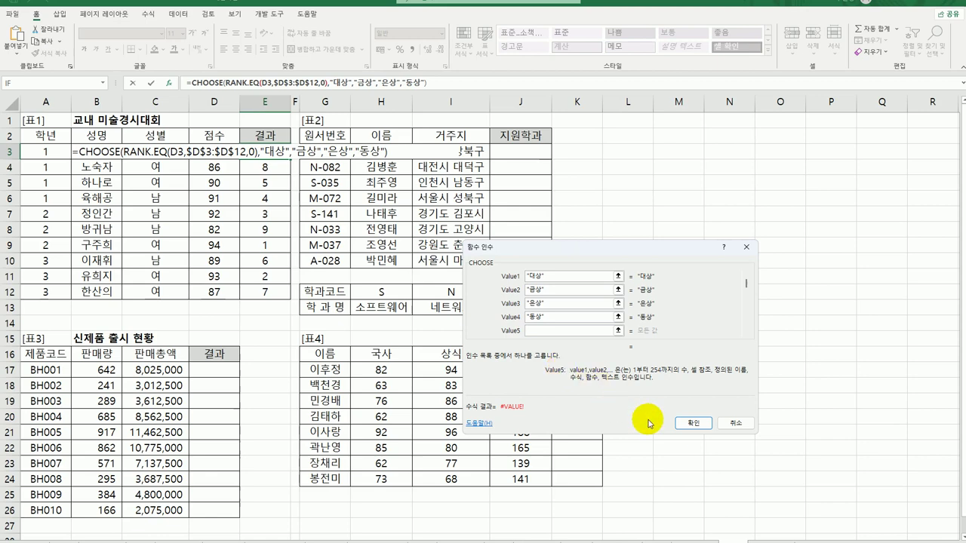
pyautogui.click(689, 423)
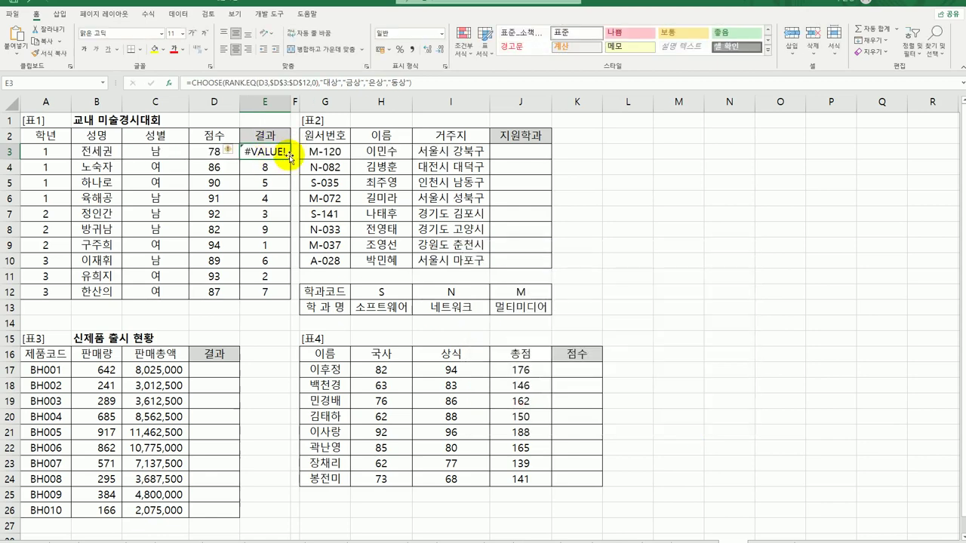
pyautogui.moveTo(289, 157); pyautogui.dragTo(279, 300)
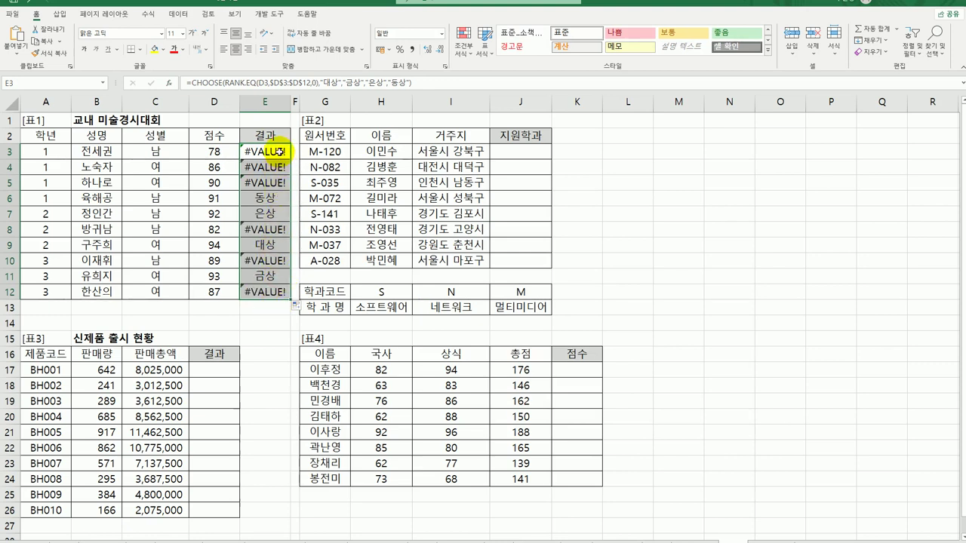
# Step: Wrap the E3 CHOOSE formula in IFERROR with "" as the error value and fill it down to E12
pyautogui.doubleClick(279, 152)
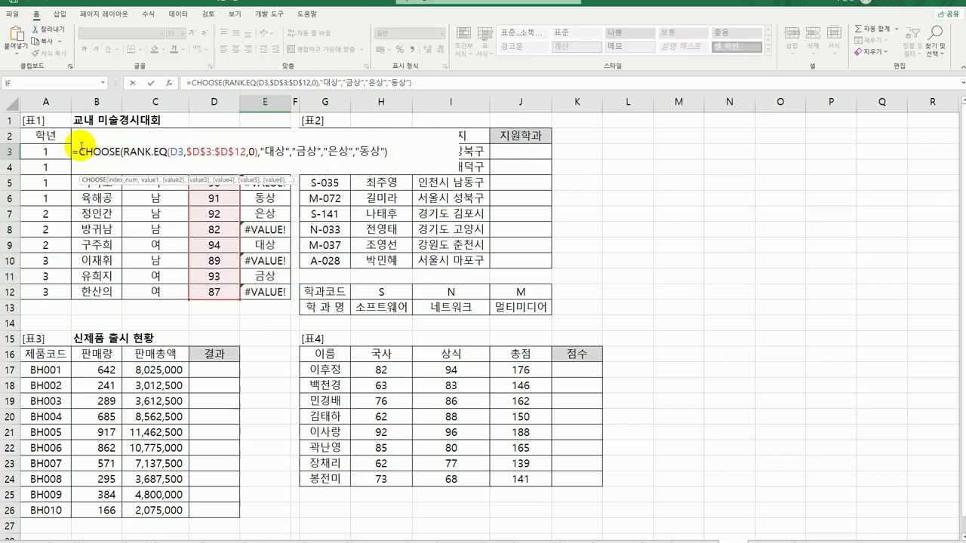
pyautogui.click(79, 151)
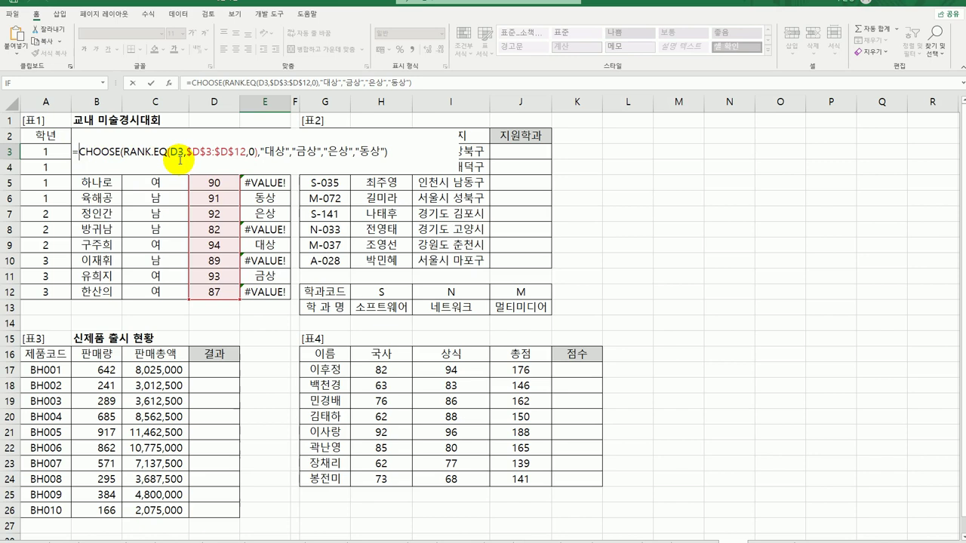
pyautogui.write('if')
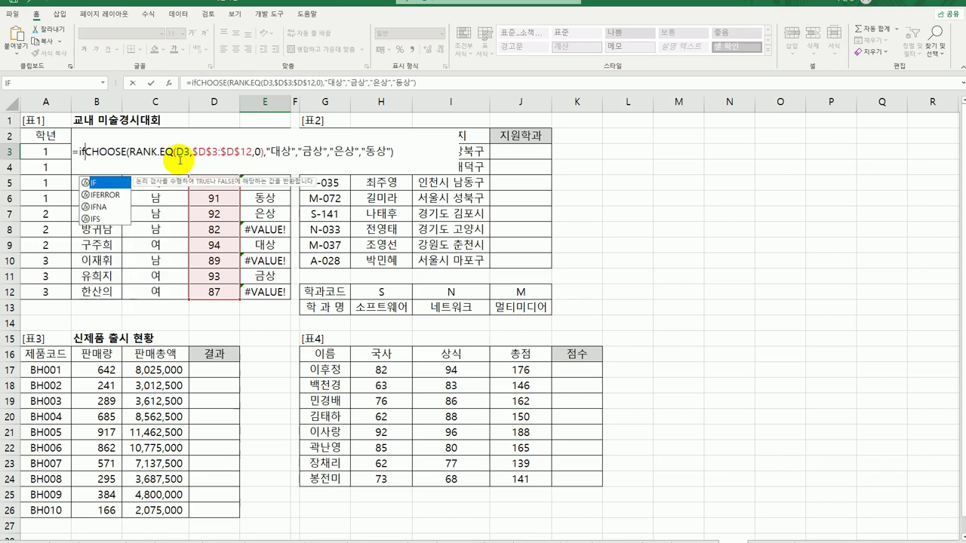
pyautogui.doubleClick(107, 194)
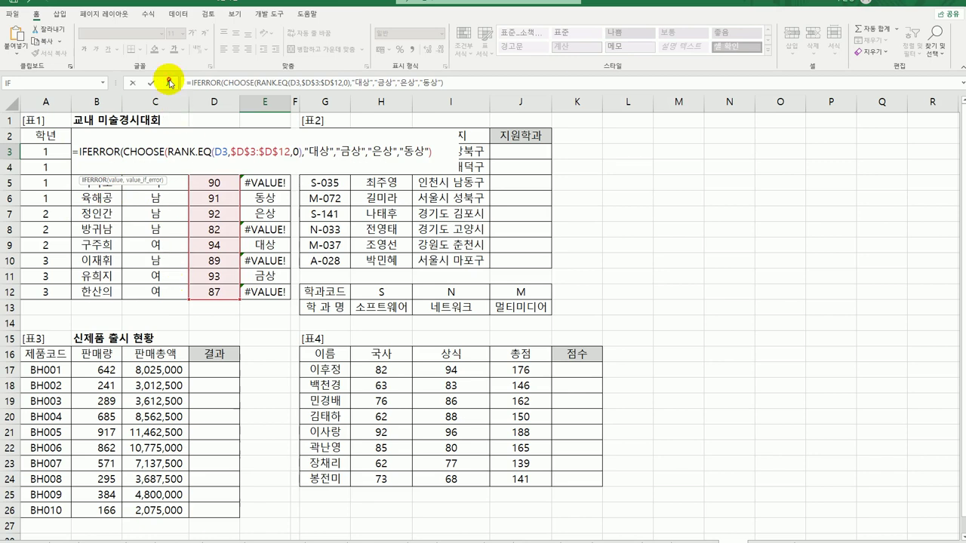
pyautogui.click(169, 82)
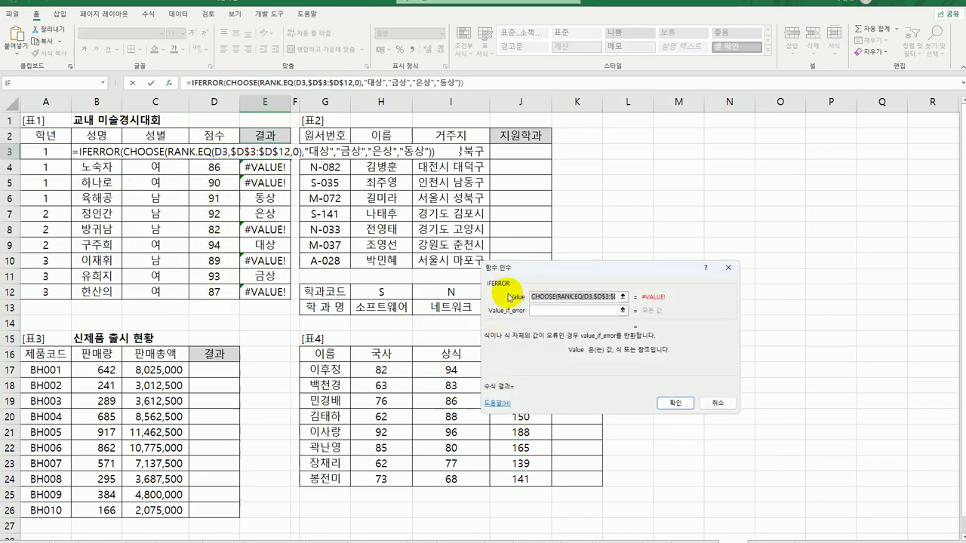
pyautogui.click(539, 310)
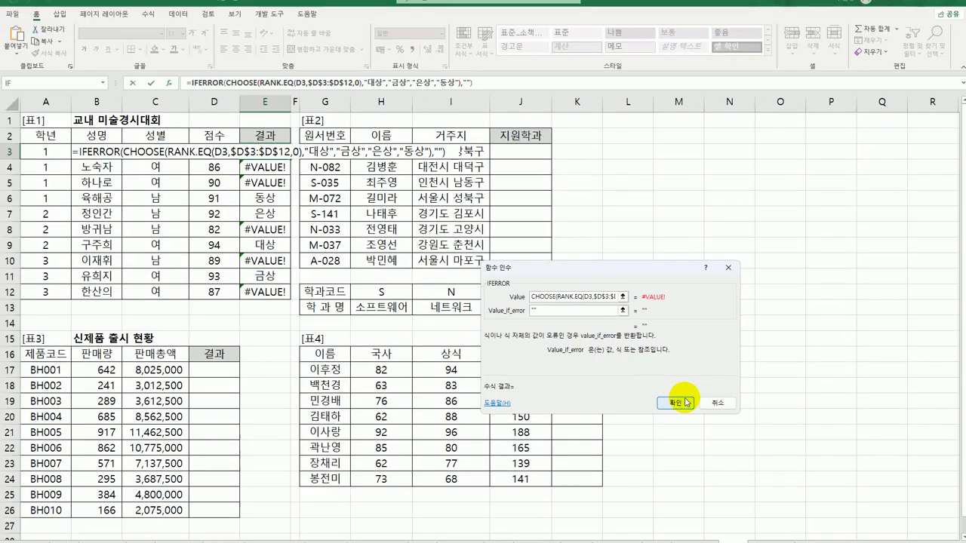
pyautogui.click(677, 404)
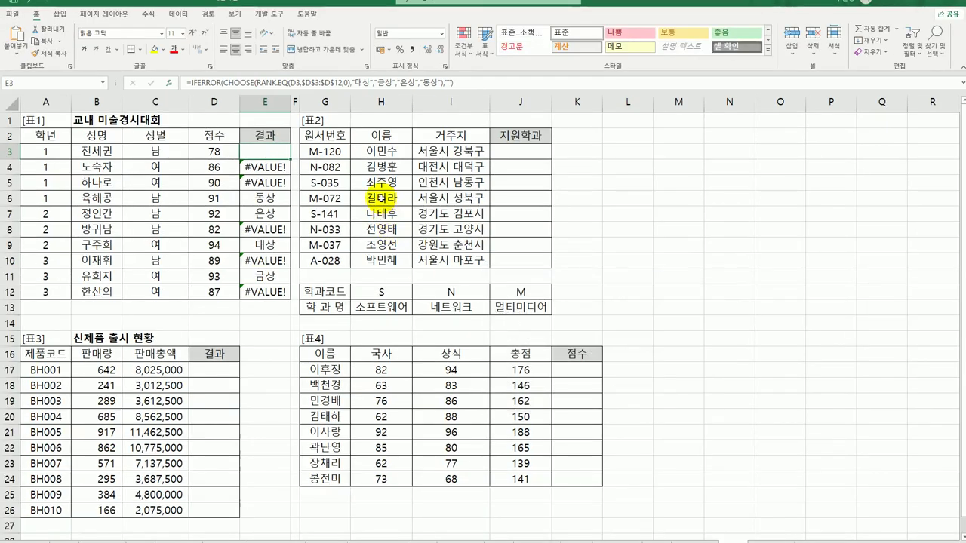
pyautogui.moveTo(296, 159); pyautogui.dragTo(288, 307)
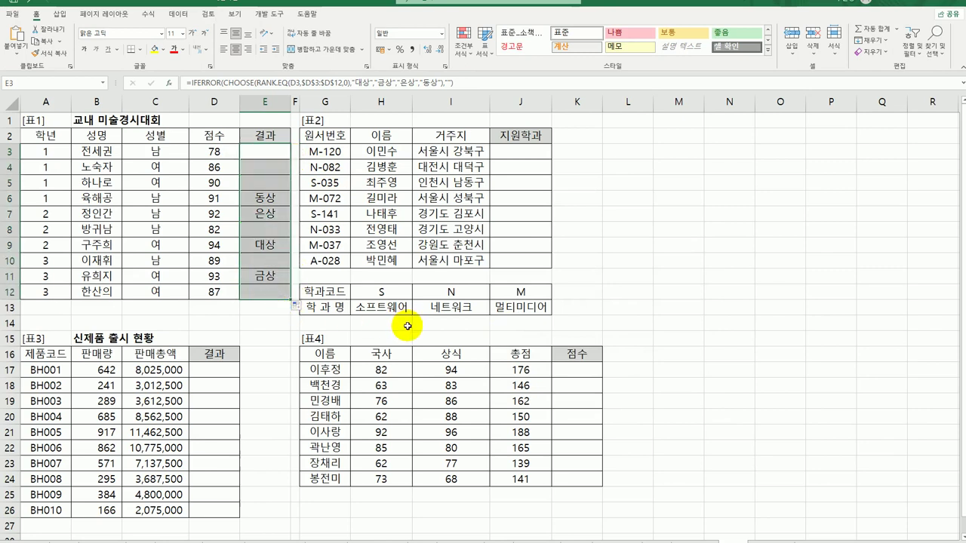
# Step: Enter =LEFT(G3,1) in J3 of 표2's 지원학과 column and fill it down to J10
pyautogui.click(525, 150)
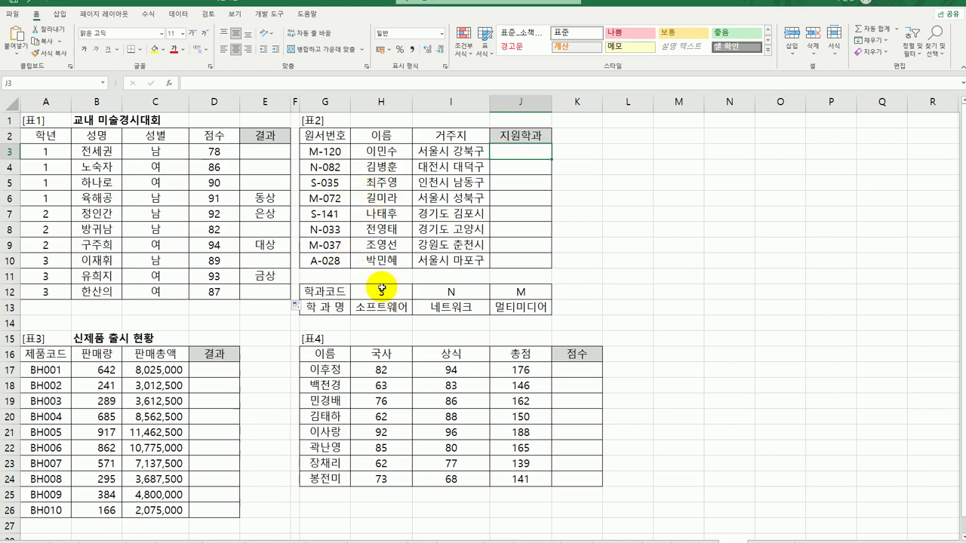
pyautogui.moveTo(382, 287); pyautogui.dragTo(510, 305)
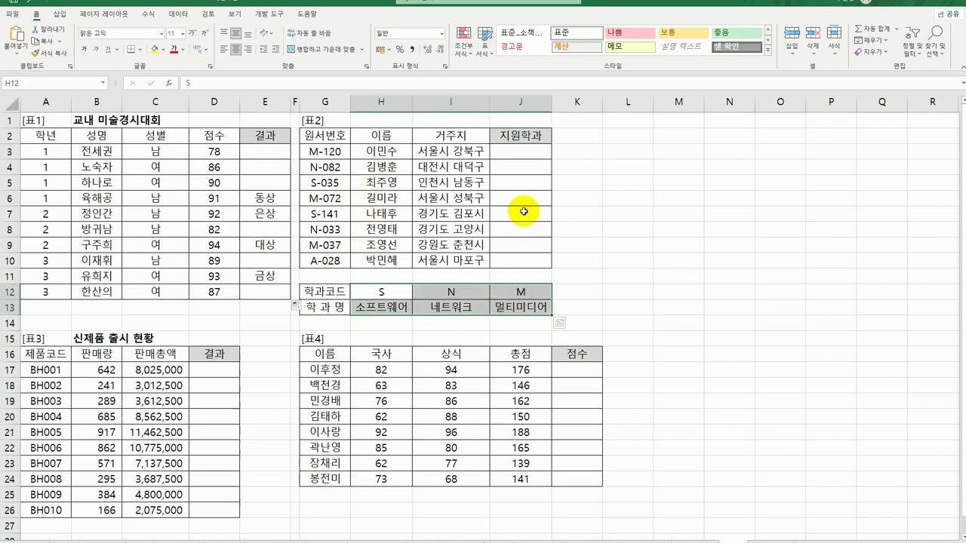
pyautogui.click(520, 152)
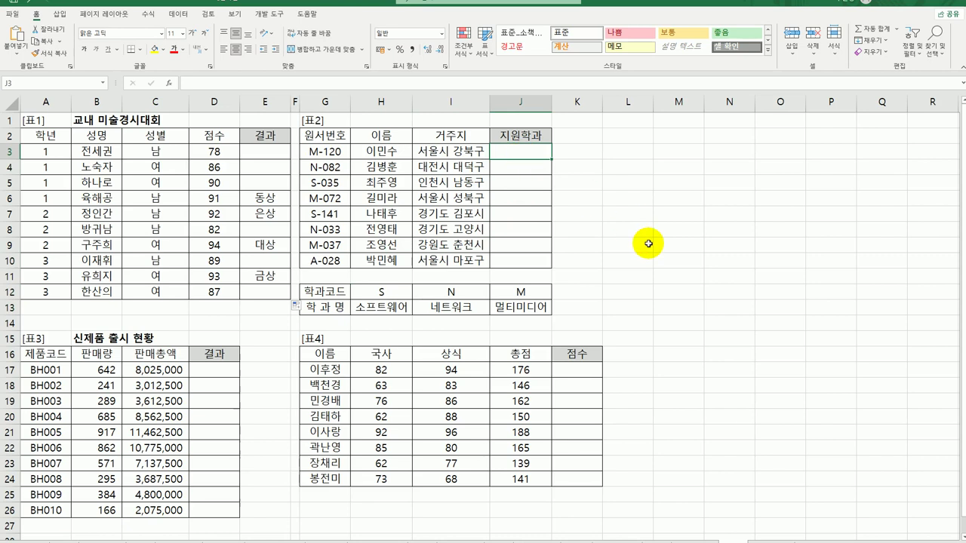
pyautogui.write('=le')
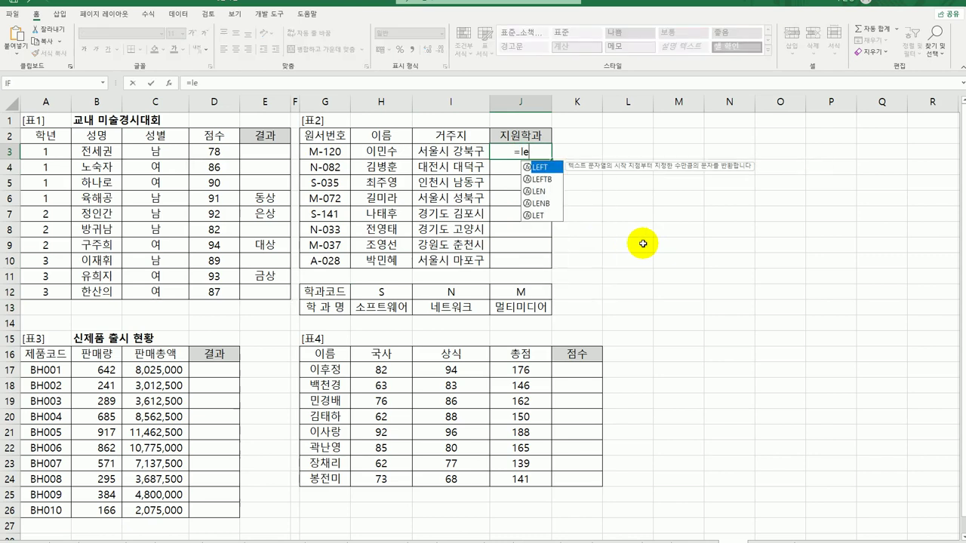
pyautogui.doubleClick(544, 168)
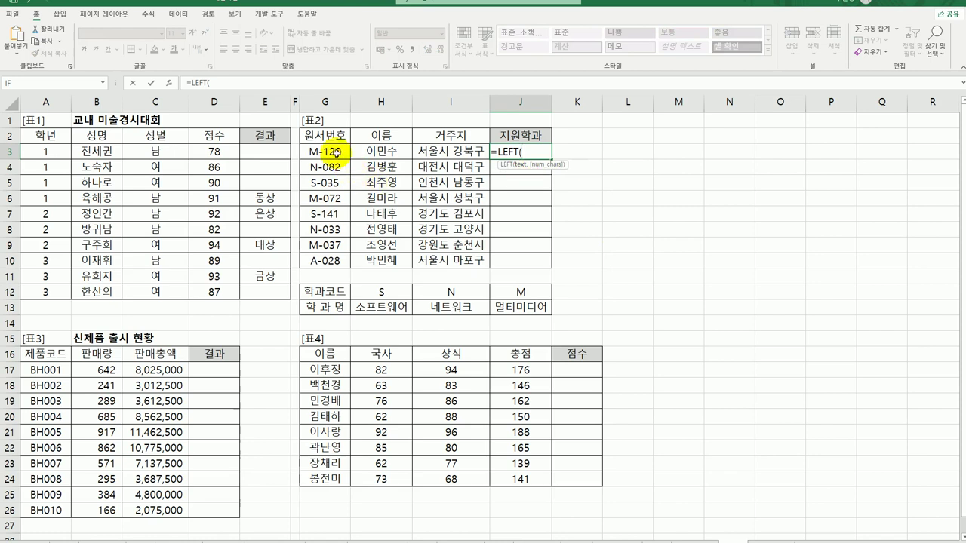
pyautogui.click(326, 152)
pyautogui.write(',1)')
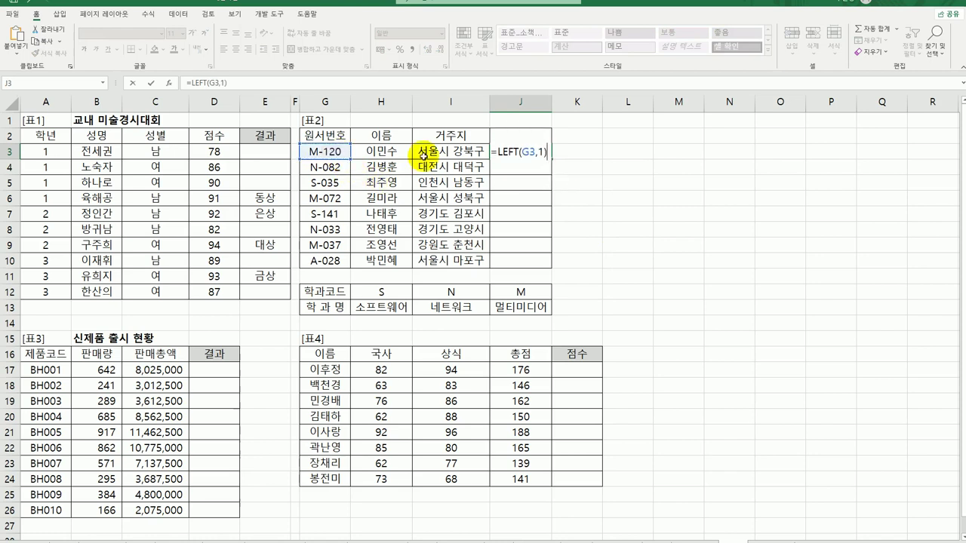
pyautogui.press('Return')
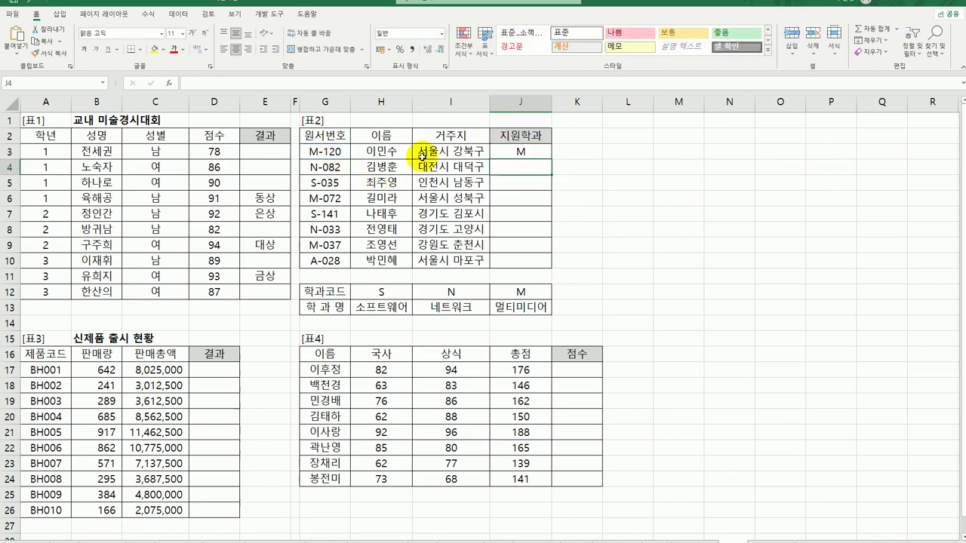
pyautogui.click(528, 153)
pyautogui.moveTo(549, 160); pyautogui.dragTo(547, 266)
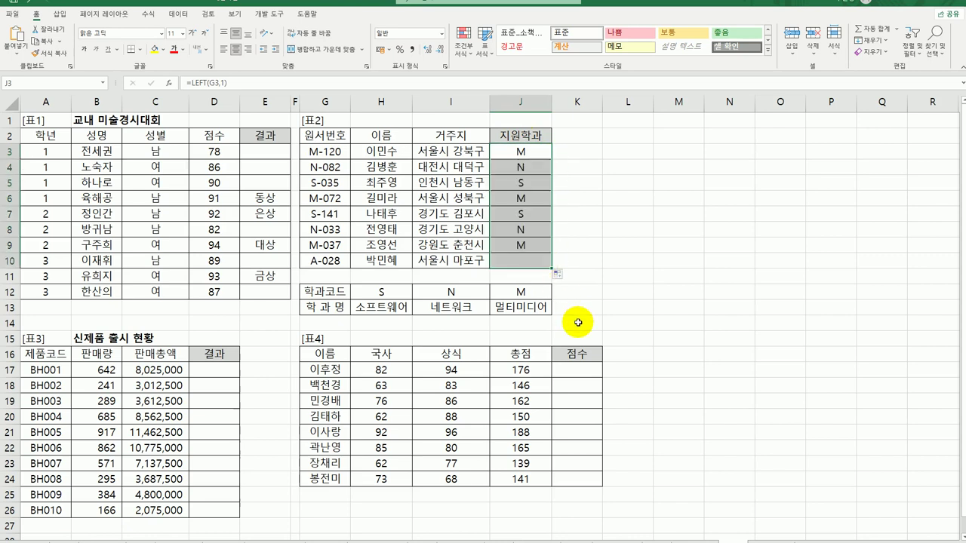
# Step: Nest the J3 LEFT formula inside HLOOKUP as its lookup value and open the HLOOKUP arguments
pyautogui.click(537, 151)
pyautogui.moveTo(401, 298); pyautogui.dragTo(514, 298)
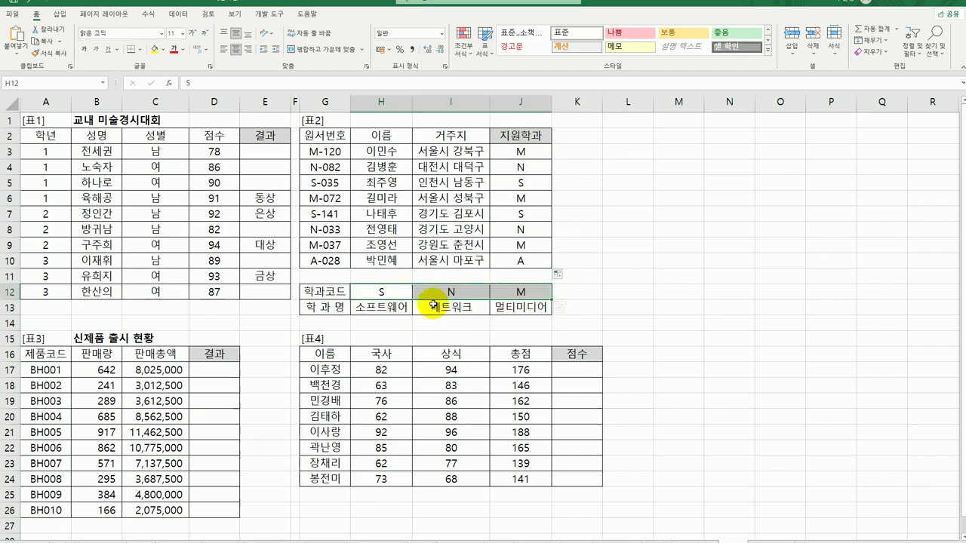
pyautogui.moveTo(390, 303); pyautogui.dragTo(517, 313)
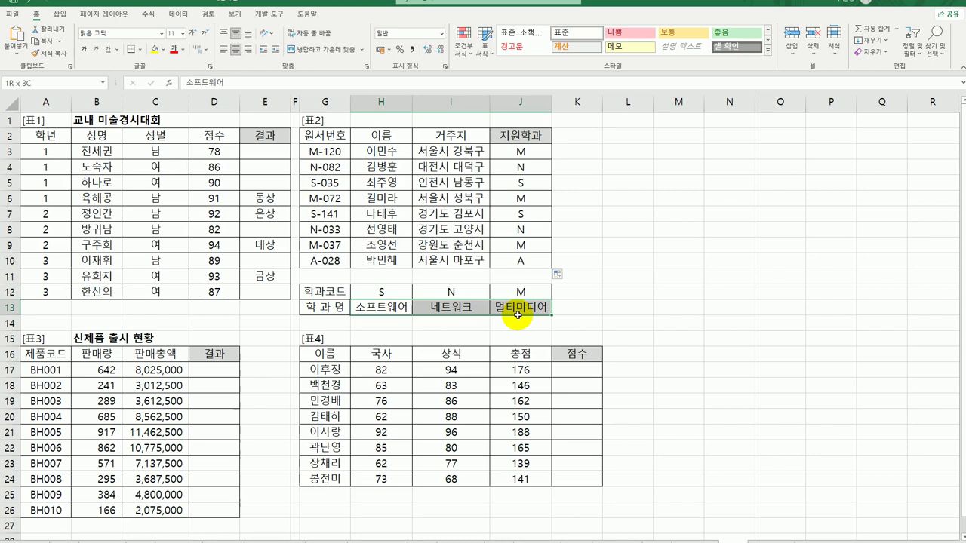
pyautogui.click(524, 151)
pyautogui.write('=LEFT(G3,1)')
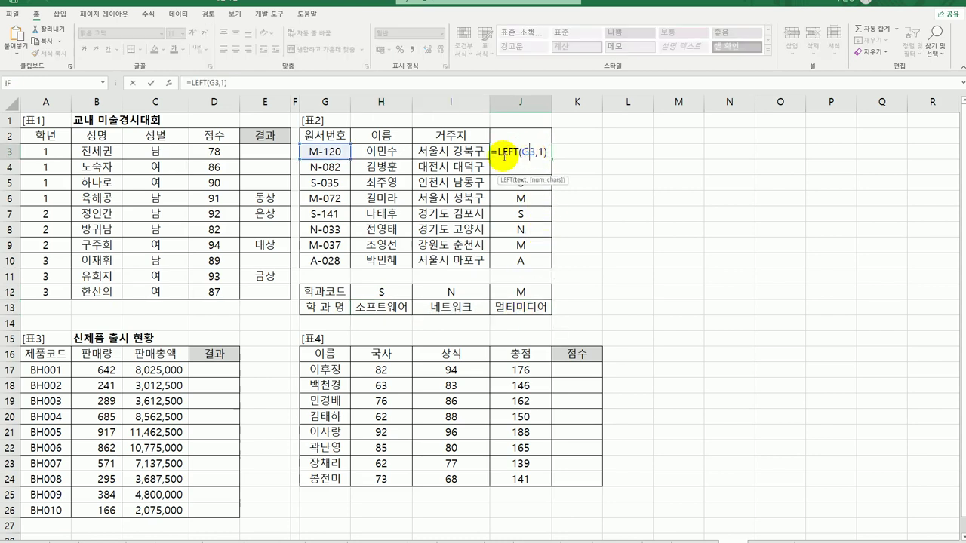
pyautogui.click(495, 151)
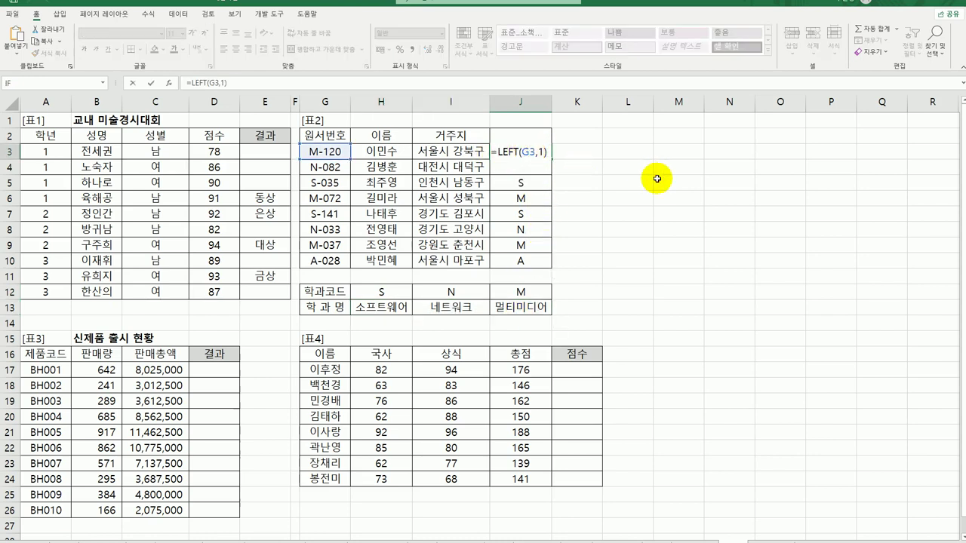
pyautogui.write('HLOOKUP(')
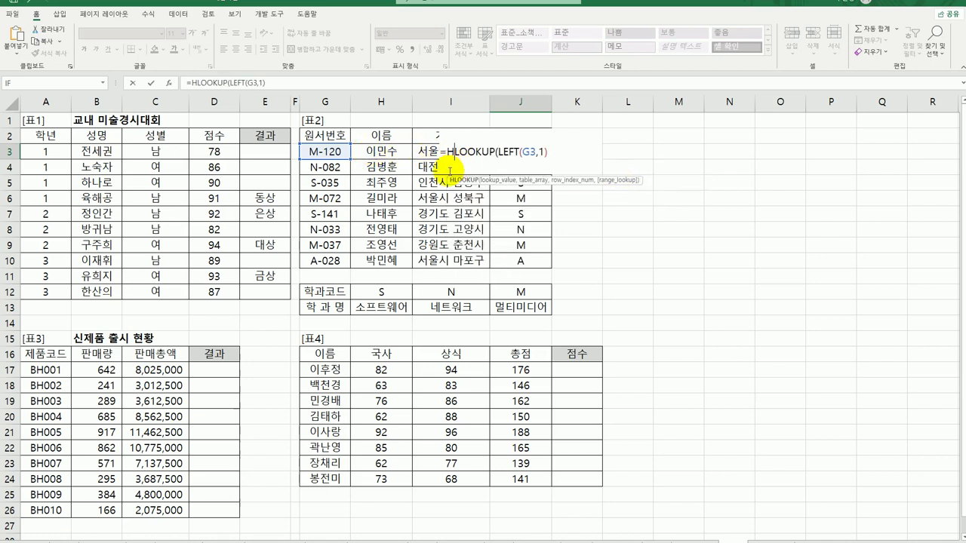
pyautogui.click(169, 83)
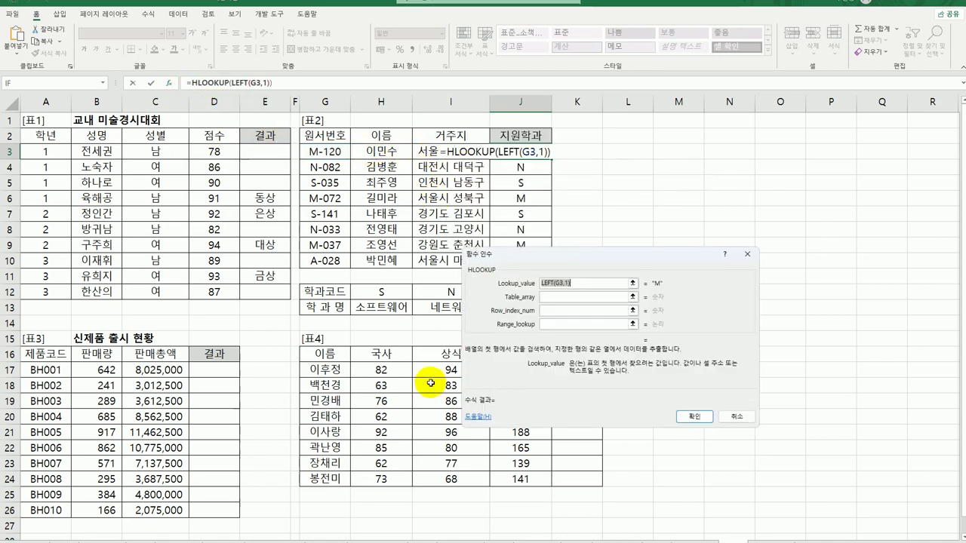
# Step: Set the table array of J3's HLOOKUP to the department code range $H$12:$J$13 as an absolute reference
pyautogui.click(555, 296)
pyautogui.moveTo(569, 254); pyautogui.dragTo(686, 133)
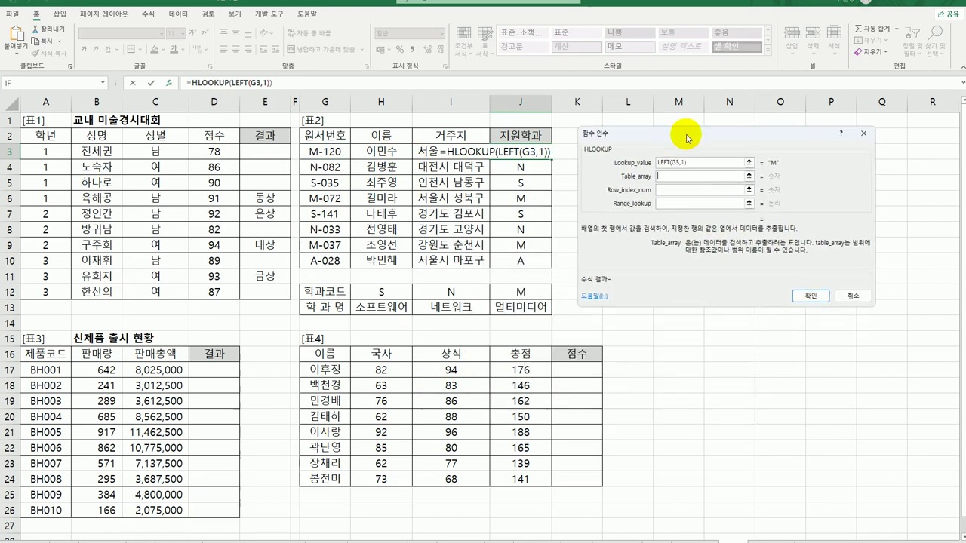
pyautogui.moveTo(383, 293); pyautogui.dragTo(517, 311)
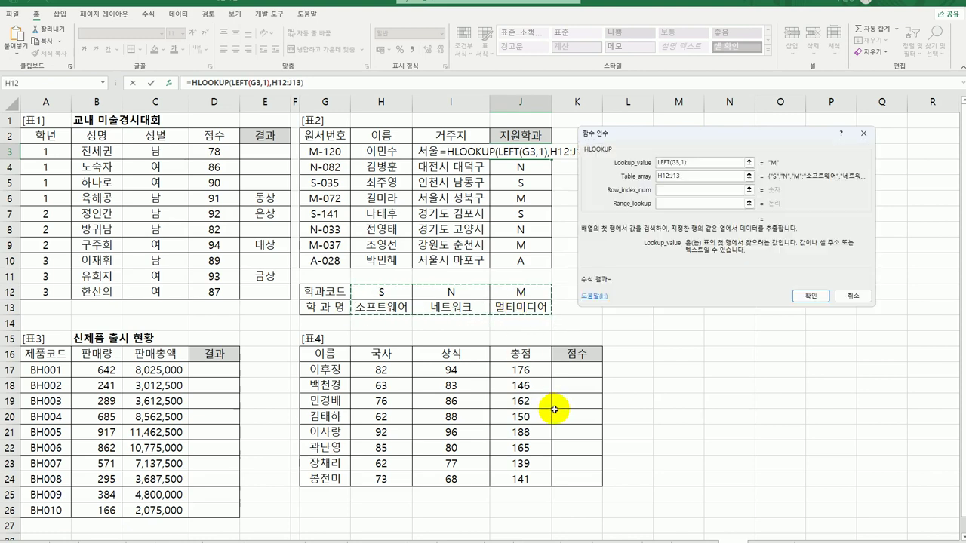
pyautogui.press('F4')
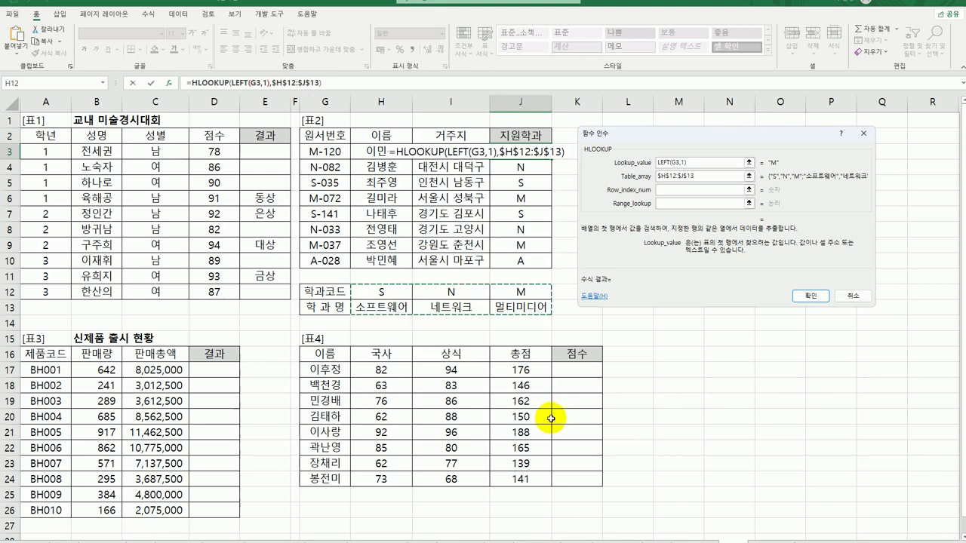
# Step: Set HLOOKUP's row index to 2 and range lookup to 0, then apply the J3 formula and fill it down to J10
pyautogui.click(674, 193)
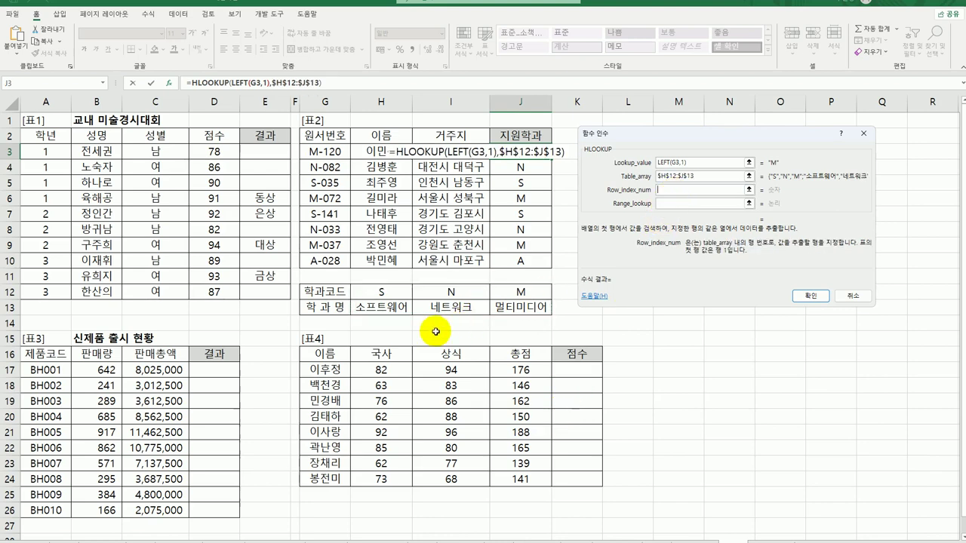
pyautogui.write('2')
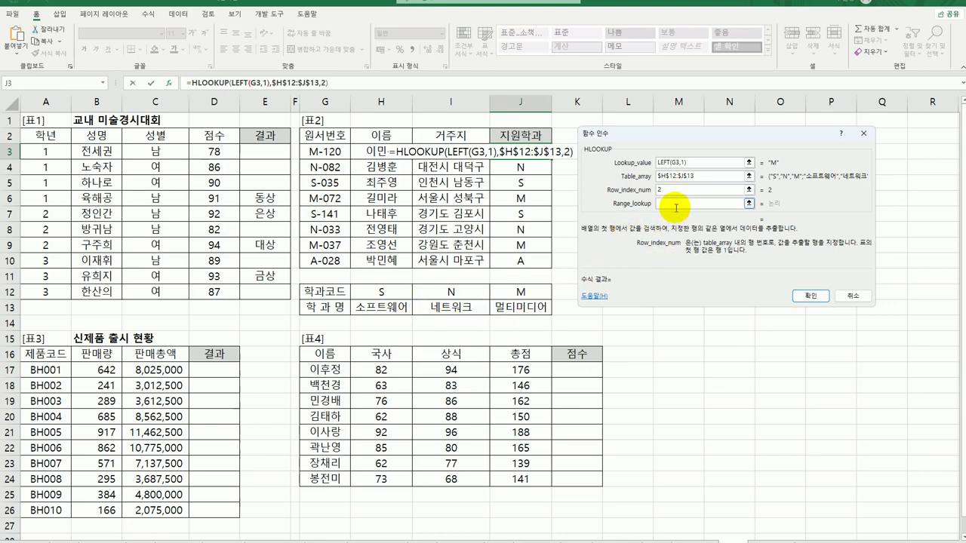
pyautogui.click(673, 204)
pyautogui.write('0')
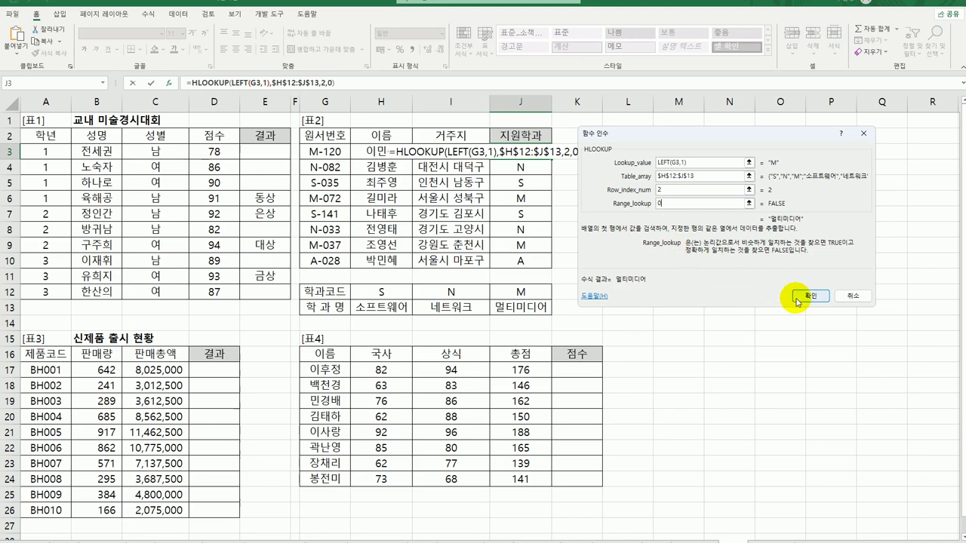
pyautogui.click(808, 296)
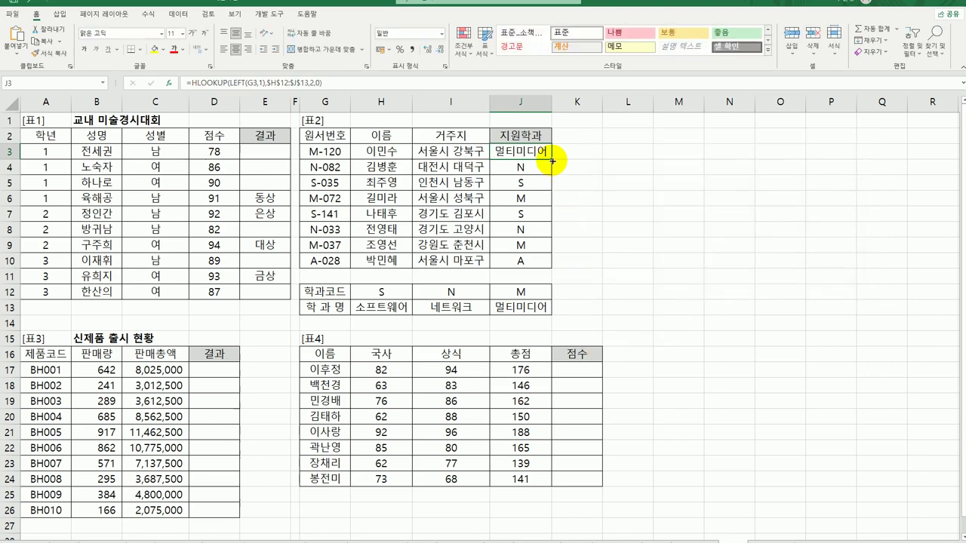
pyautogui.moveTo(551, 162); pyautogui.dragTo(549, 266)
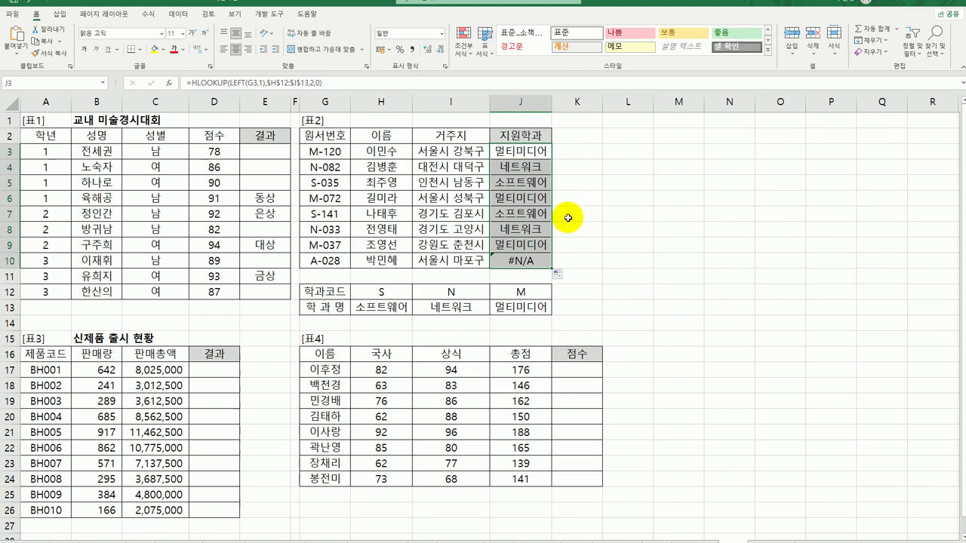
# Step: Wrap the J3 HLOOKUP formula in IFERROR as its value and open the IFERROR arguments
pyautogui.click(529, 151)
pyautogui.doubleClick(529, 152)
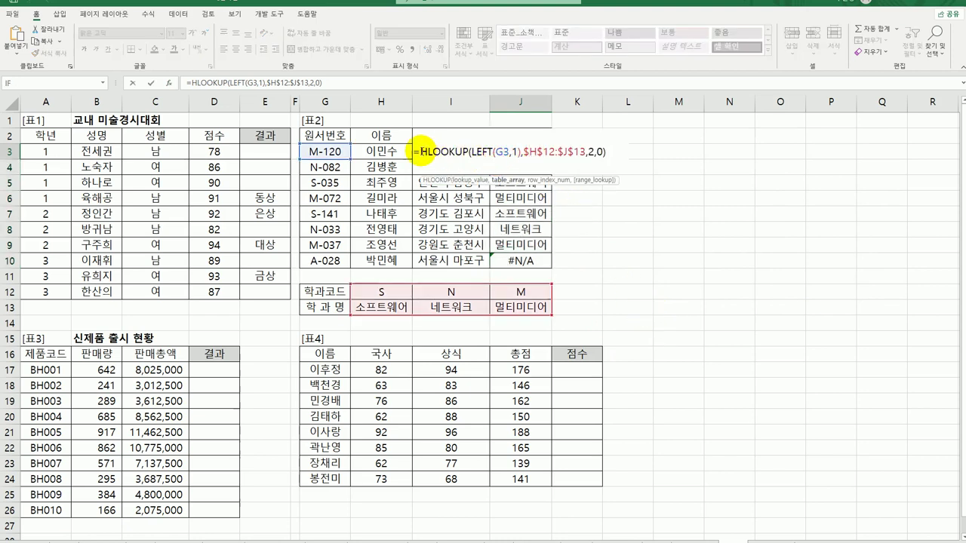
pyautogui.write('IFERROR(')
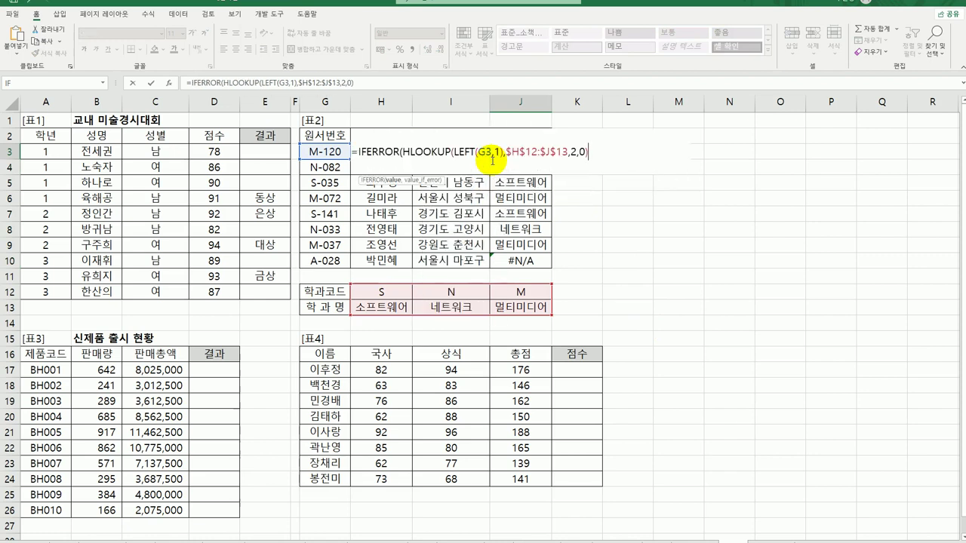
pyautogui.write(',')
pyautogui.press('BackSpace')
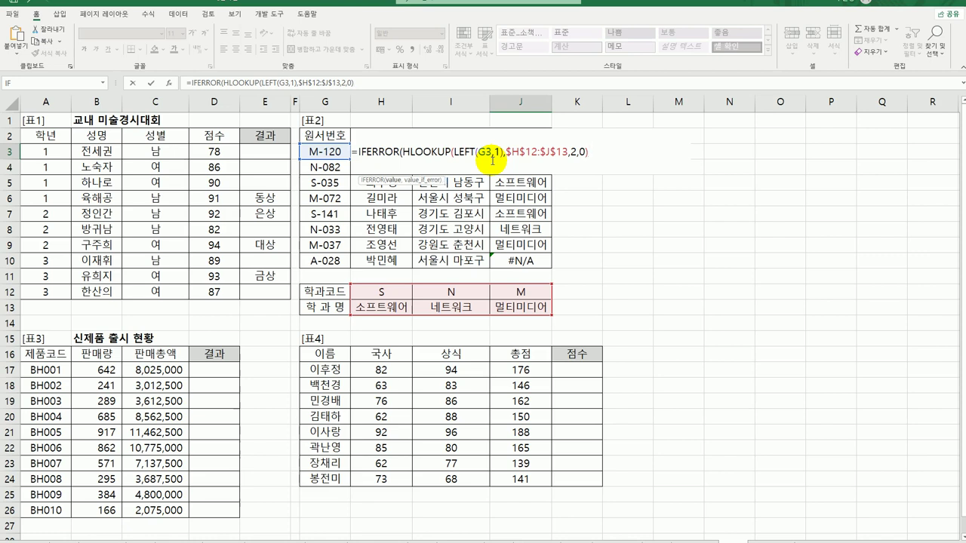
pyautogui.click(385, 152)
pyautogui.click(168, 85)
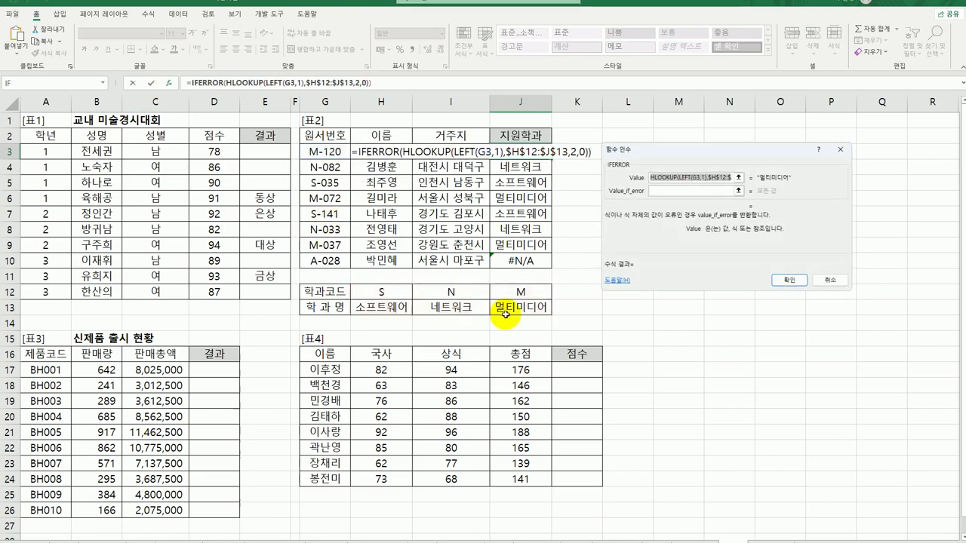
# Step: Set the IFERROR error value to "코드오류", apply the J3 formula and fill it down to J10
pyautogui.click(659, 193)
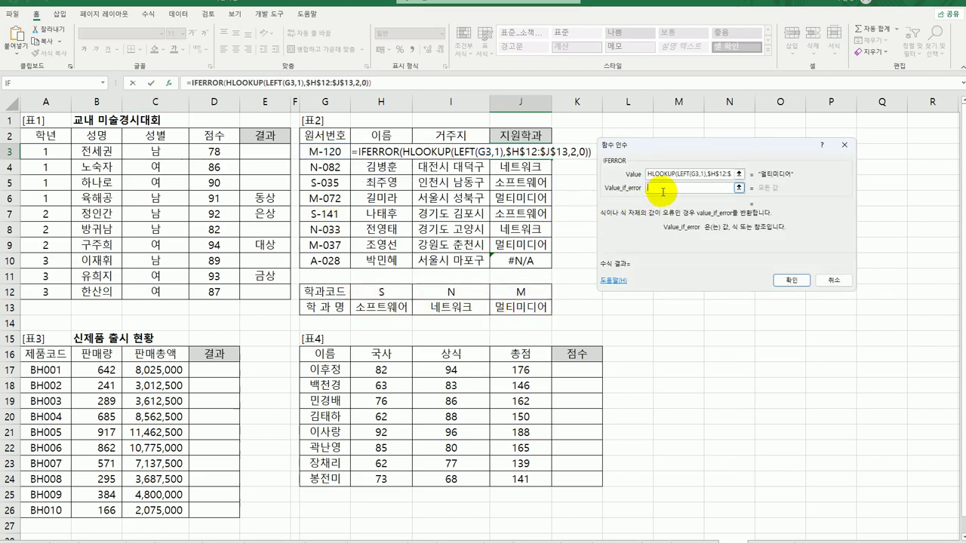
pyautogui.write('zhem')
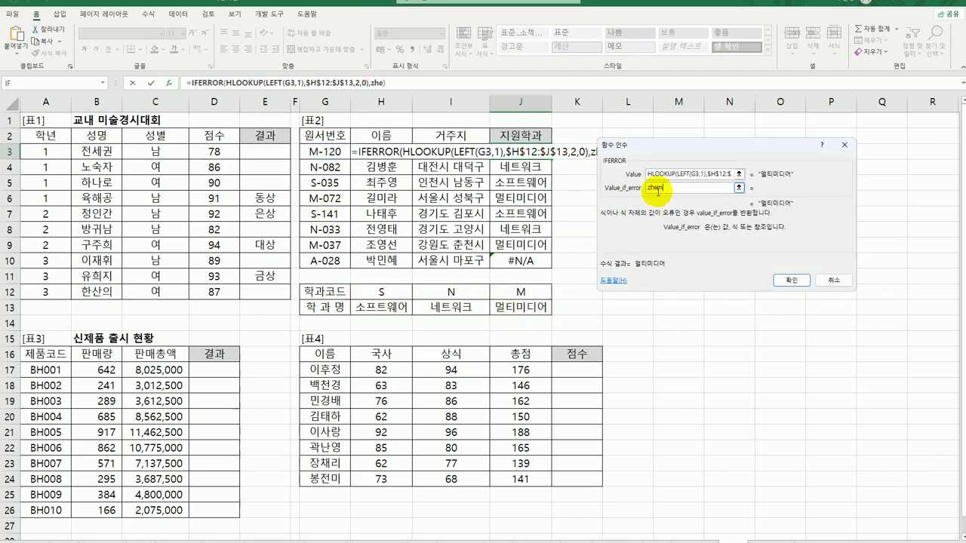
pyautogui.press('BackSpace')
pyautogui.press('BackSpace')
pyautogui.press('BackSpace')
pyautogui.press('BackSpace')
pyautogui.write('코드오류')
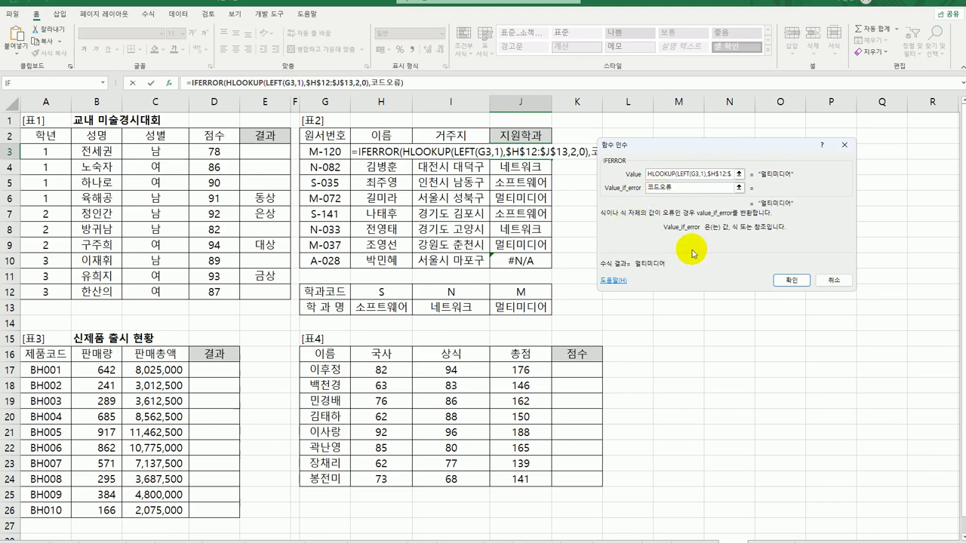
pyautogui.click(790, 280)
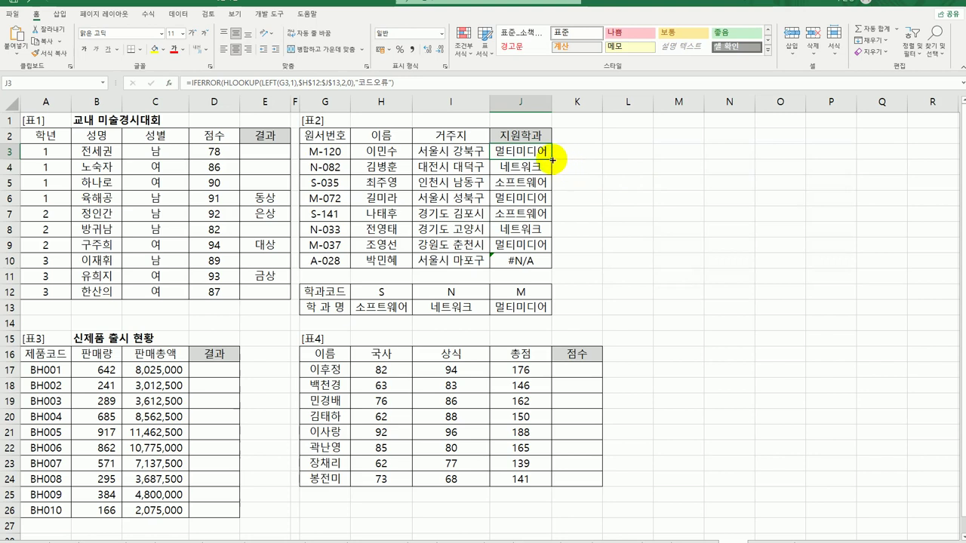
pyautogui.moveTo(551, 159); pyautogui.dragTo(547, 268)
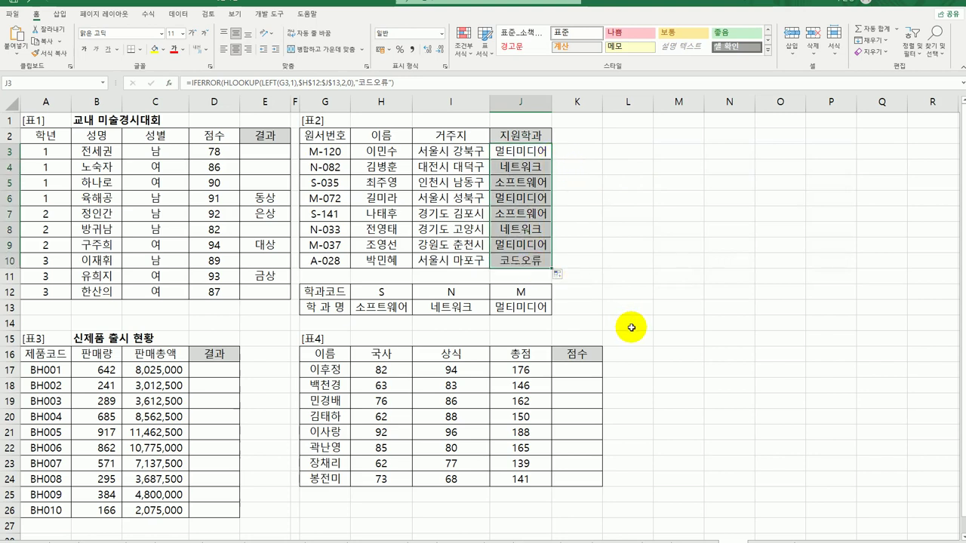
# Step: Enter =LARGE($C$17:$C$26,5) in D17 of 표3's 결과 column and fill it down to D26
pyautogui.click(234, 371)
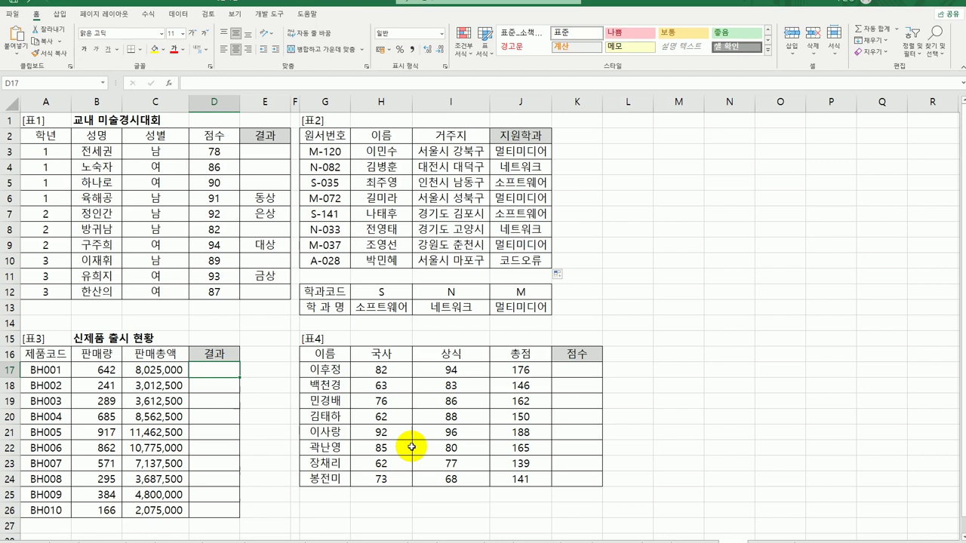
pyautogui.write('=')
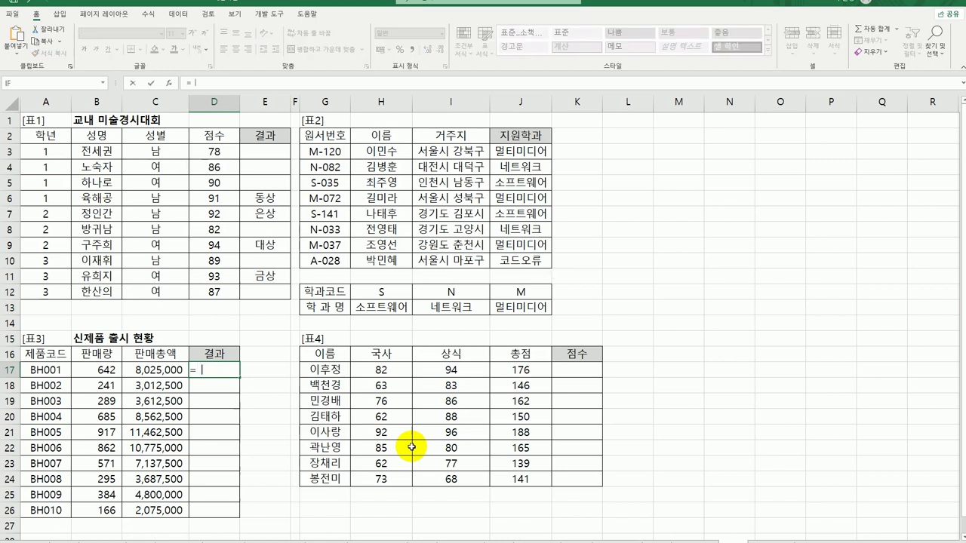
pyautogui.write('lar')
pyautogui.press('Tab')
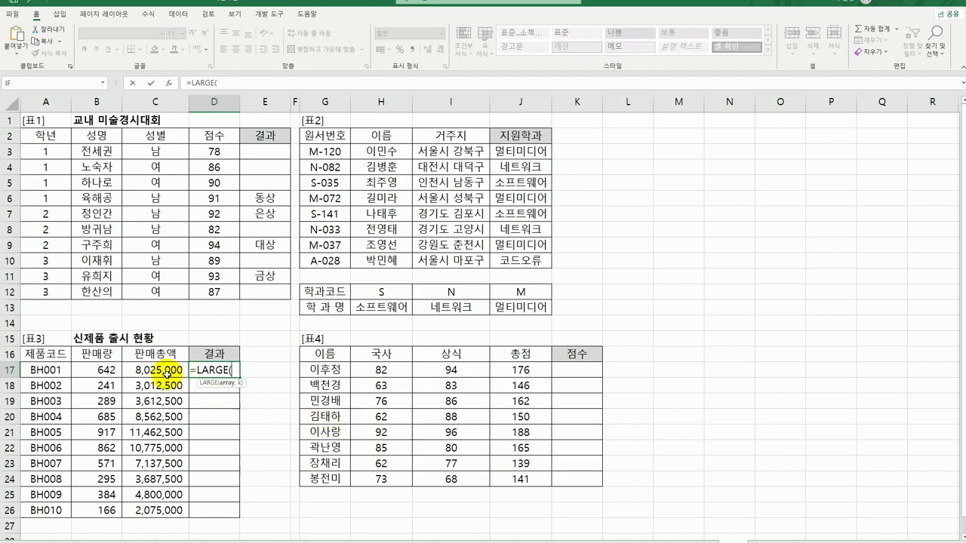
pyautogui.moveTo(166, 372); pyautogui.dragTo(168, 510)
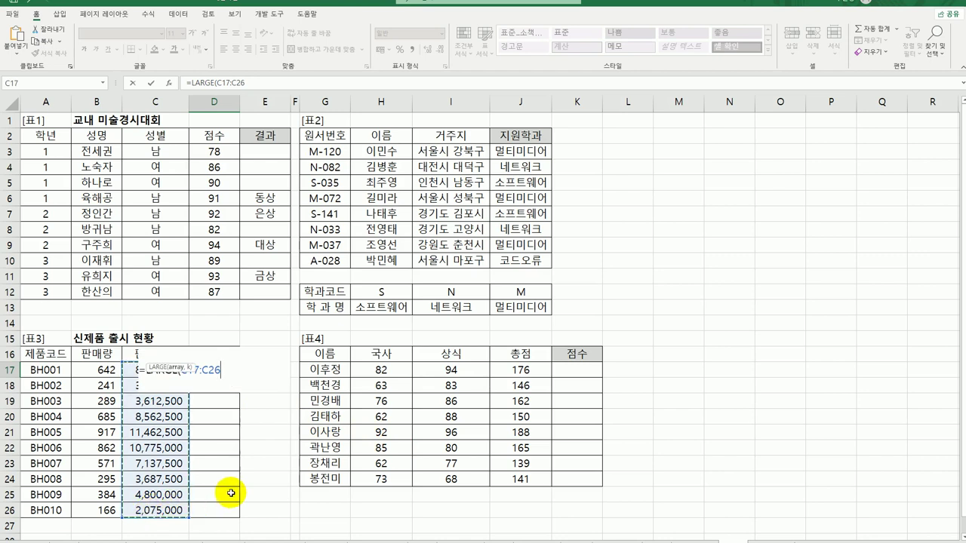
pyautogui.press('F4')
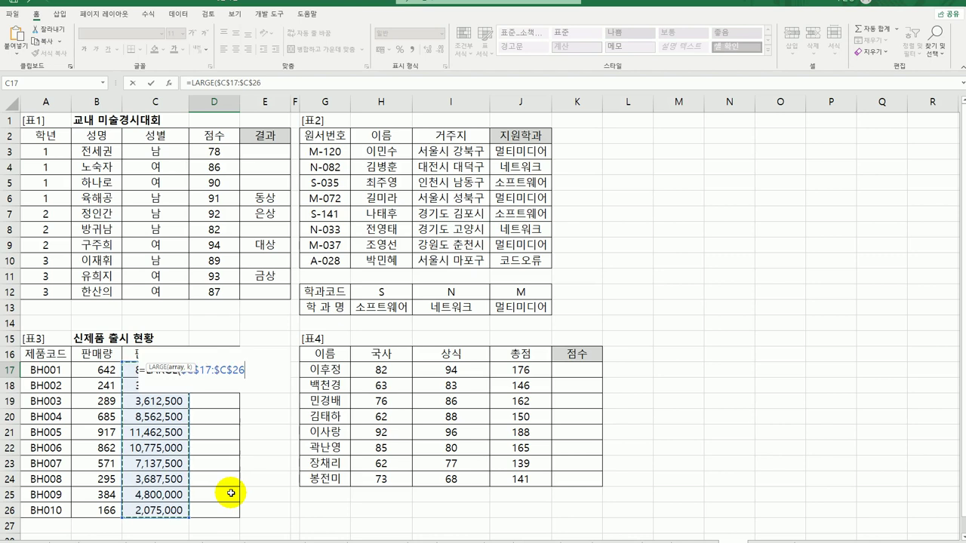
pyautogui.write(',')
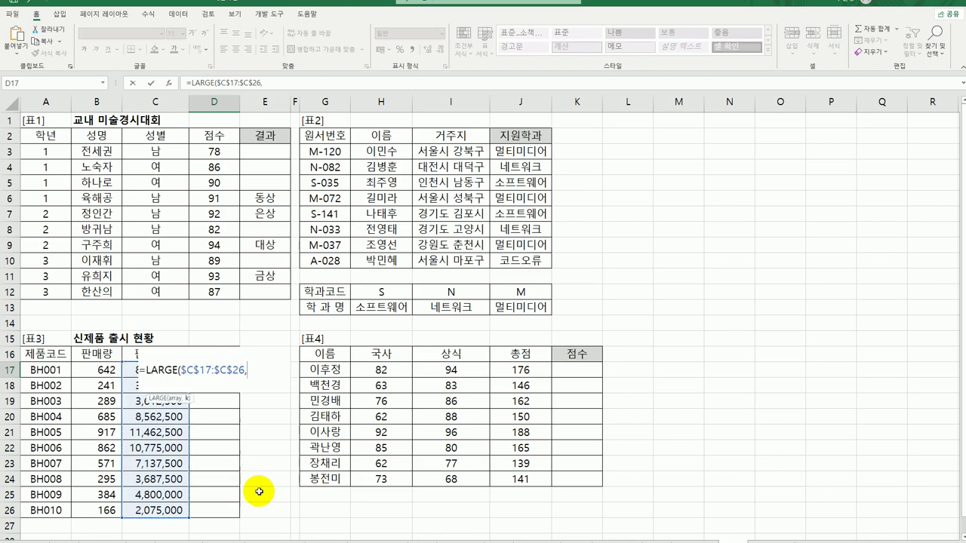
pyautogui.write('5')
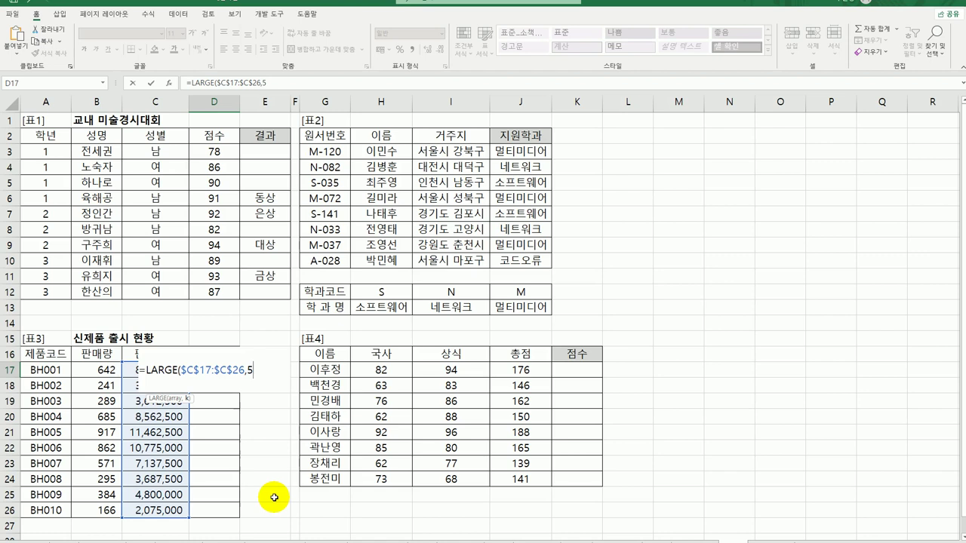
pyautogui.press('Return')
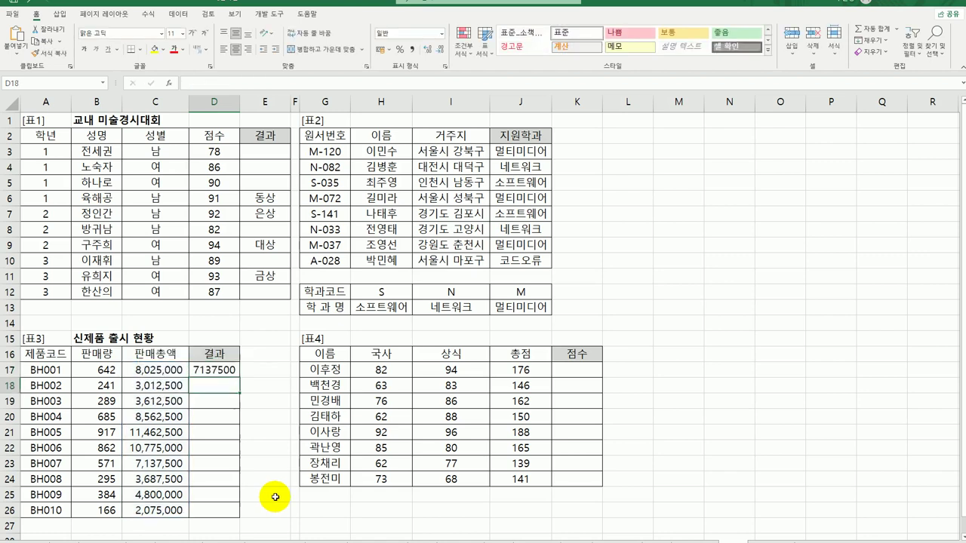
pyautogui.click(218, 368)
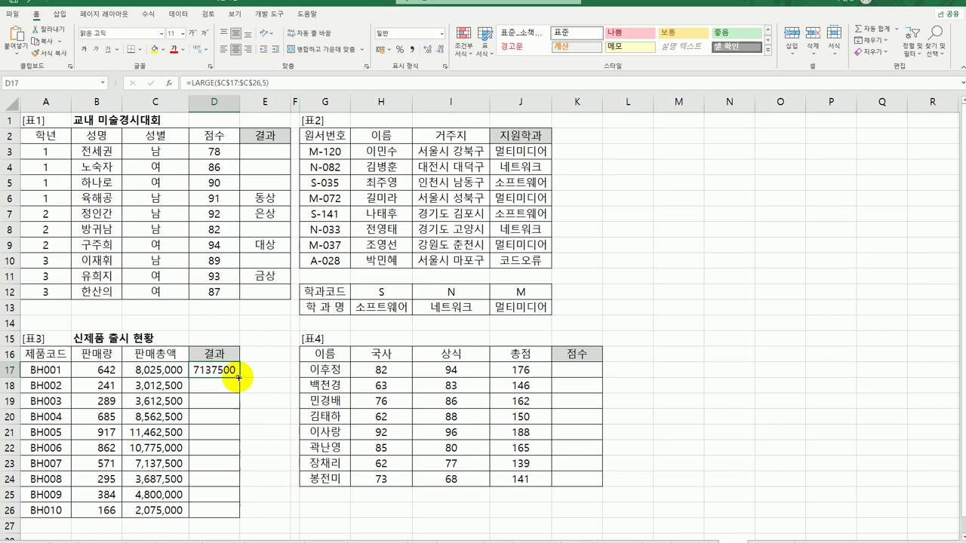
pyautogui.moveTo(238, 378); pyautogui.dragTo(230, 513)
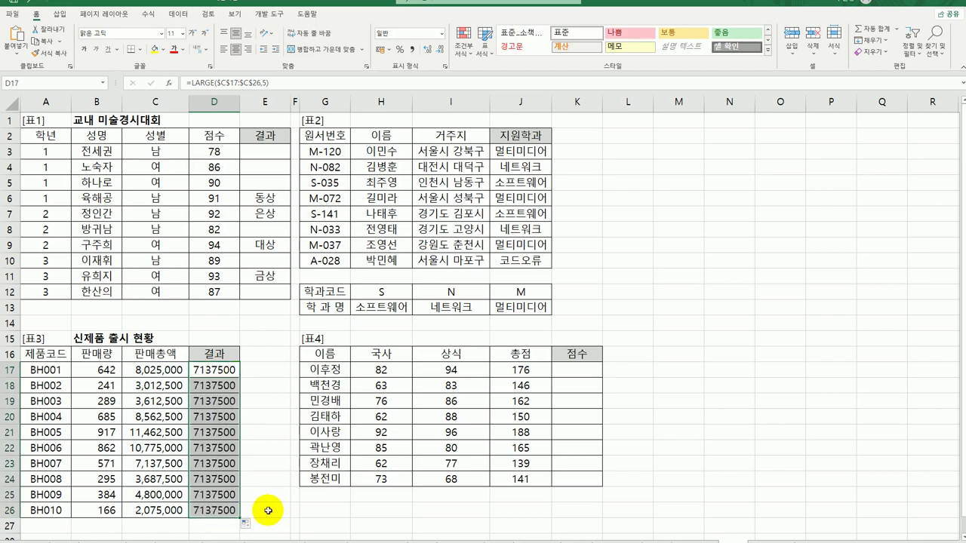
# Step: Nest the D17 LARGE formula inside IF as its logical test and open the IF arguments
pyautogui.click(216, 369)
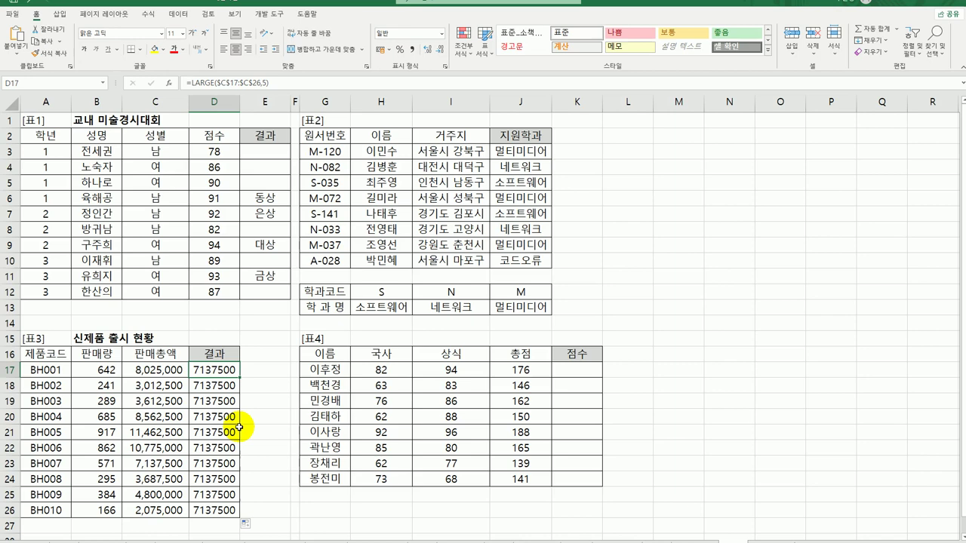
pyautogui.doubleClick(207, 369)
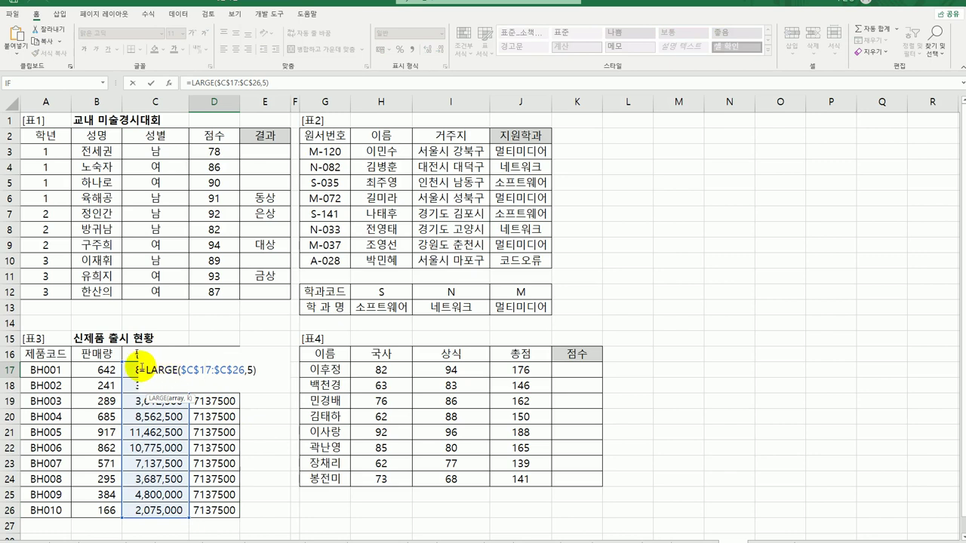
pyautogui.click(140, 370)
pyautogui.write('IF(')
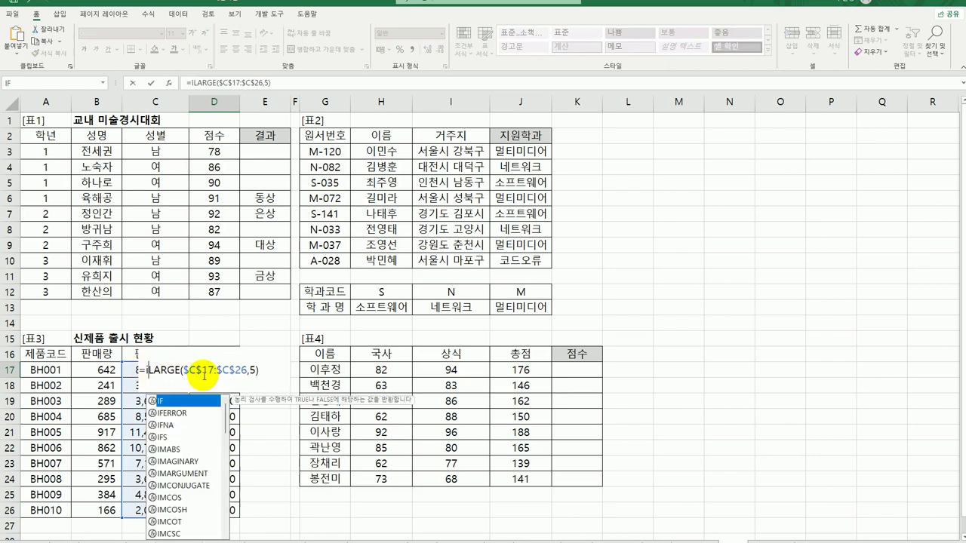
pyautogui.click(145, 369)
pyautogui.click(169, 85)
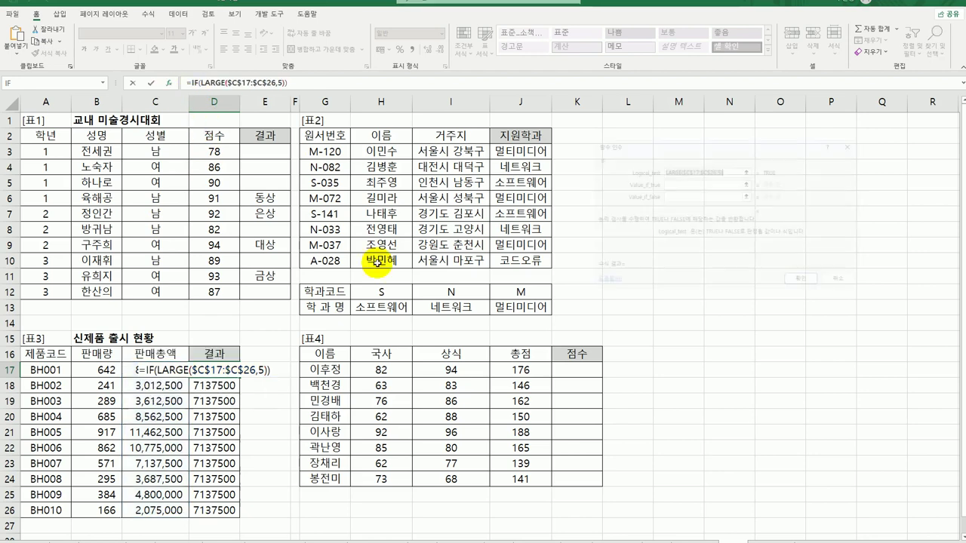
# Step: Complete the IF logical test in D17 as LARGE($C$17:$C$26,5)<=C17
pyautogui.click(727, 167)
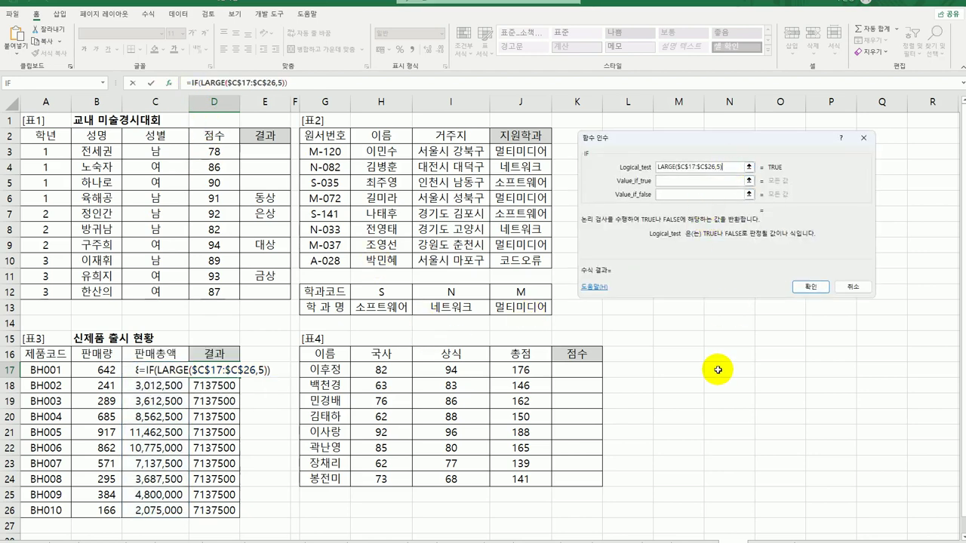
pyautogui.click(702, 181)
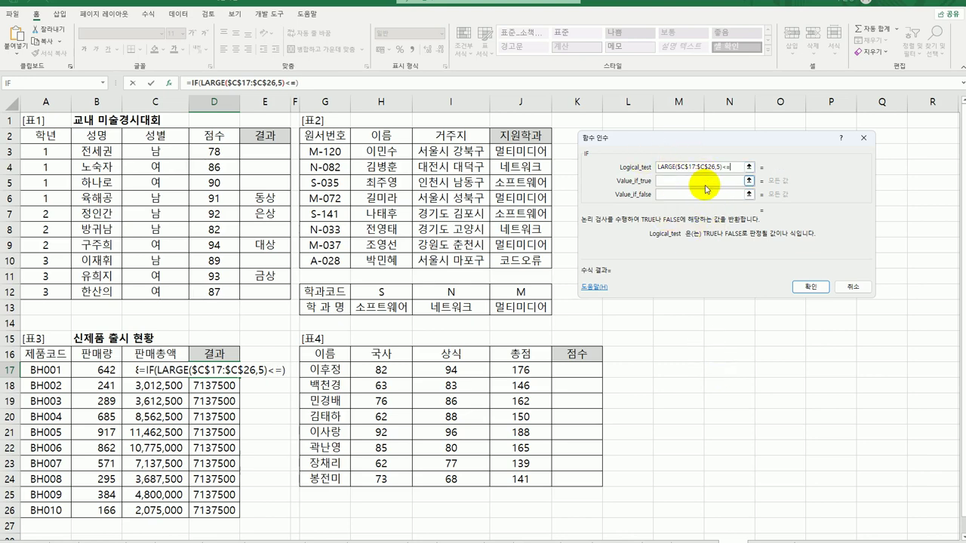
pyautogui.click(139, 370)
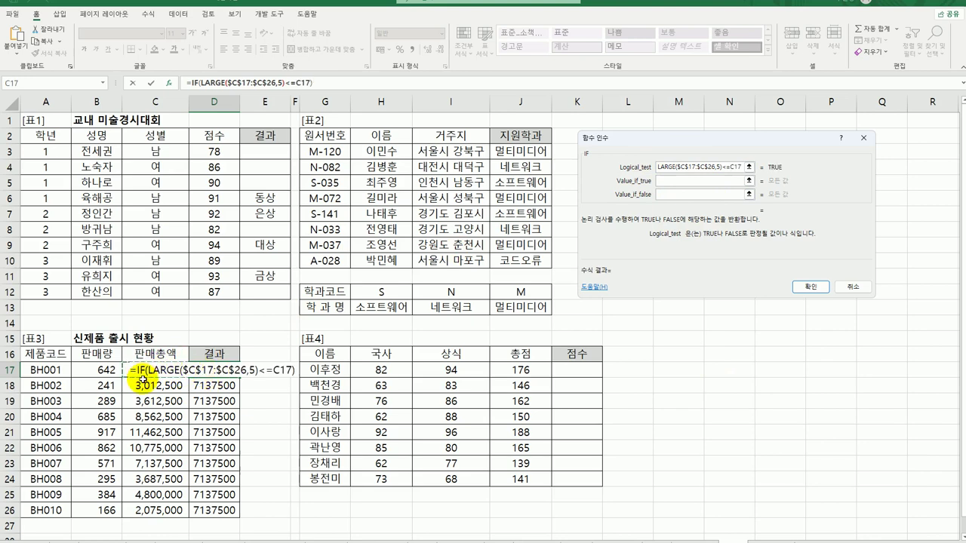
pyautogui.click(677, 179)
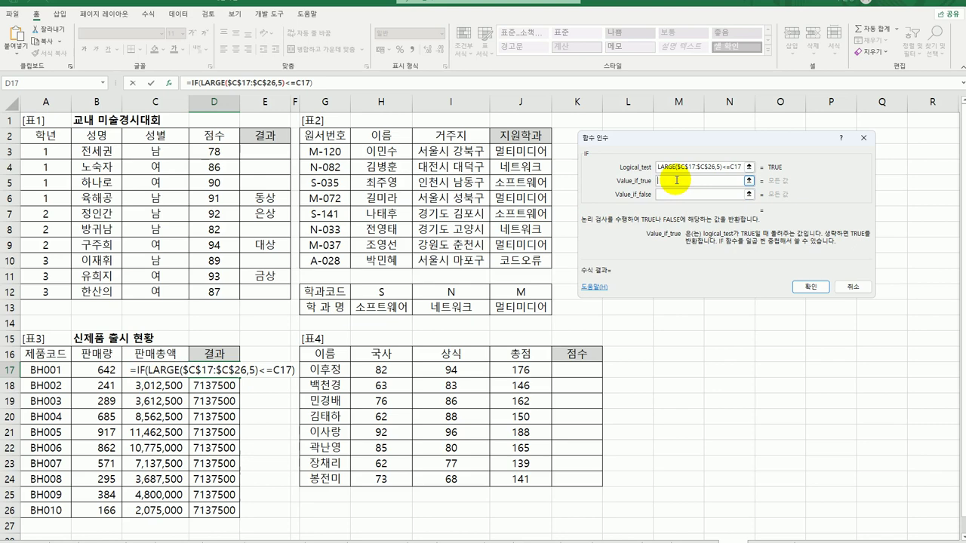
# Step: Set the D17 IF results to "재생산" if true and "생산중단" if false, and fill the formula down to D26
pyautogui.write('재새')
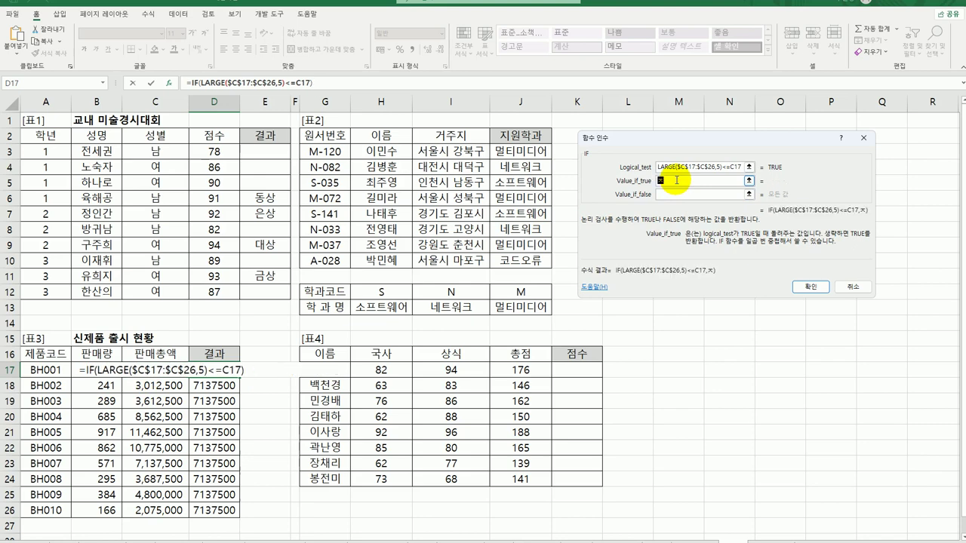
pyautogui.write('산')
pyautogui.press('Tab')
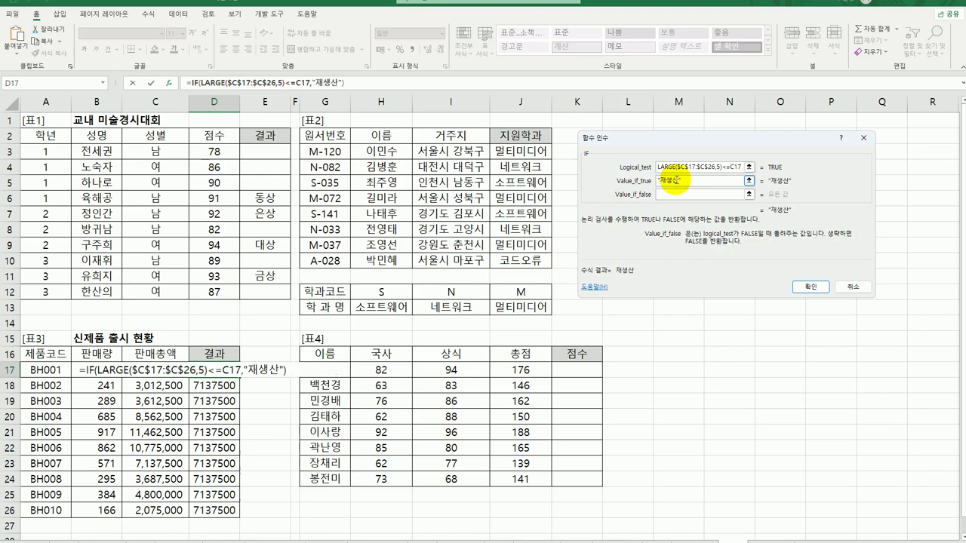
pyautogui.write('생산중단')
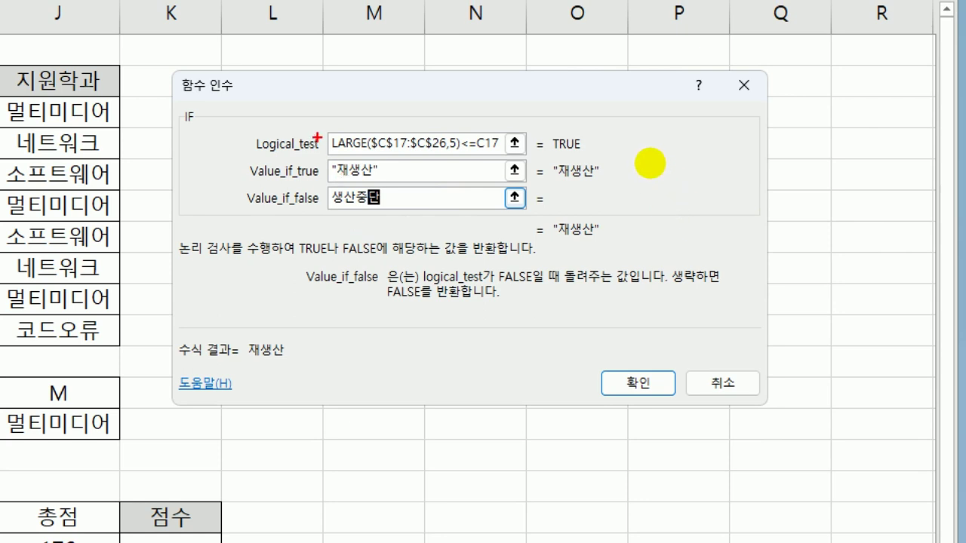
pyautogui.moveTo(334, 160); pyautogui.dragTo(489, 161)
pyautogui.click(391, 176)
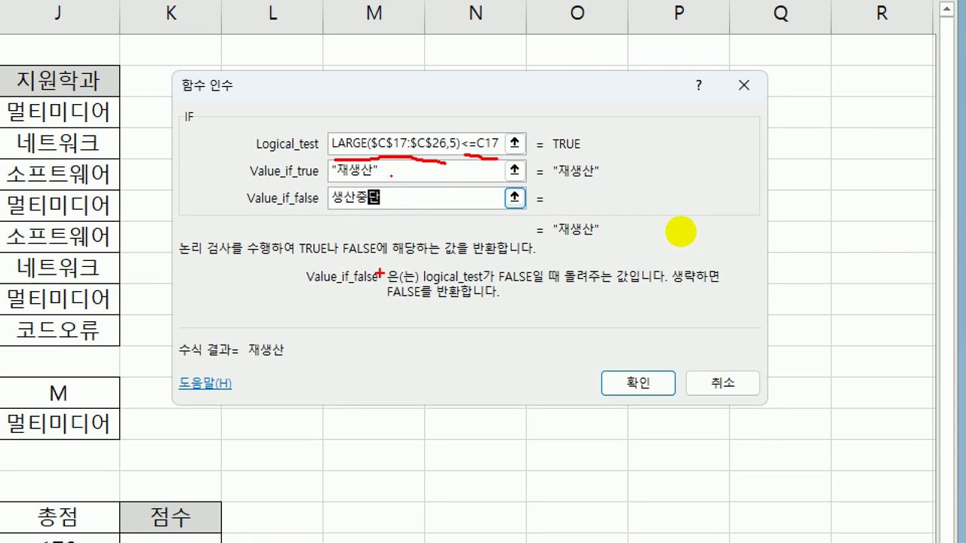
pyautogui.click(391, 211)
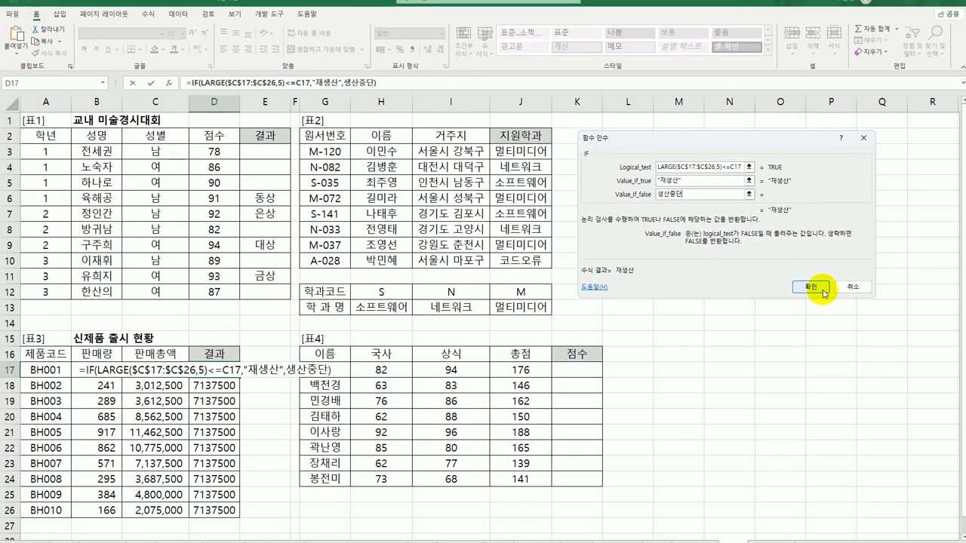
pyautogui.click(822, 293)
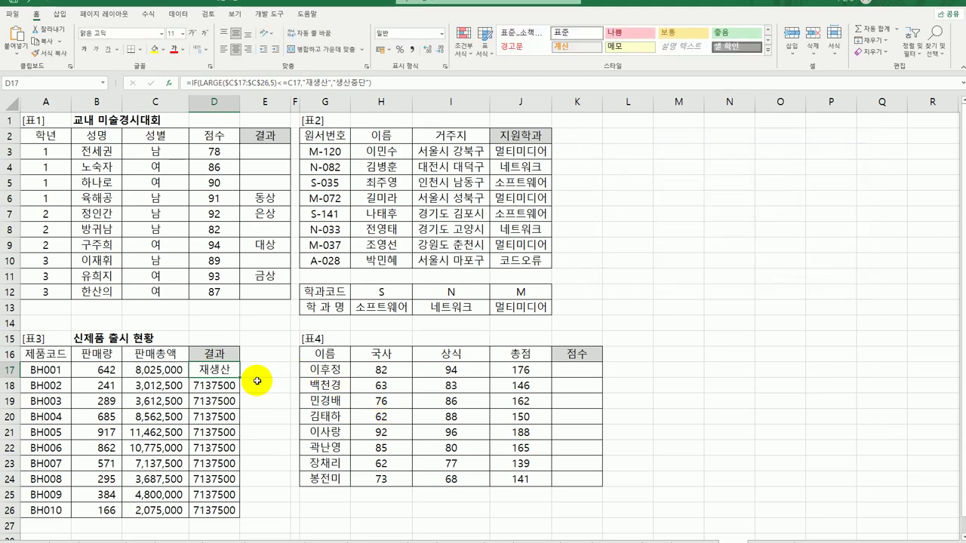
pyautogui.moveTo(239, 377); pyautogui.dragTo(219, 511)
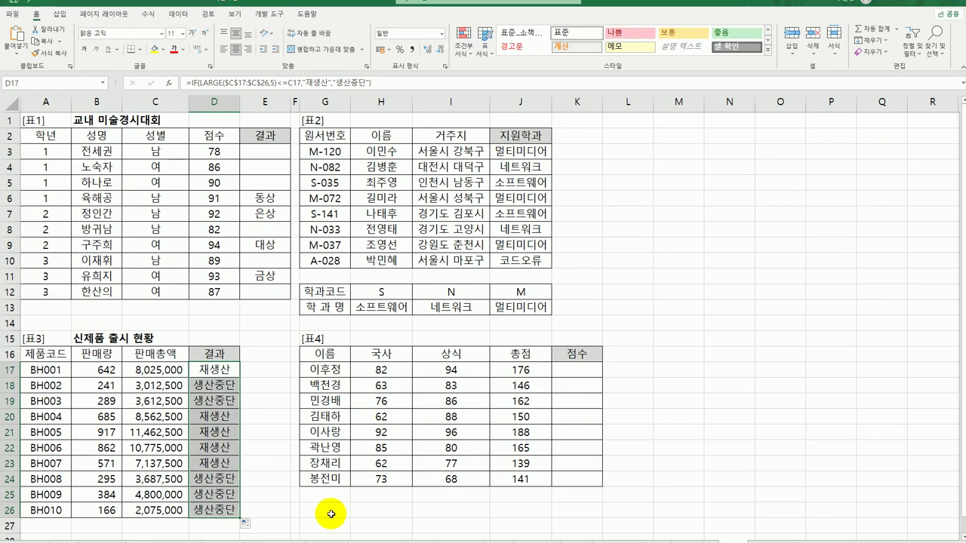
# Step: Enter =MAX($J$17:$J$24) in K17 of 표4's 점수 column and fill it down to K24
pyautogui.click(577, 371)
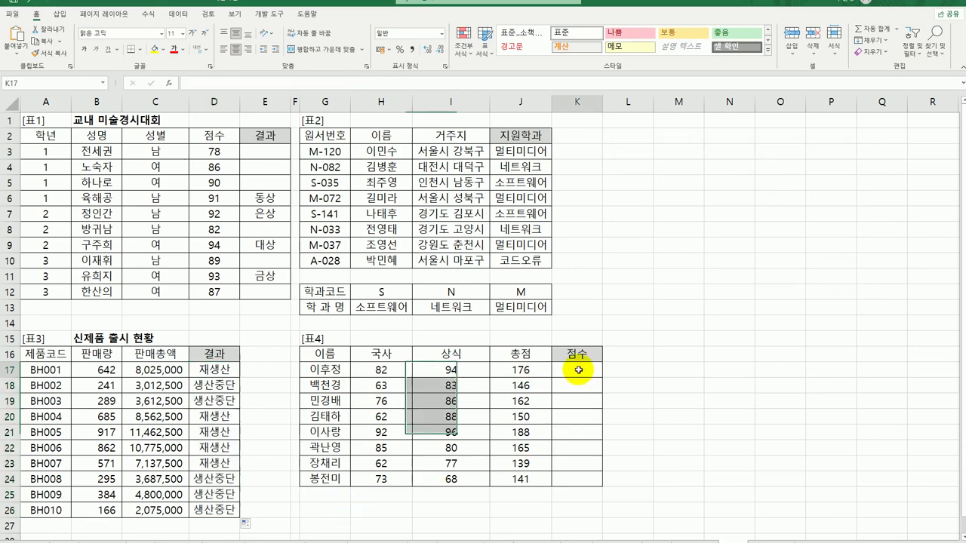
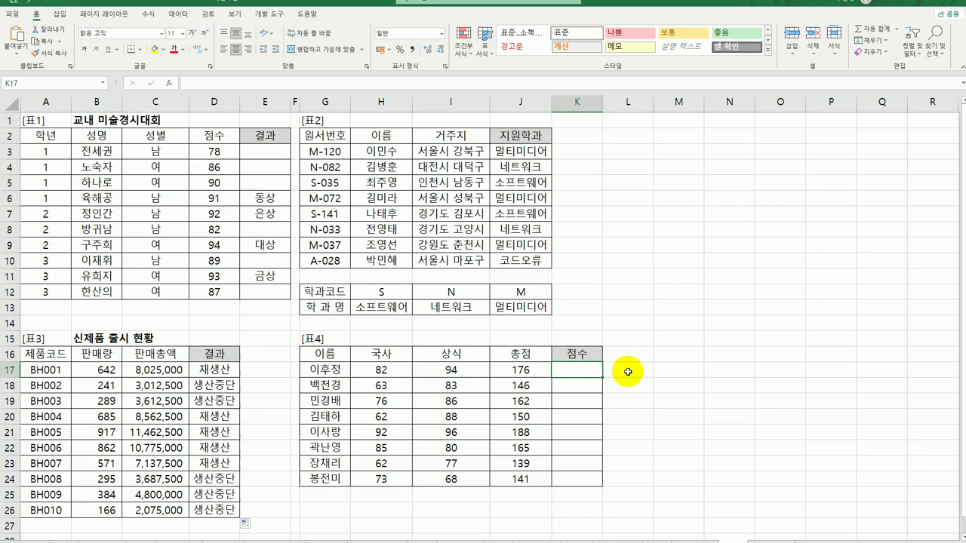
pyautogui.write('=')
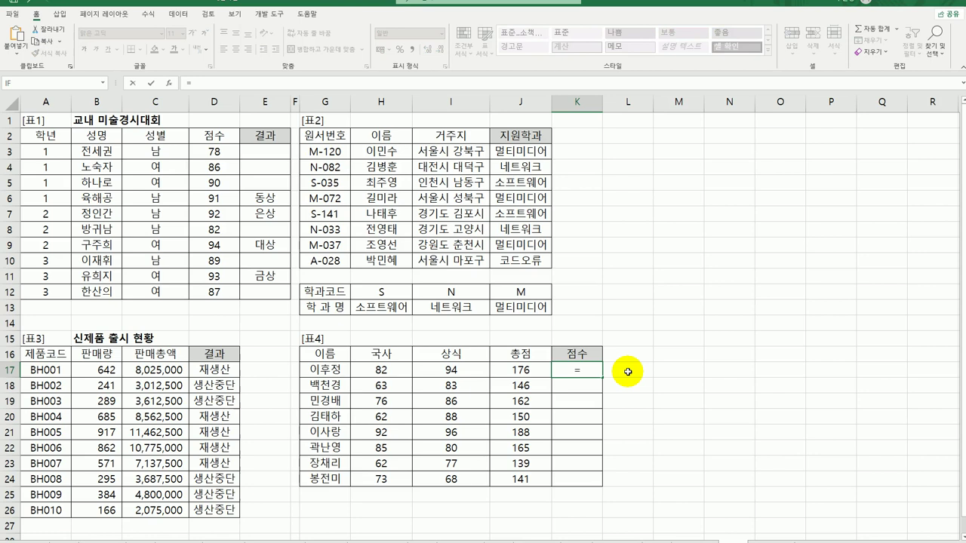
pyautogui.write('max')
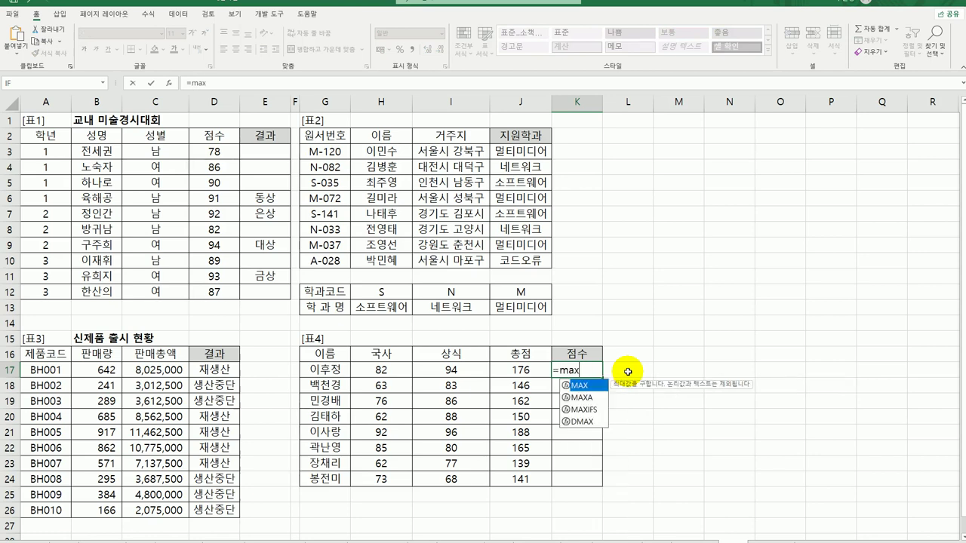
pyautogui.press('Tab')
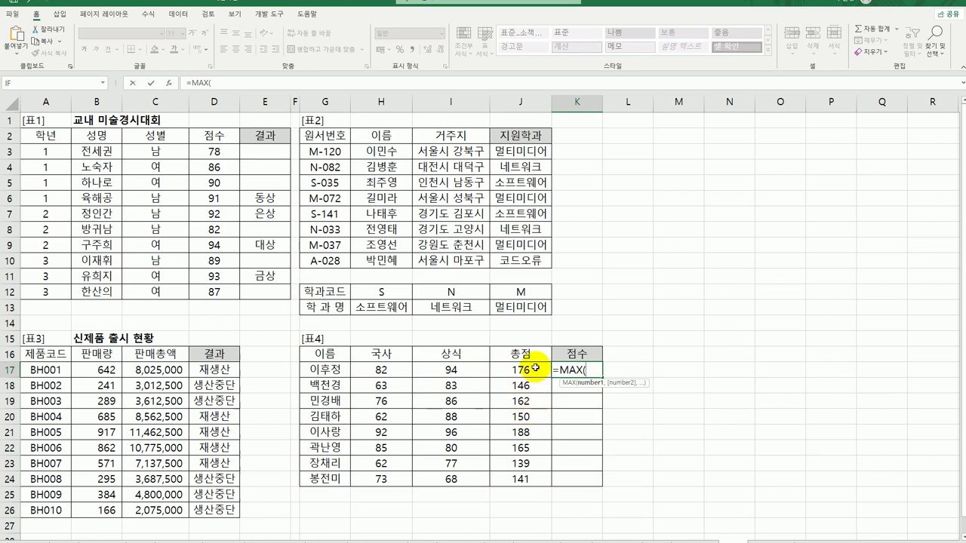
pyautogui.moveTo(535, 368); pyautogui.dragTo(543, 483)
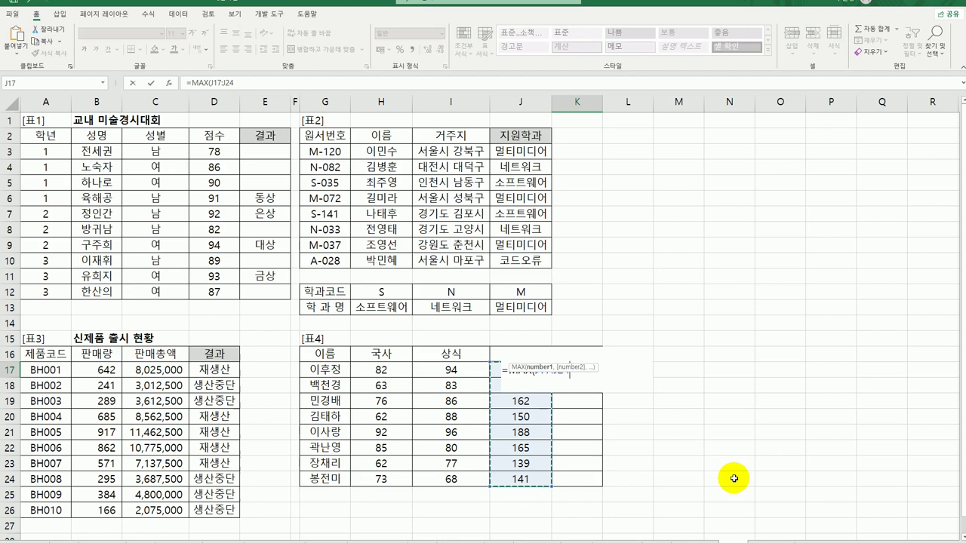
pyautogui.press('F4')
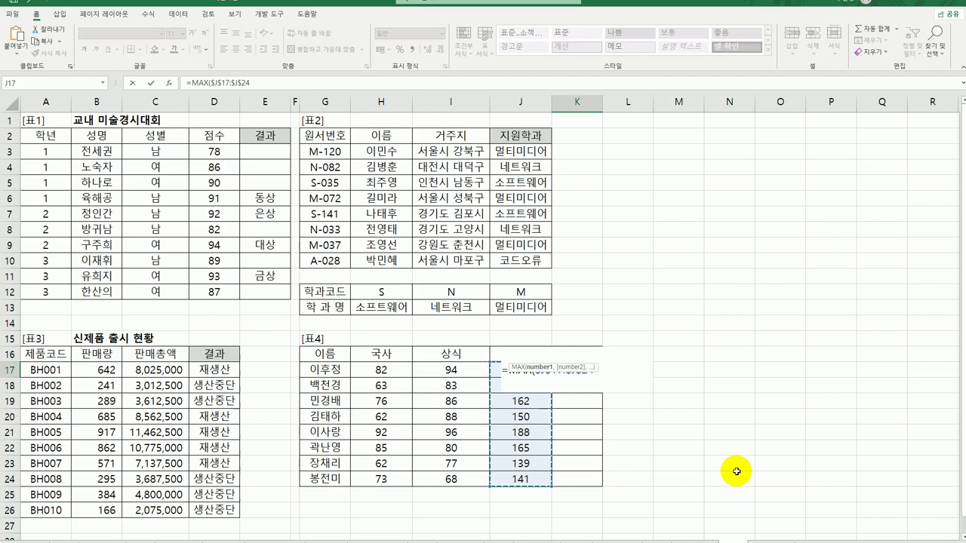
pyautogui.write(')')
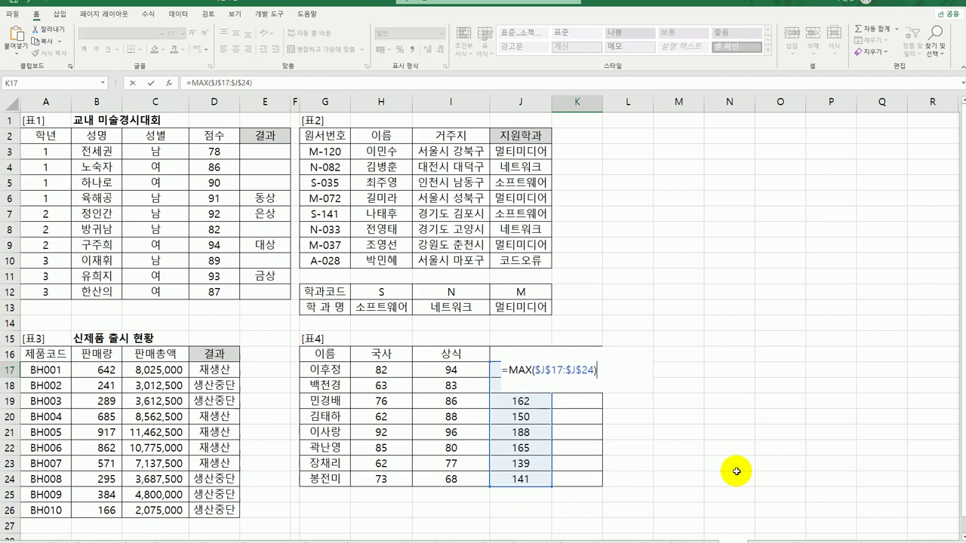
pyautogui.press('Return')
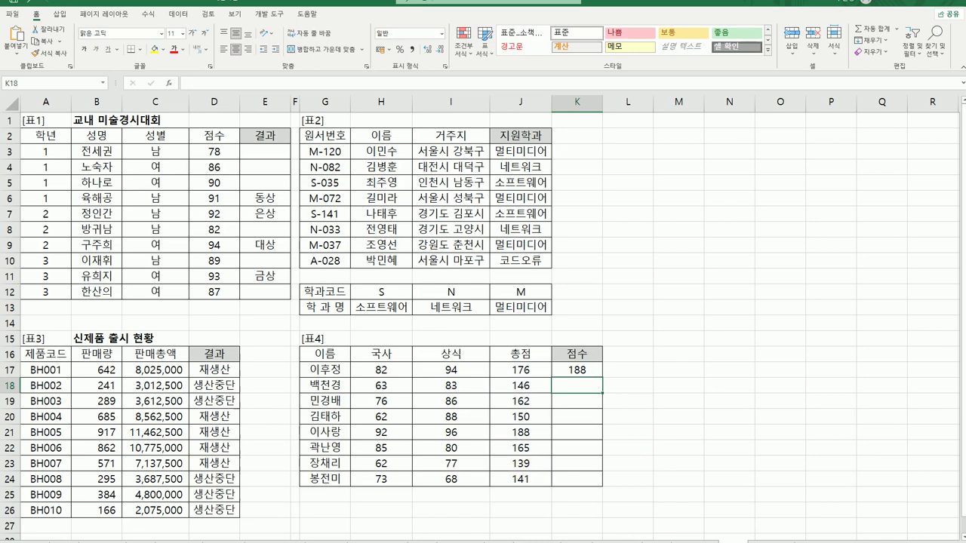
pyautogui.click(587, 369)
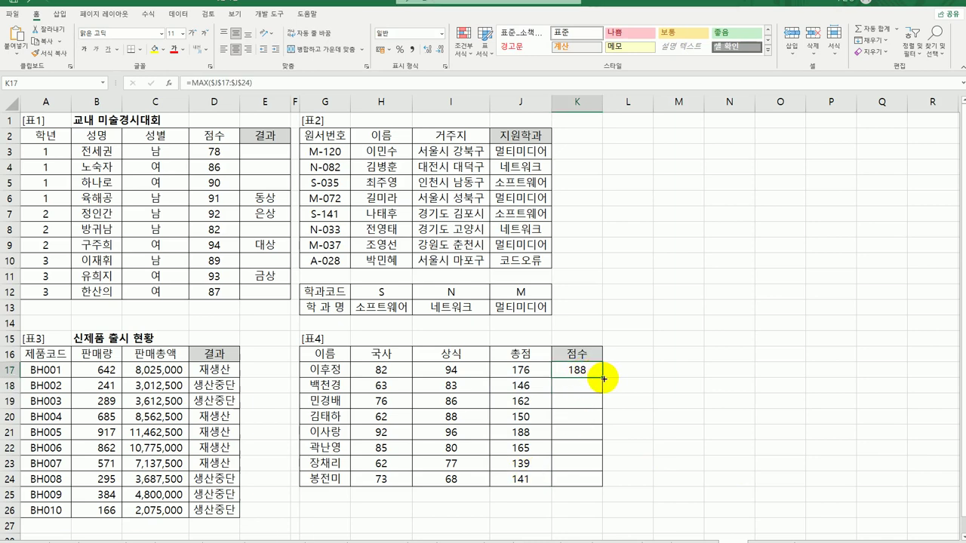
pyautogui.moveTo(603, 378); pyautogui.dragTo(604, 487)
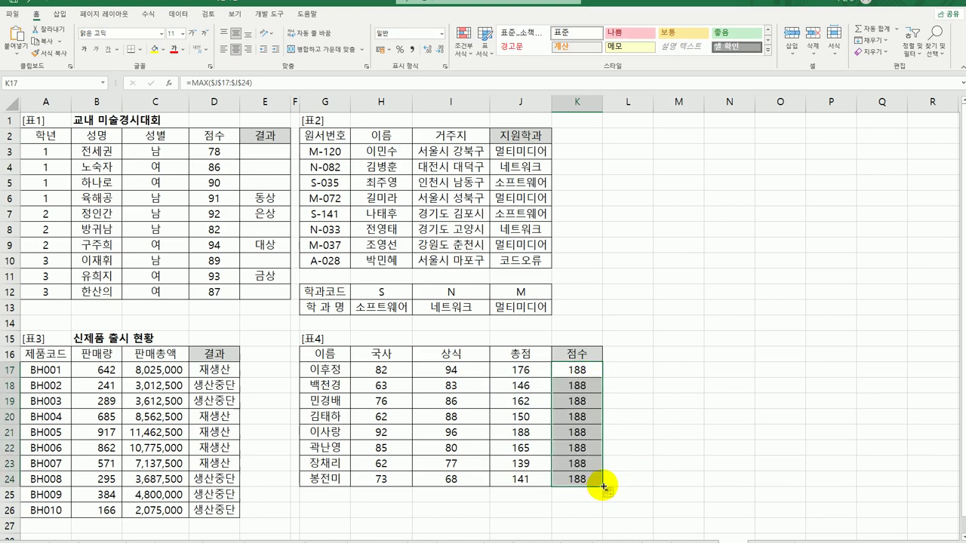
# Step: Nest the K17 MAX formula inside IF and complete the logical test as MAX($J$17:$J$24)=J17
pyautogui.click(585, 371)
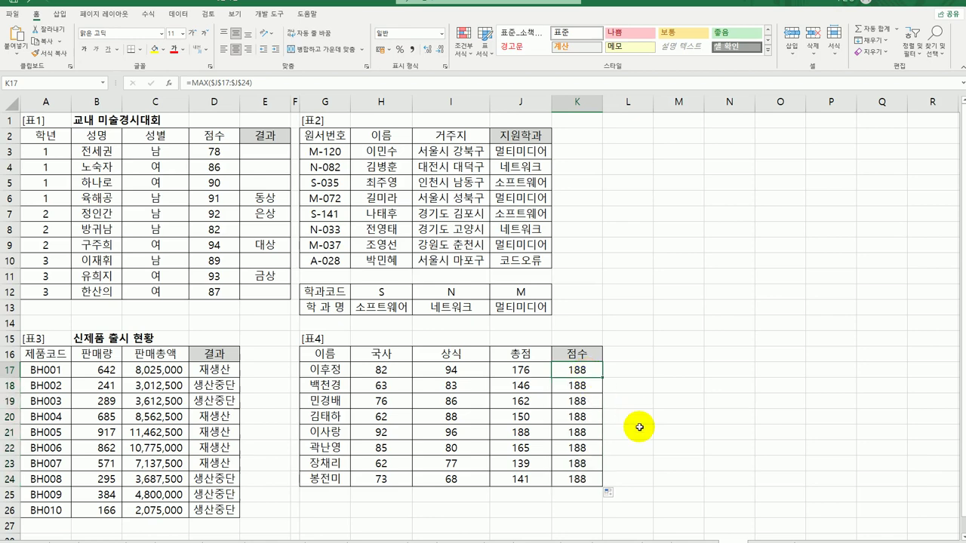
pyautogui.doubleClick(582, 371)
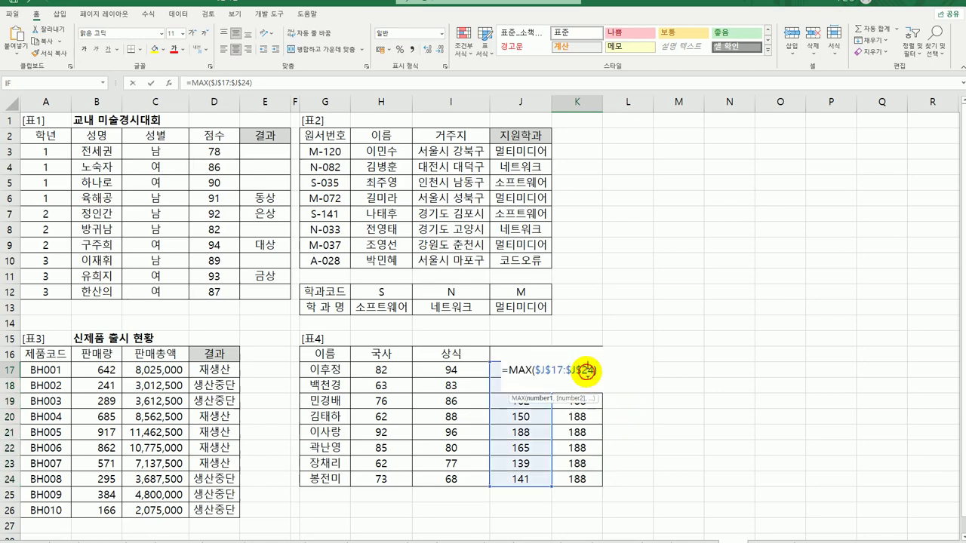
pyautogui.click(506, 370)
pyautogui.write('IF(')
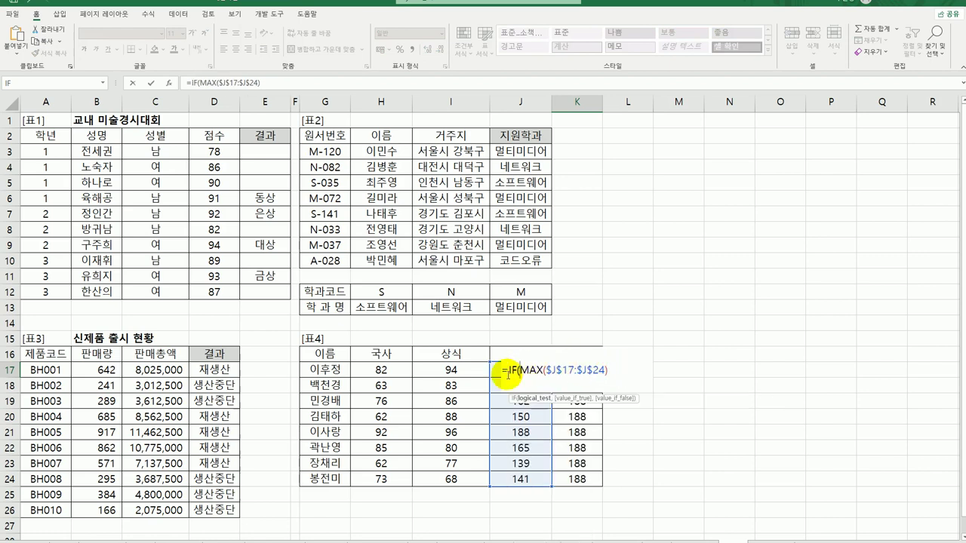
pyautogui.click(168, 83)
pyautogui.click(721, 169)
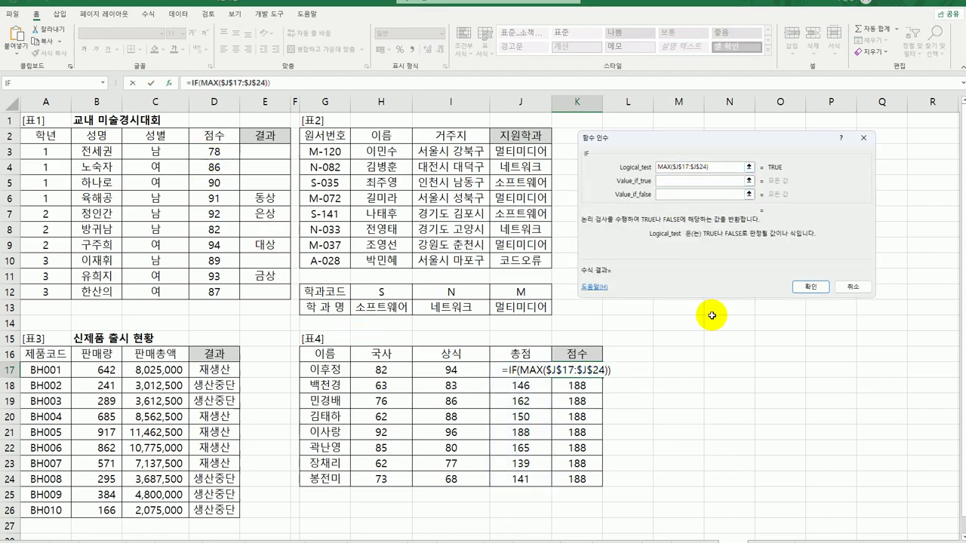
pyautogui.write('=')
pyautogui.click(510, 365)
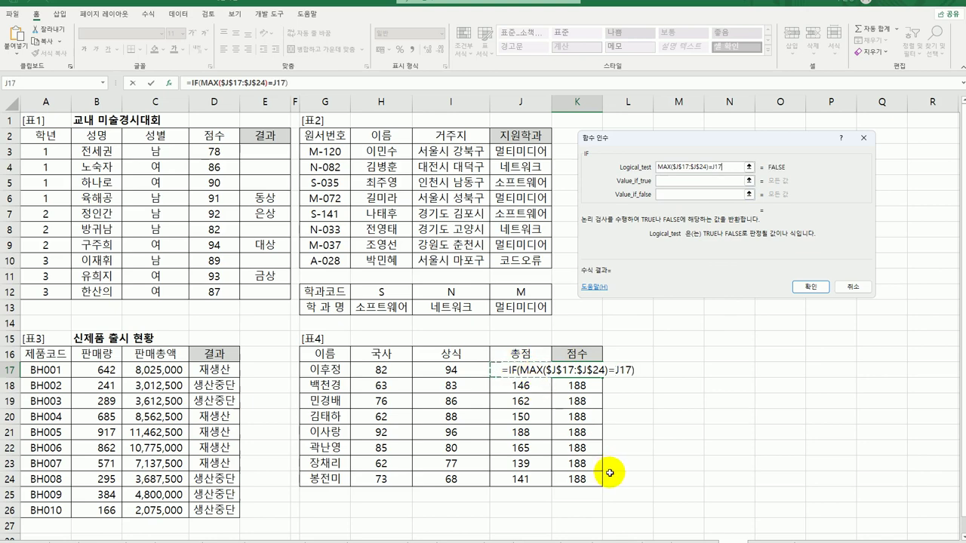
# Step: Set the K17 IF formula's true result to "최고점수"
pyautogui.click(675, 181)
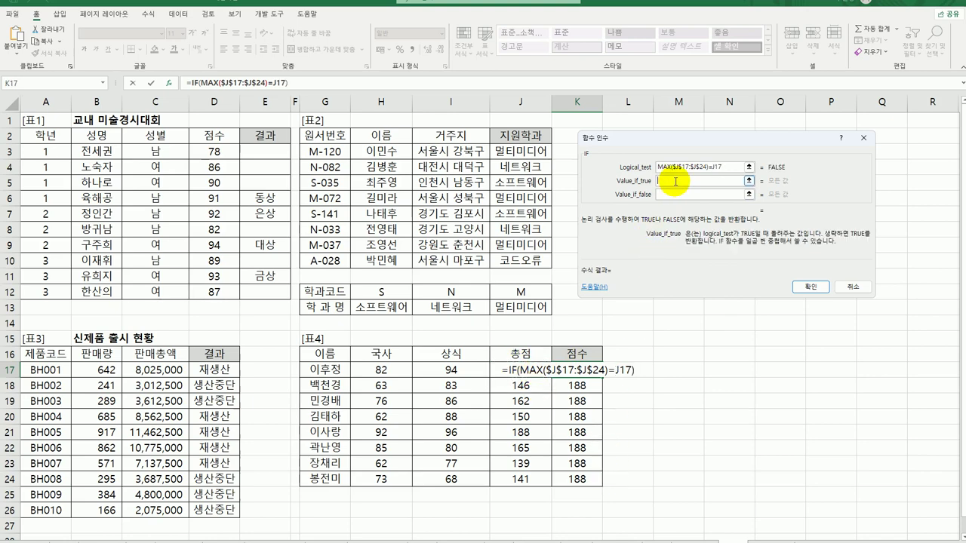
pyautogui.write('최')
pyautogui.write('고점ㅅ')
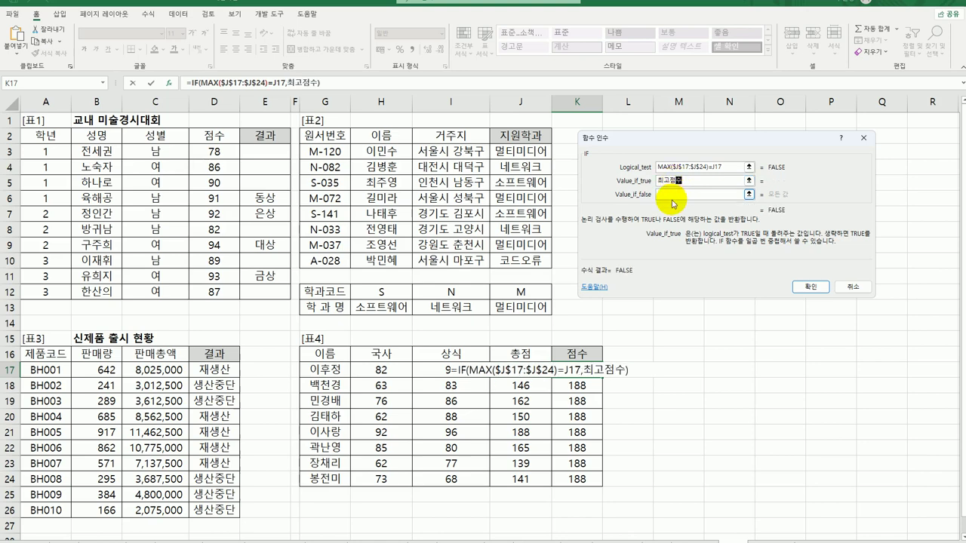
# Step: Copy the logical test MAX($J$17:$J$24)=J17 and reuse it in a second IF nested as the K17 formula's false value
pyautogui.click(729, 168)
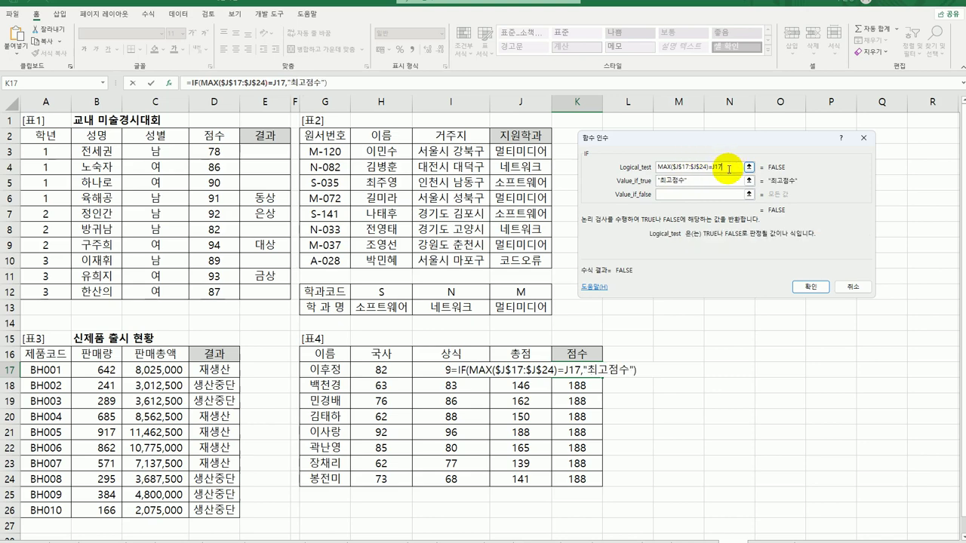
pyautogui.moveTo(730, 169); pyautogui.dragTo(625, 163)
pyautogui.hotkey('ctrl', 'c')
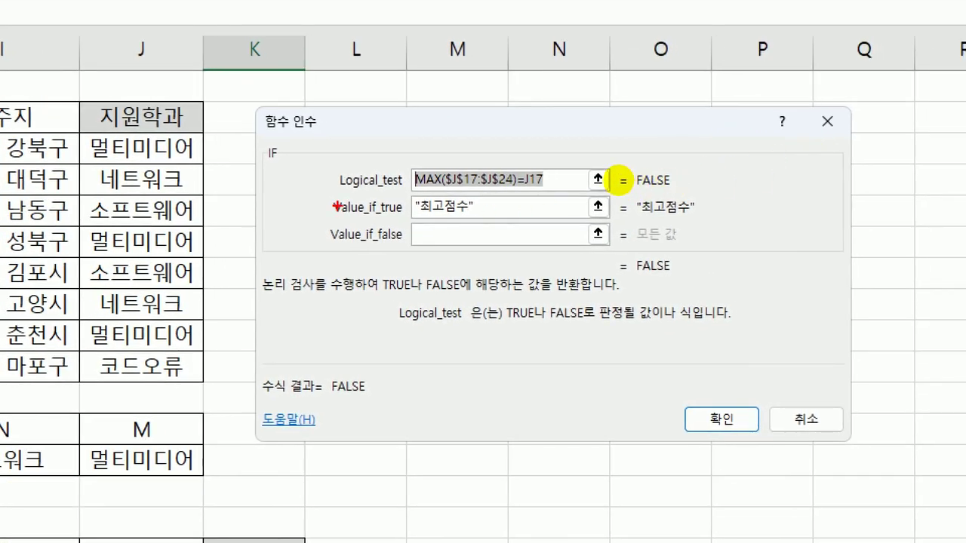
pyautogui.moveTo(413, 181); pyautogui.dragTo(436, 184)
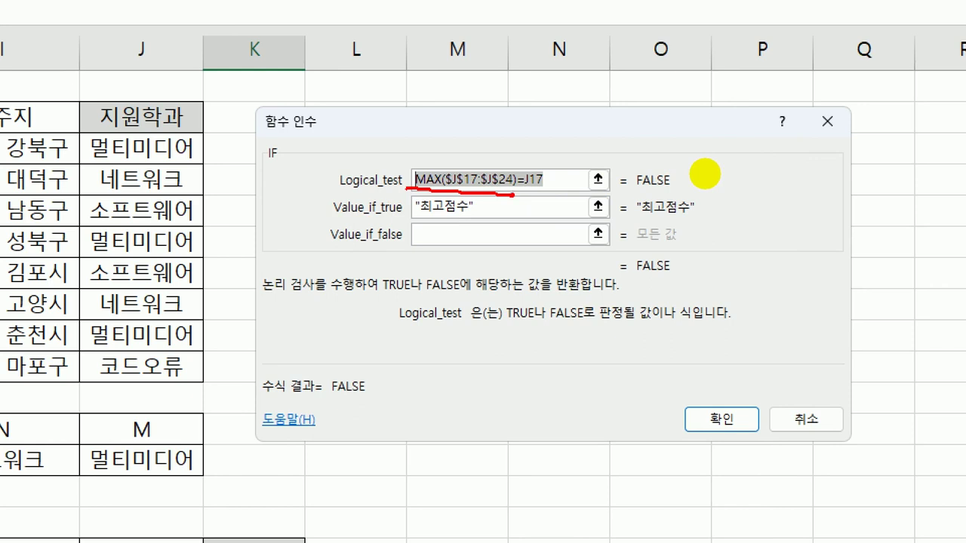
pyautogui.moveTo(528, 157); pyautogui.dragTo(549, 127)
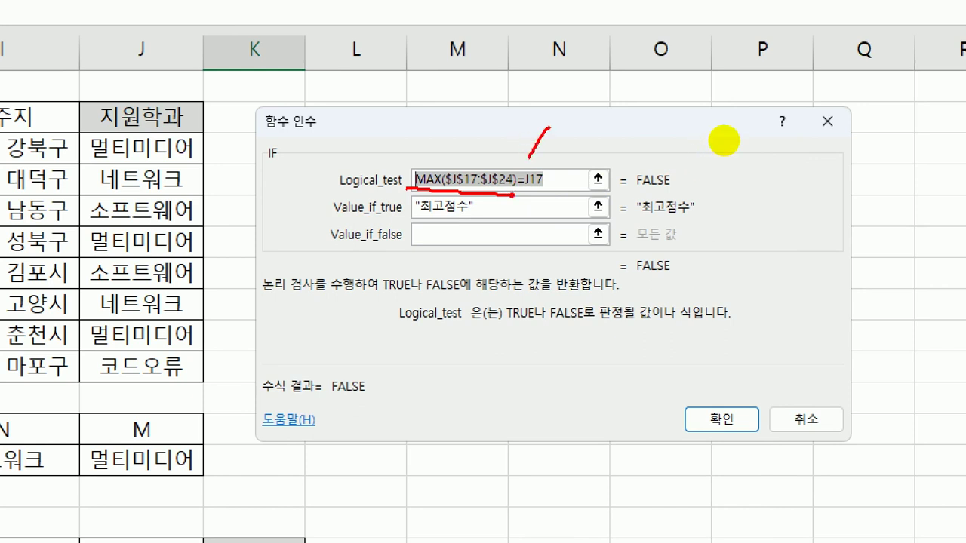
pyautogui.moveTo(417, 211)
pyautogui.mouseDown()
pyautogui.moveTo(468, 213)
pyautogui.moveTo(428, 251)
pyautogui.mouseUp()
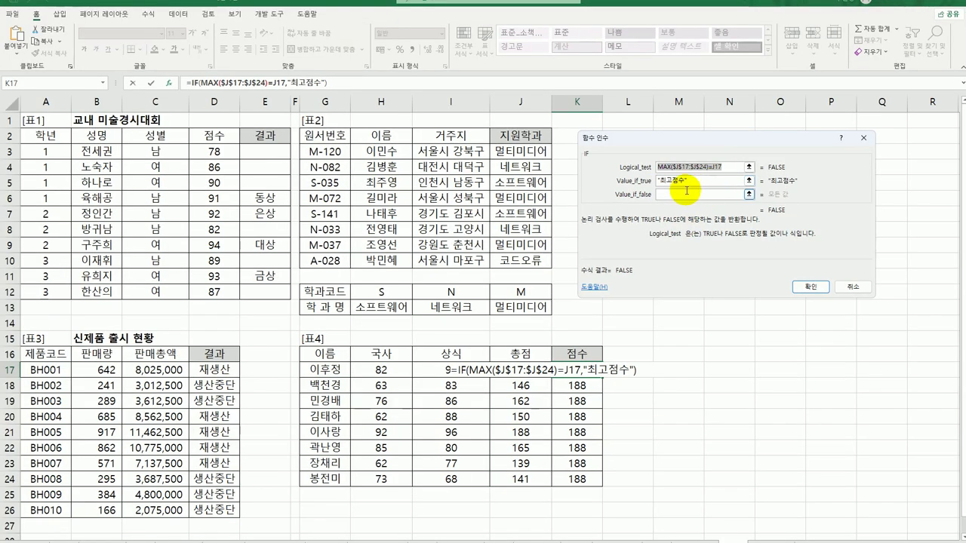
pyautogui.click(685, 193)
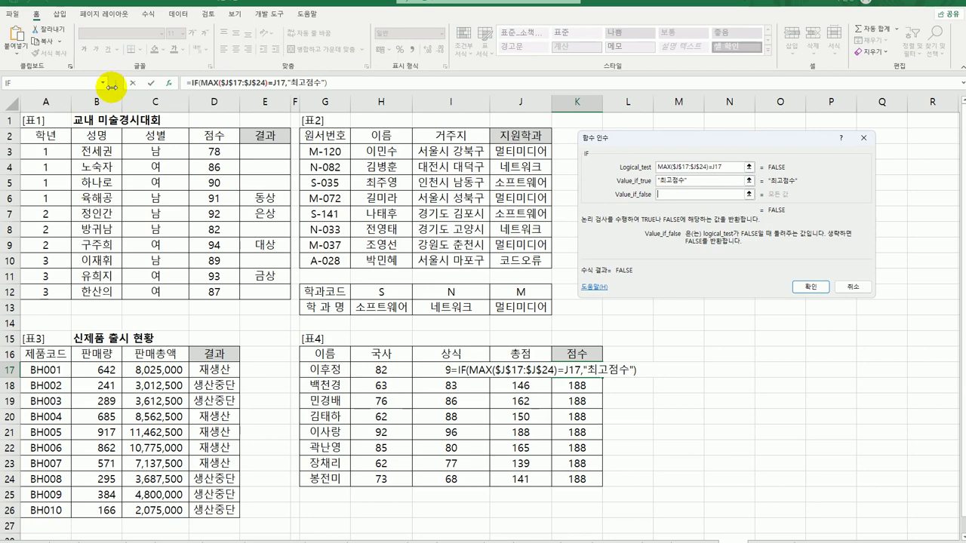
pyautogui.click(67, 84)
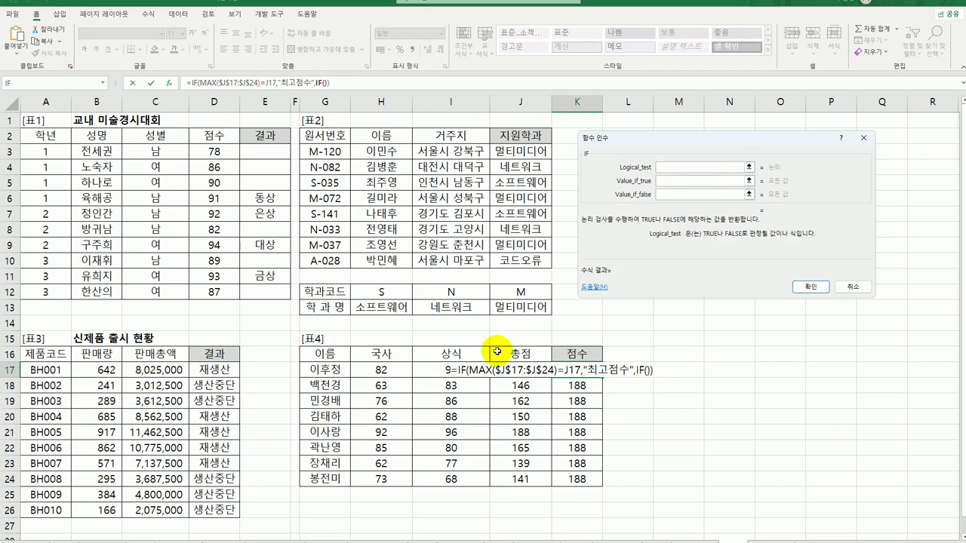
pyautogui.hotkey('ctrl', 'v')
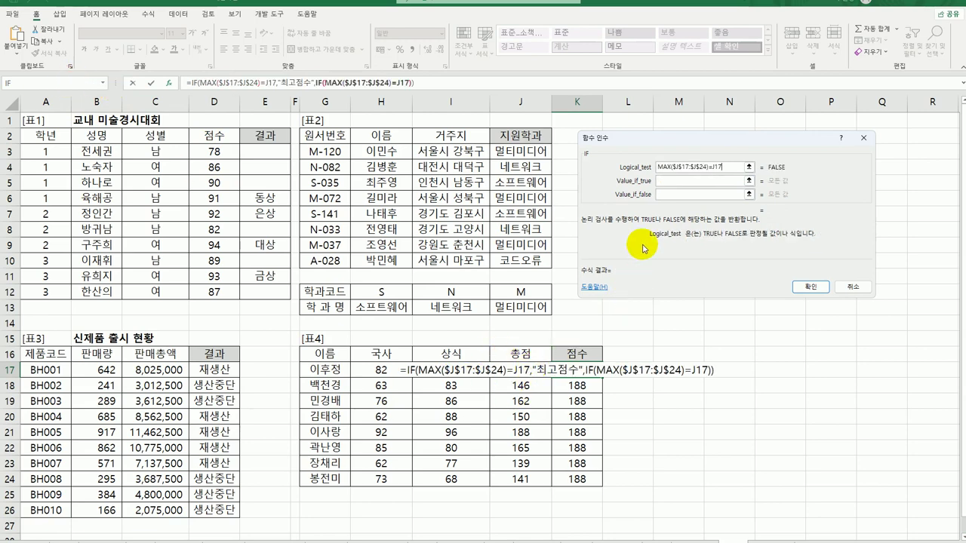
# Step: Change the nested IF's logical test to MIN($J$17:$J$24)=J17 and set its true result to "최저점수"
pyautogui.doubleClick(664, 168)
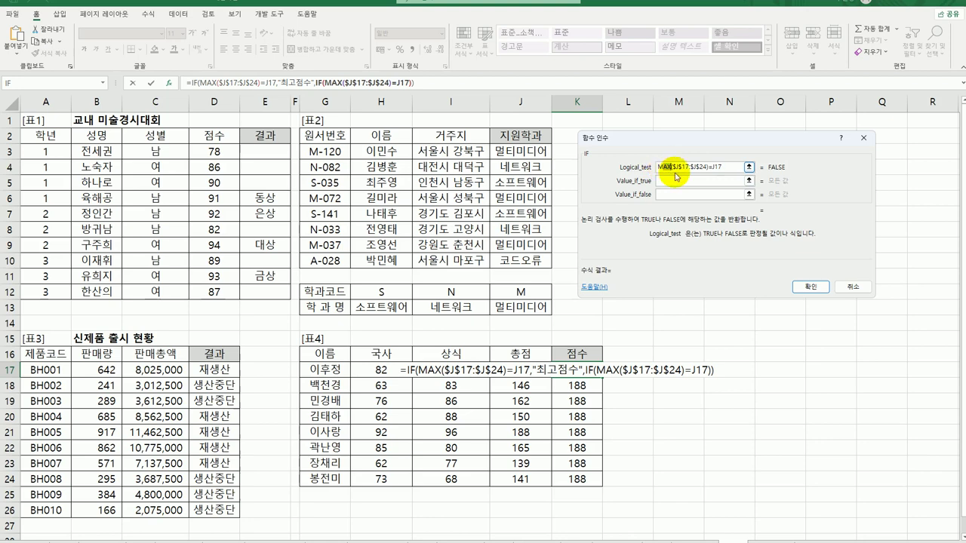
pyautogui.write('Mㅏ')
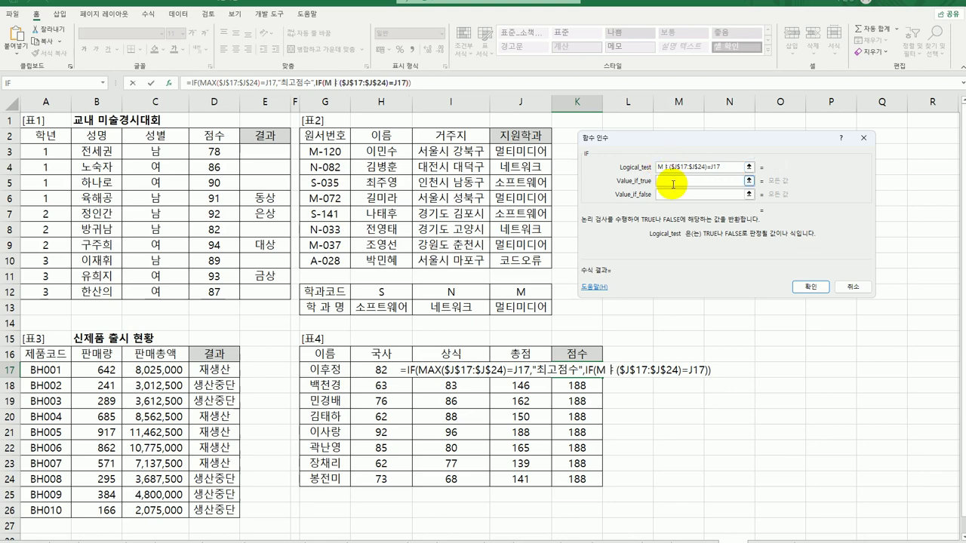
pyautogui.press('BackSpace')
pyautogui.write('in')
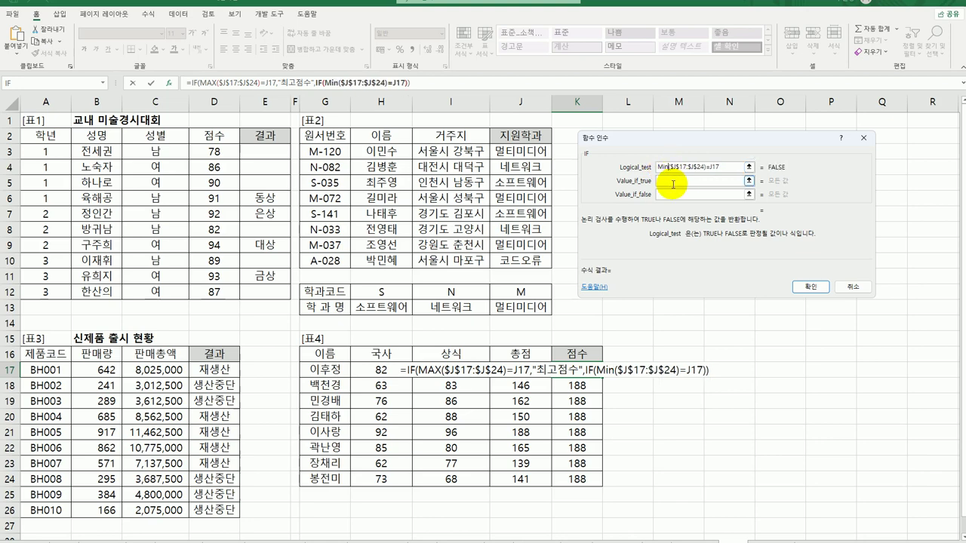
pyautogui.click(672, 181)
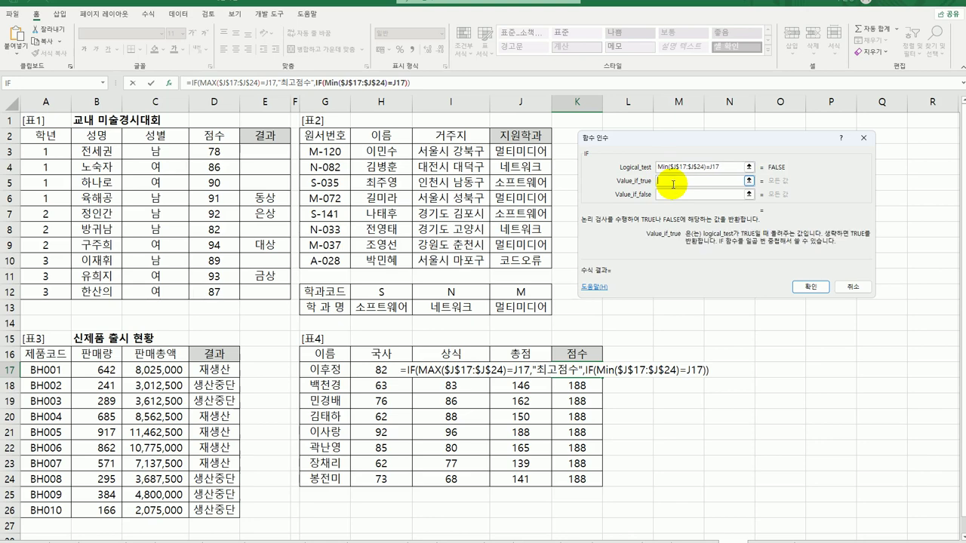
pyautogui.write('ㅊ저점수')
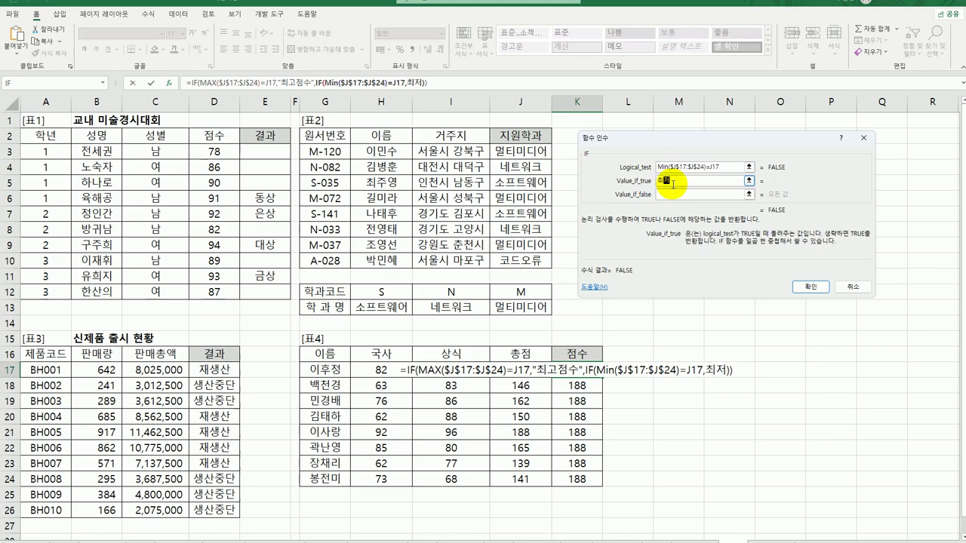
pyautogui.press('Tab')
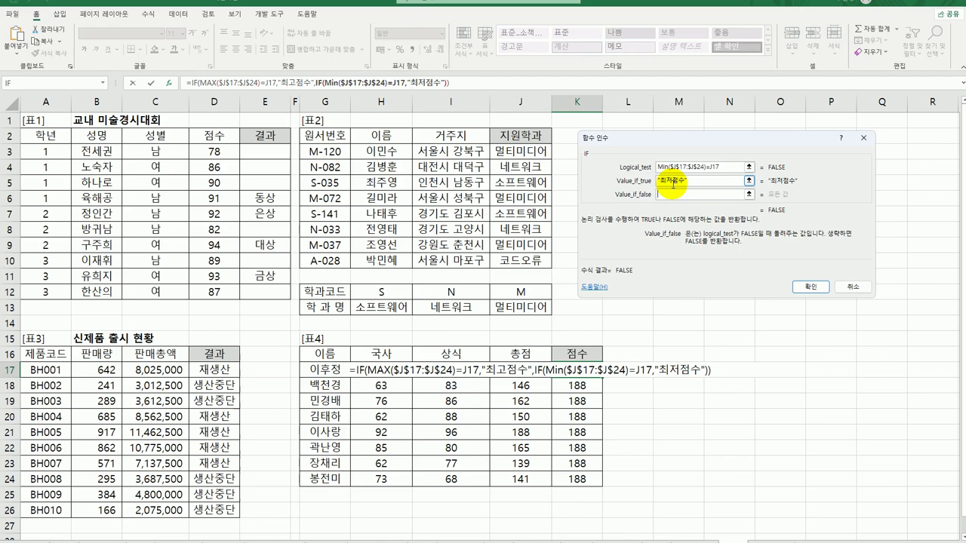
# Step: Set the nested IF's false result to an empty string "" and fill the K17 formula down to K24
pyautogui.write('""')
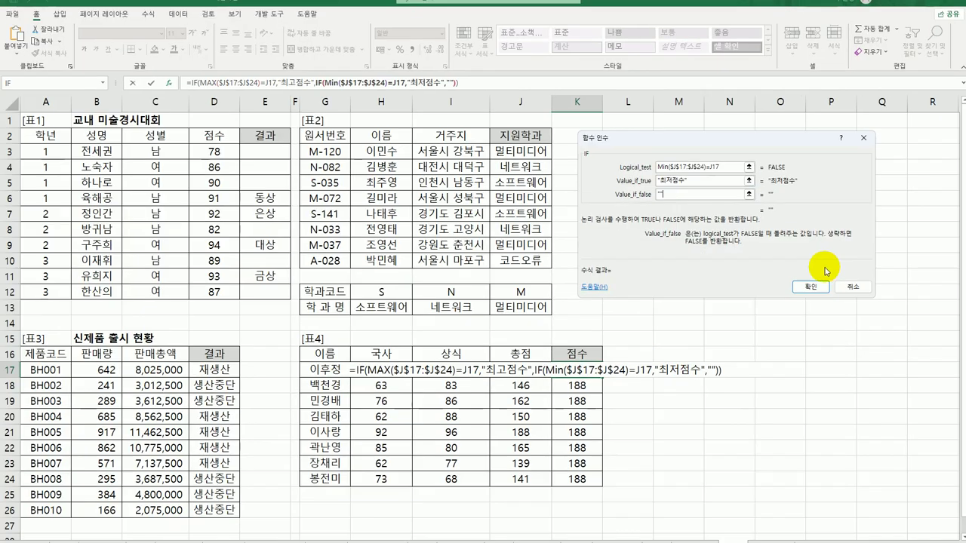
pyautogui.click(666, 364)
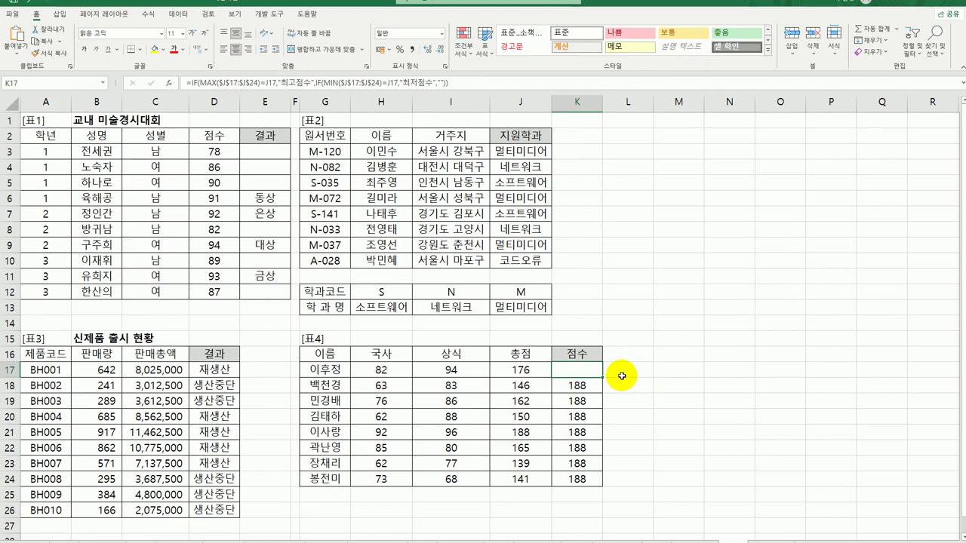
pyautogui.moveTo(602, 378); pyautogui.dragTo(586, 483)
pyautogui.click(658, 469)
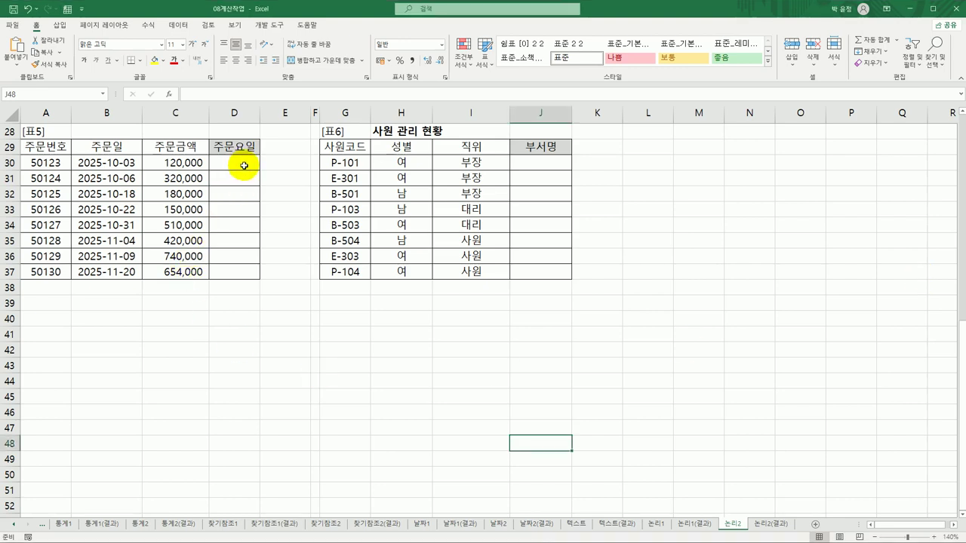
pyautogui.click(243, 165)
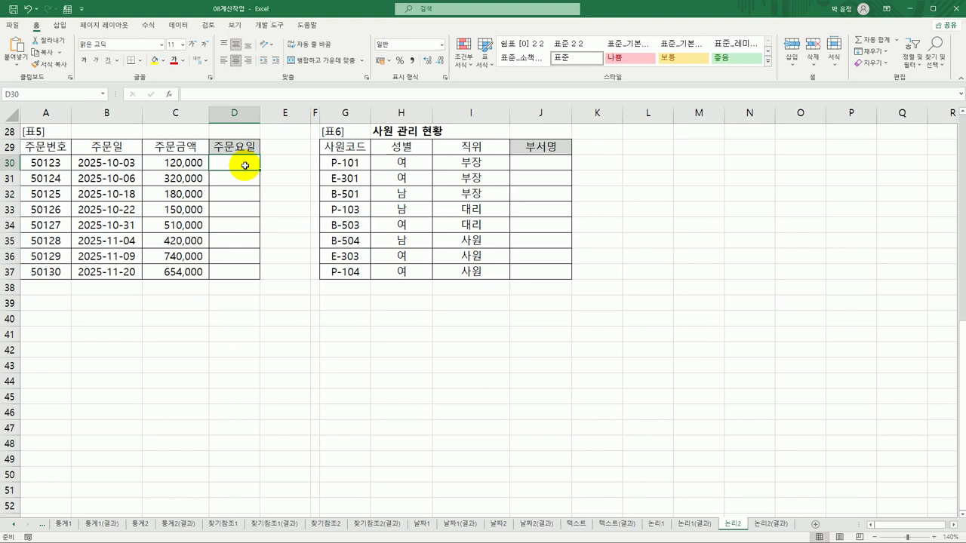
pyautogui.click(121, 158)
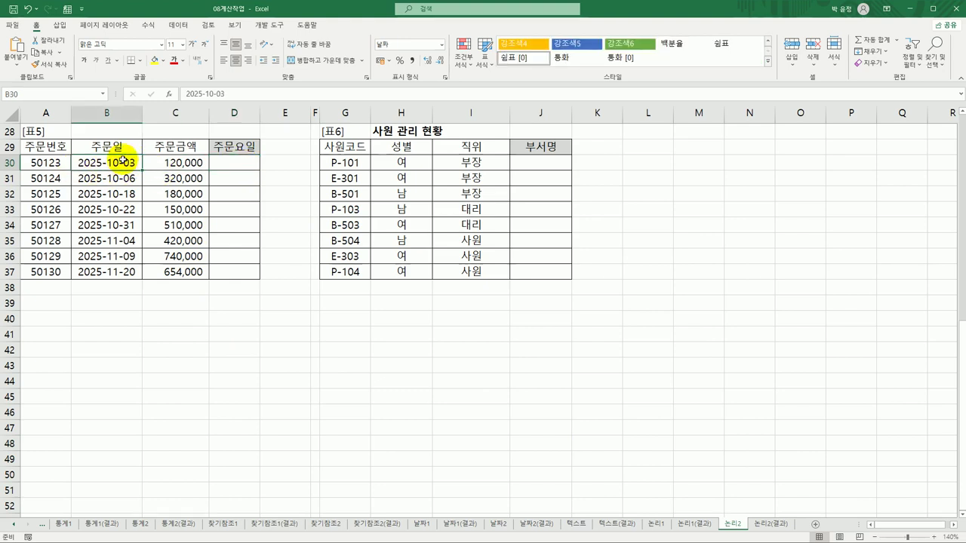
pyautogui.click(232, 162)
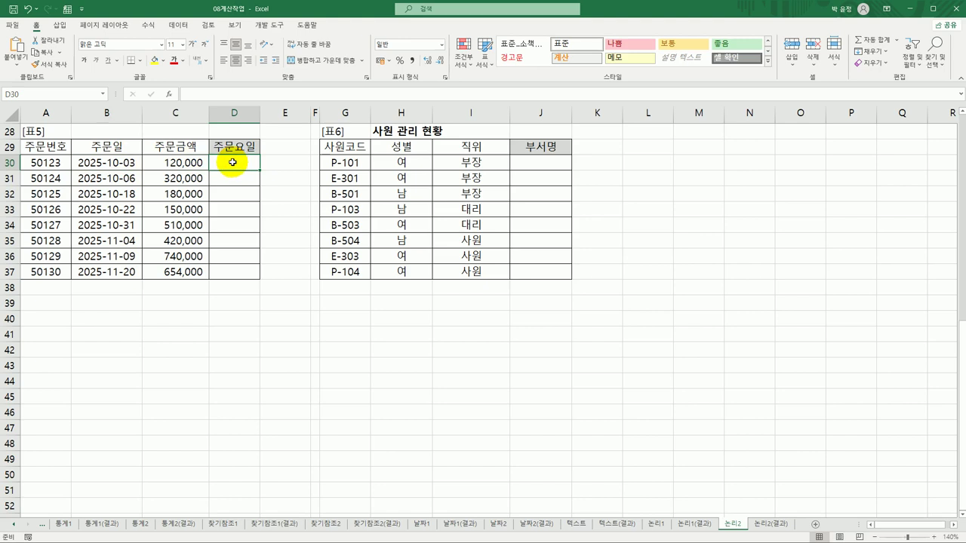
pyautogui.click(122, 162)
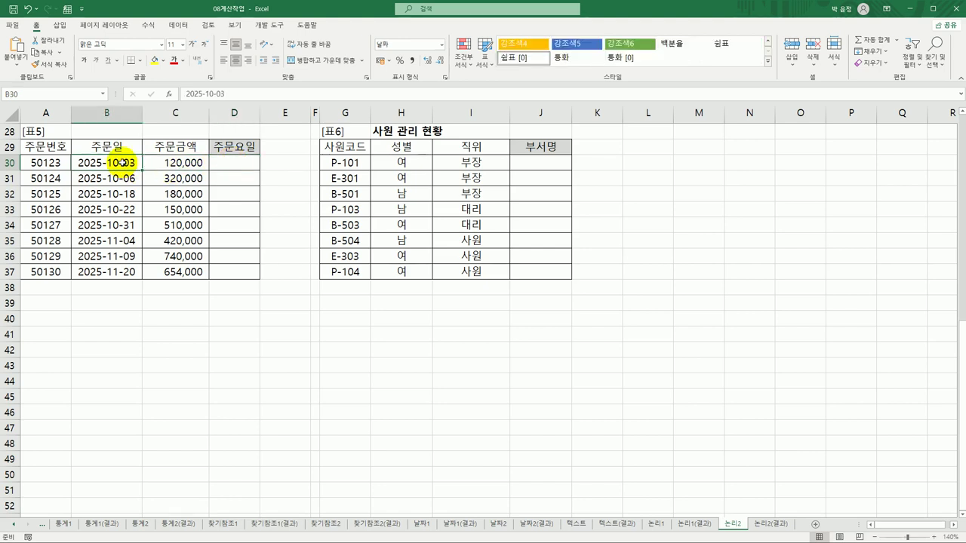
# Step: Enter =WEEKDAY(B30,2) in D30 of 표5's 주문요일 column and fill it down to D37
pyautogui.click(238, 160)
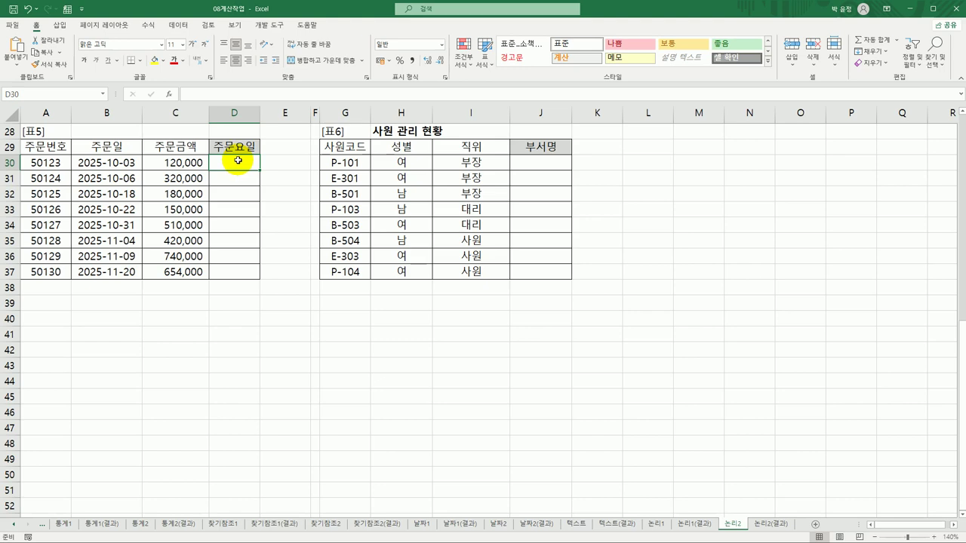
pyautogui.write('=')
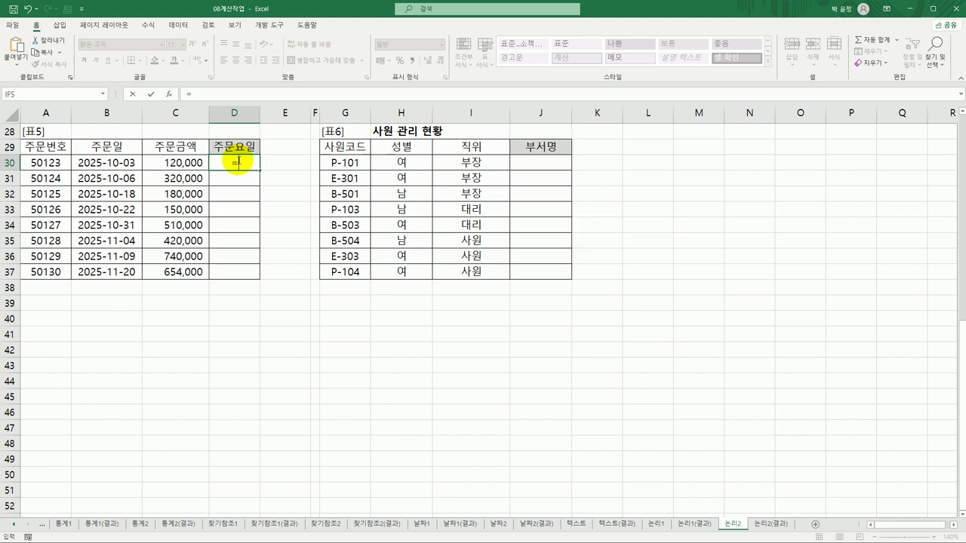
pyautogui.write('w')
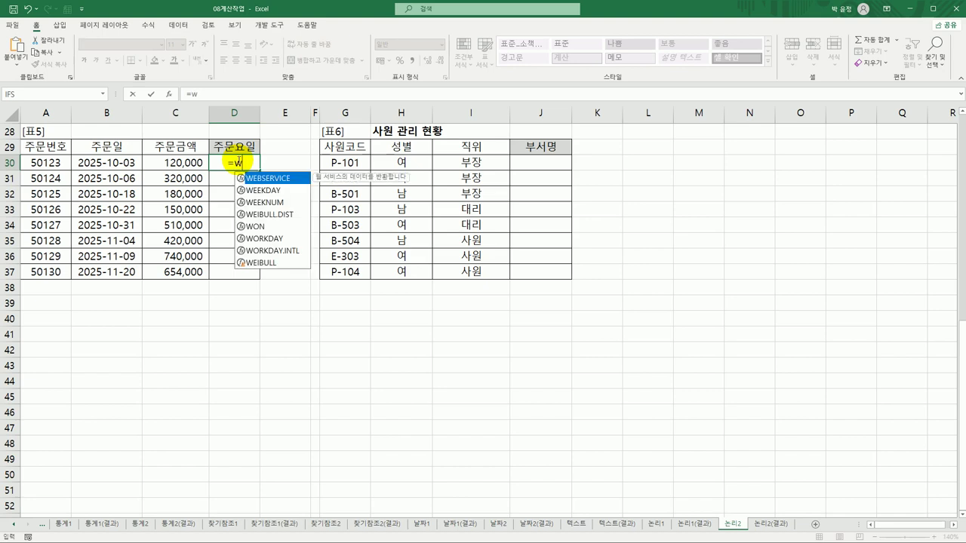
pyautogui.click(267, 193)
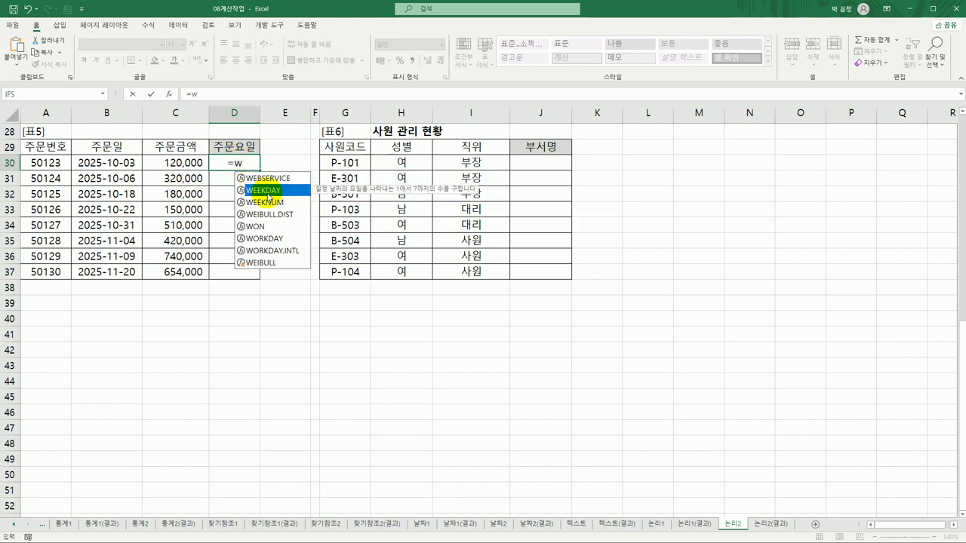
pyautogui.doubleClick(268, 192)
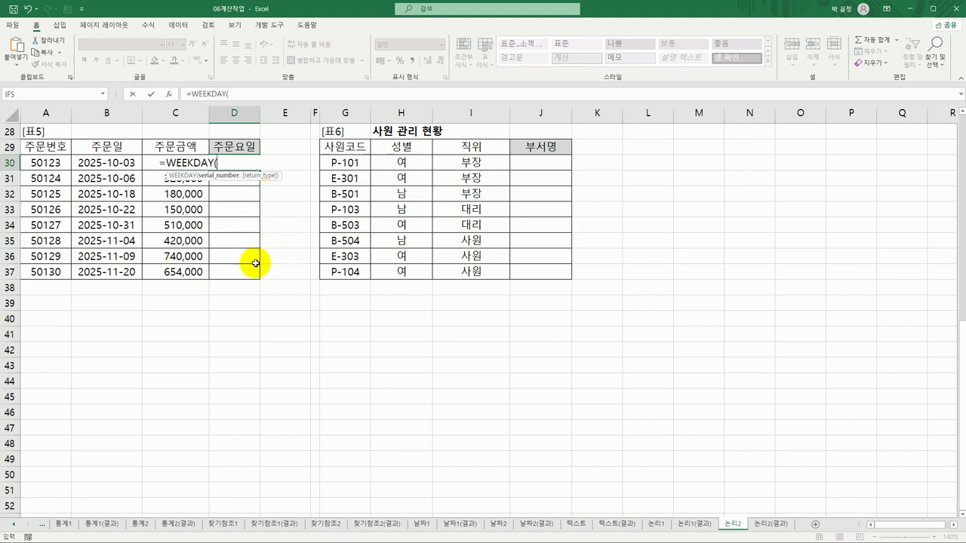
pyautogui.click(121, 163)
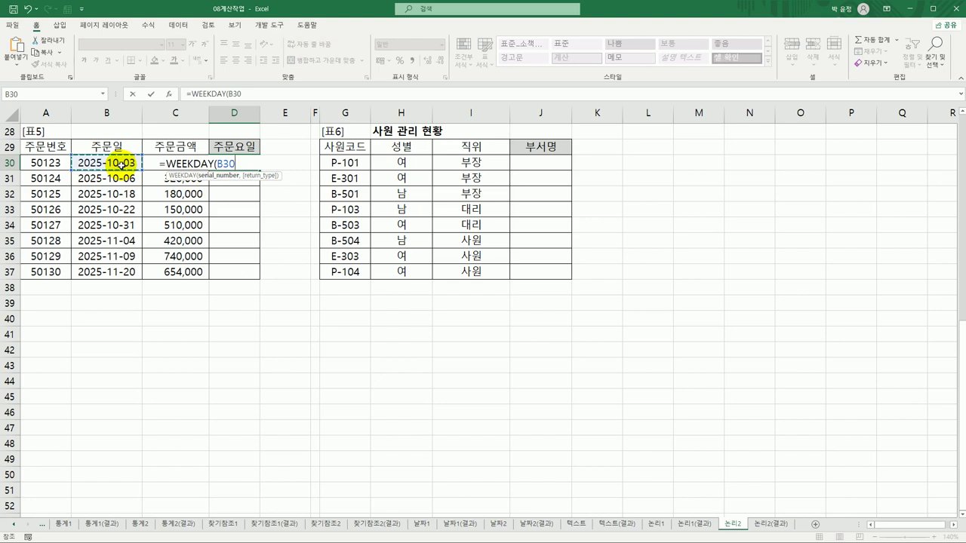
pyautogui.write(',')
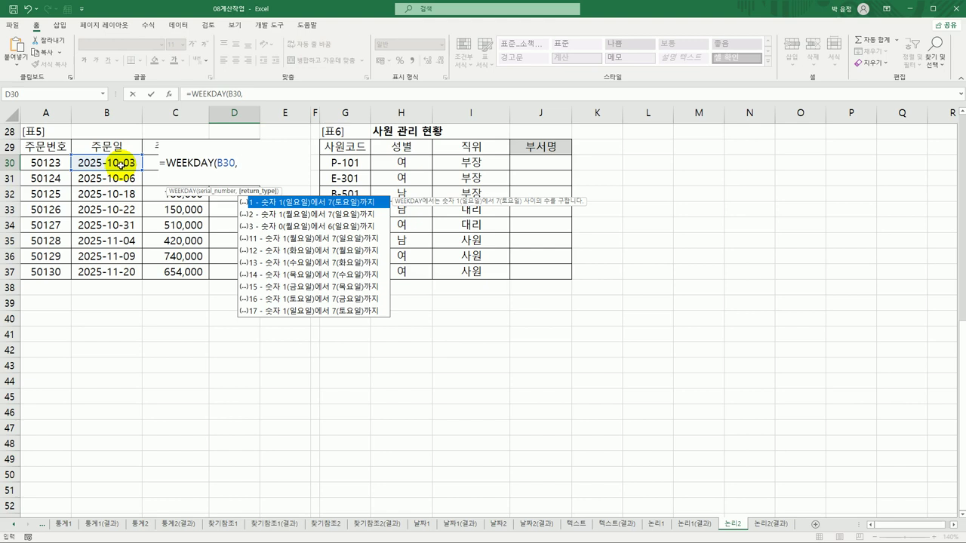
pyautogui.click(310, 216)
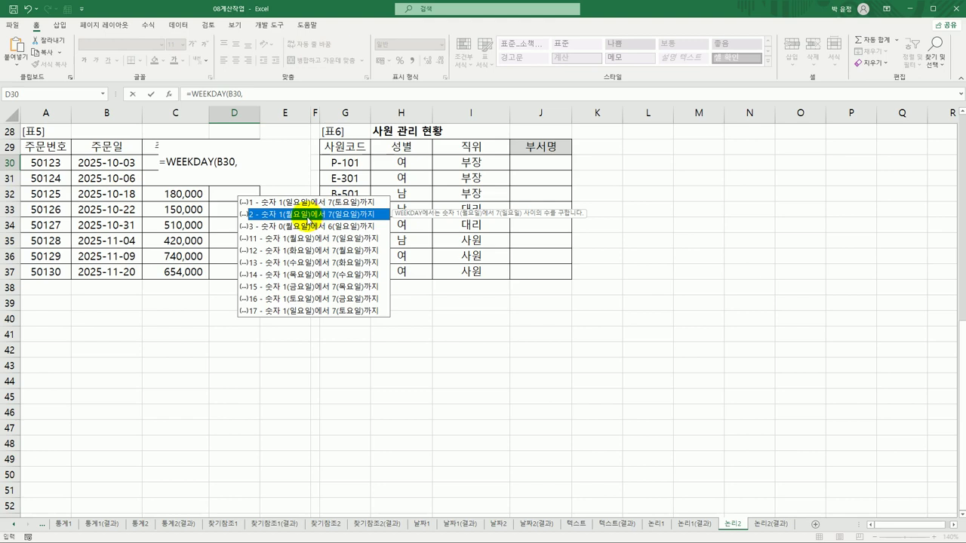
pyautogui.doubleClick(305, 216)
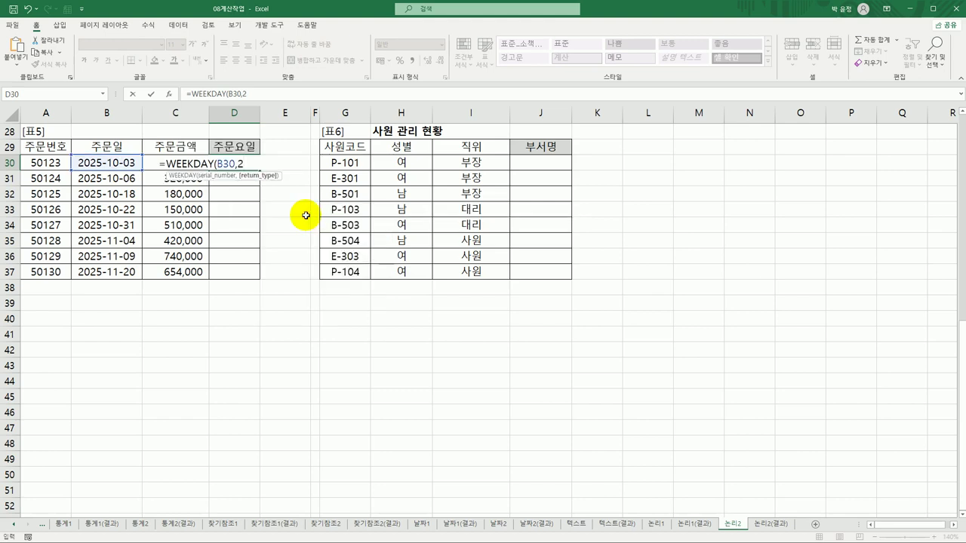
pyautogui.press('Return')
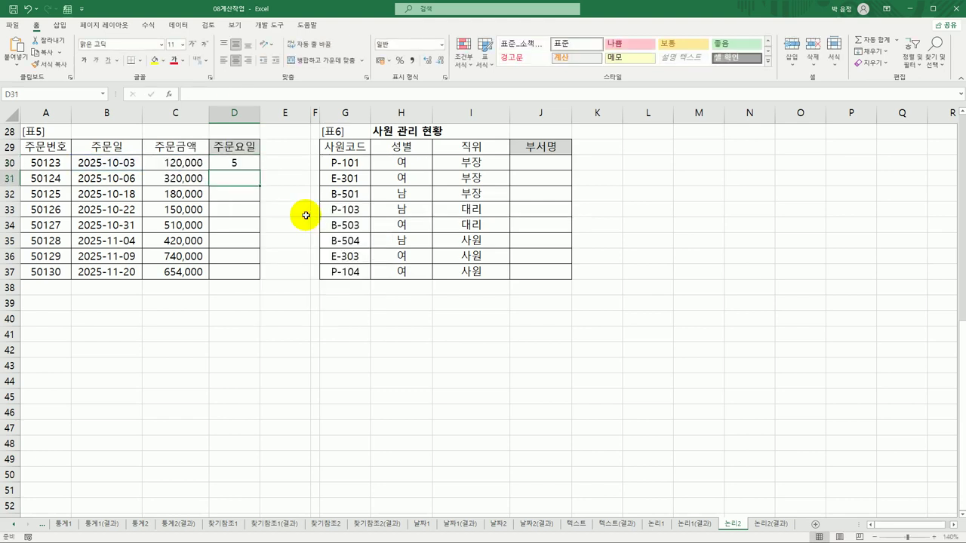
pyautogui.click(253, 163)
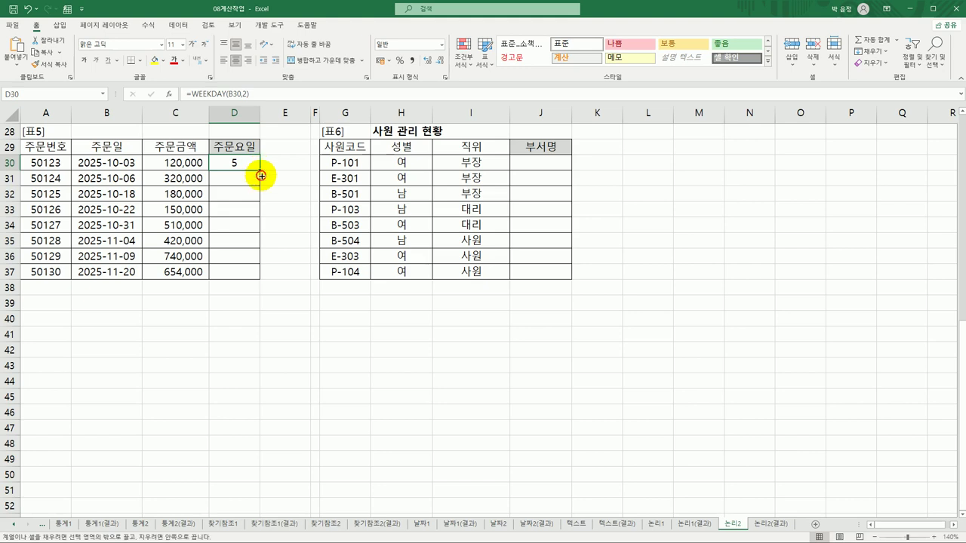
pyautogui.moveTo(260, 171); pyautogui.dragTo(262, 279)
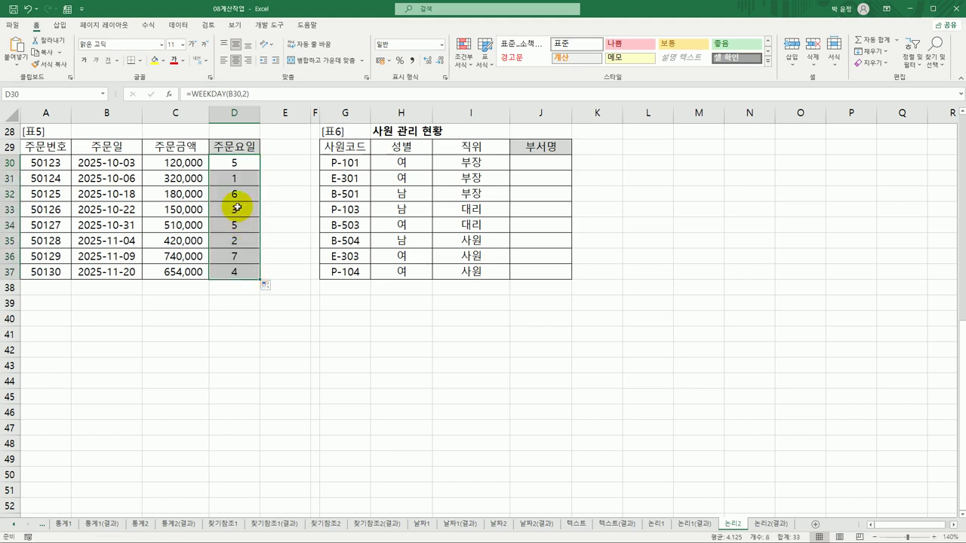
# Step: Examine the weekday numbers in 표5's 주문요일 column, D30:D37
pyautogui.click(238, 179)
pyautogui.click(235, 236)
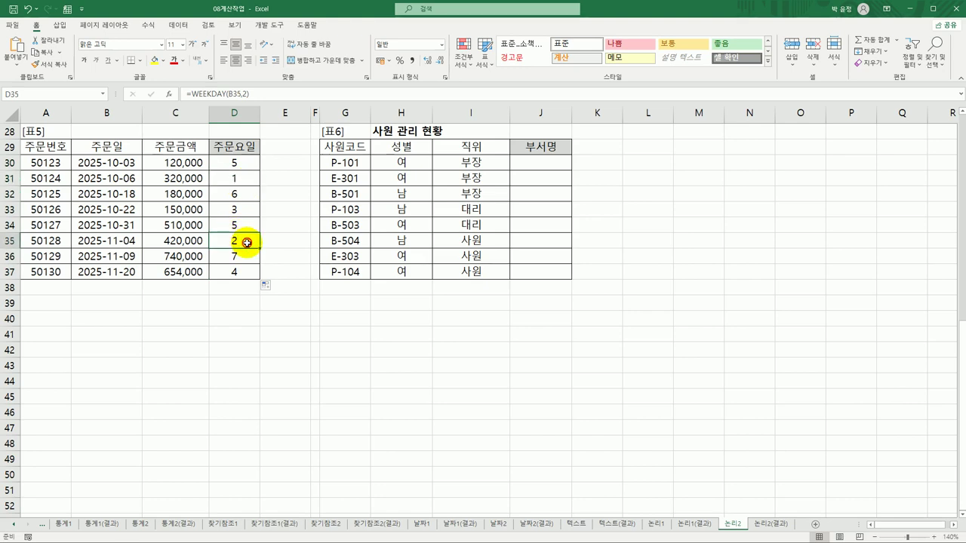
pyautogui.click(243, 212)
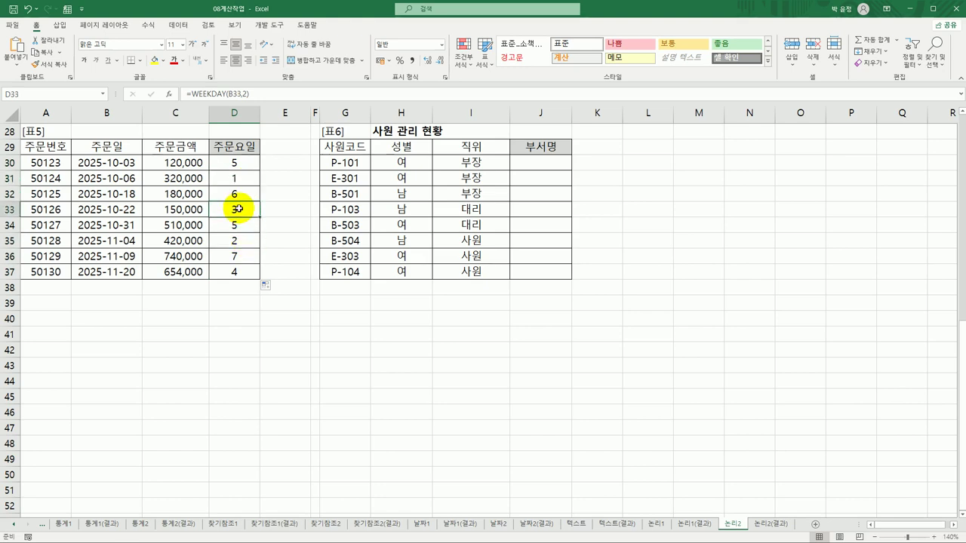
pyautogui.click(237, 272)
pyautogui.click(242, 161)
pyautogui.click(243, 194)
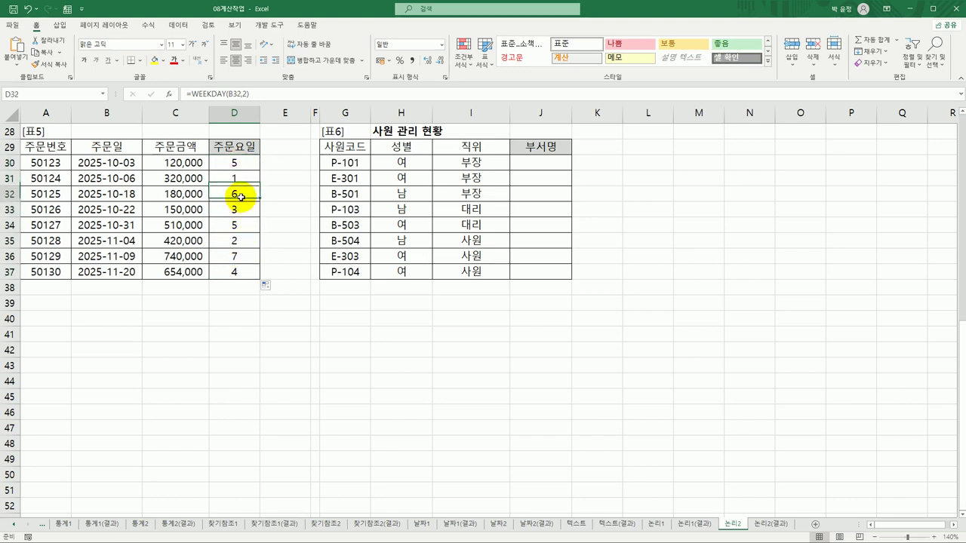
pyautogui.click(236, 259)
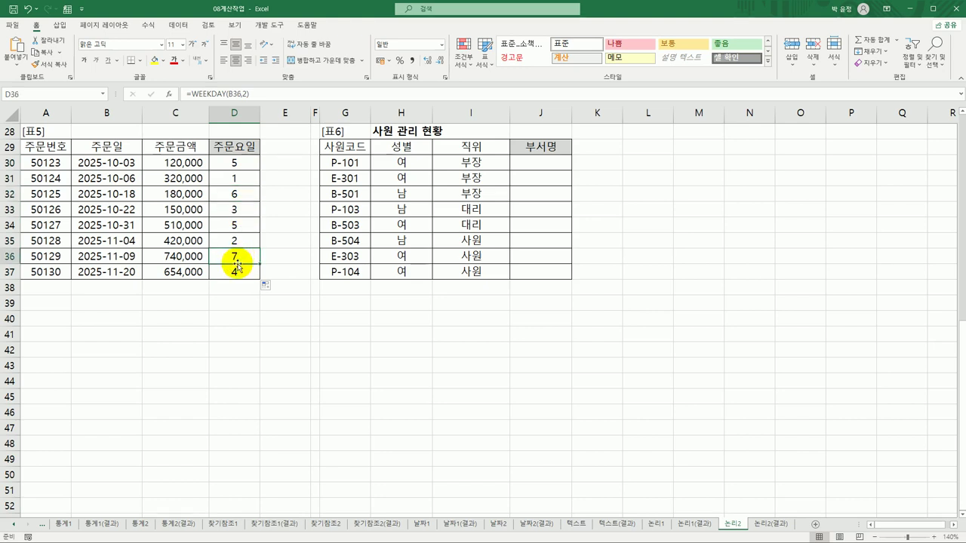
# Step: Wrap D30's WEEKDAY(B30,2) in a SWITCH function as its expression and open the function's arguments
pyautogui.click(240, 164)
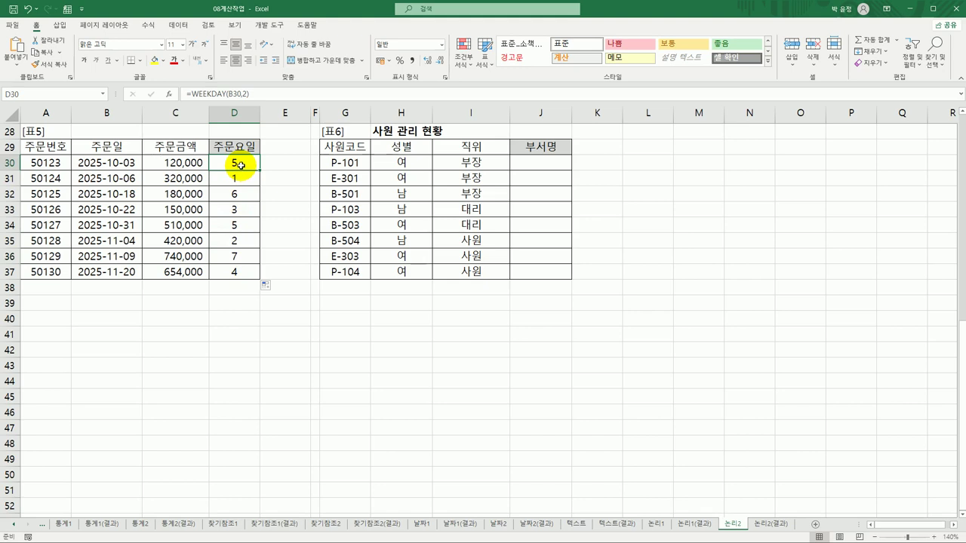
pyautogui.doubleClick(241, 164)
pyautogui.click(166, 162)
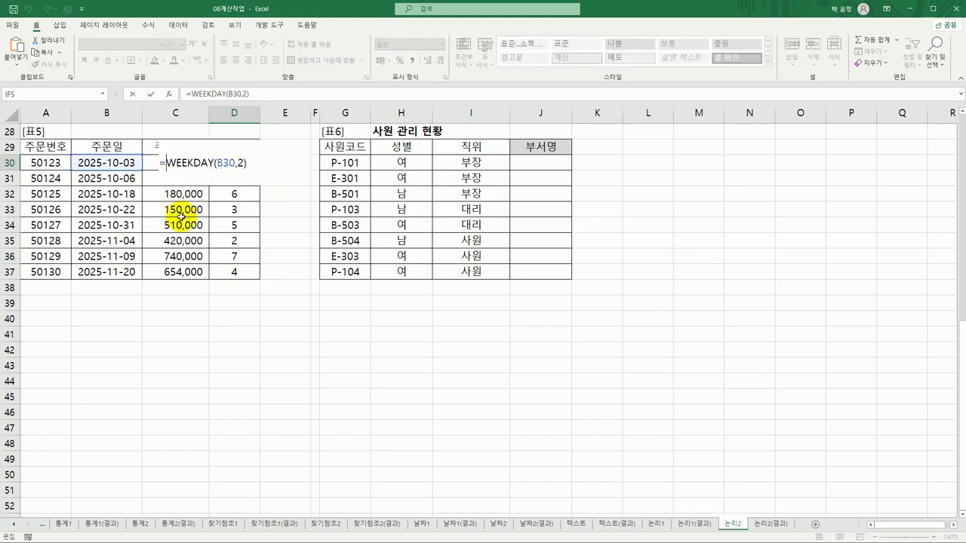
pyautogui.write('sw')
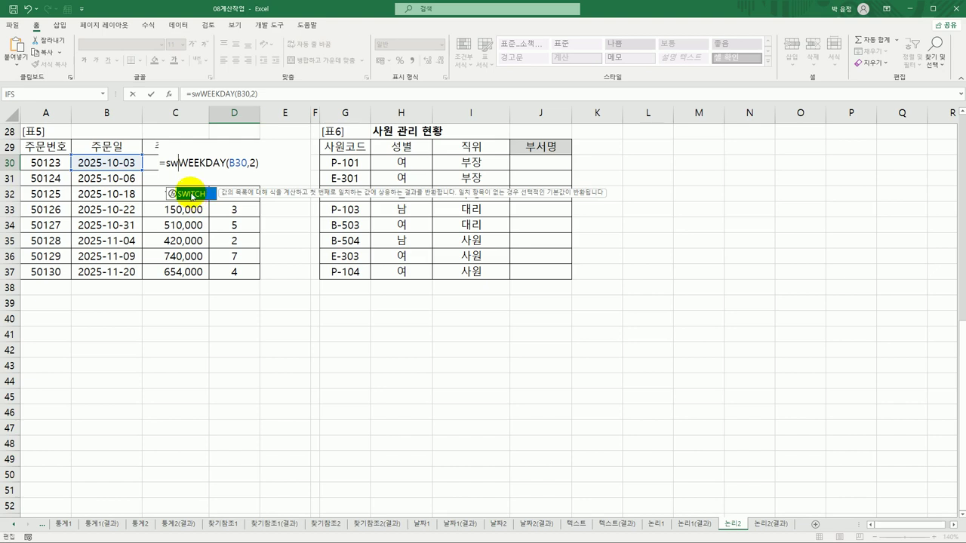
pyautogui.doubleClick(192, 196)
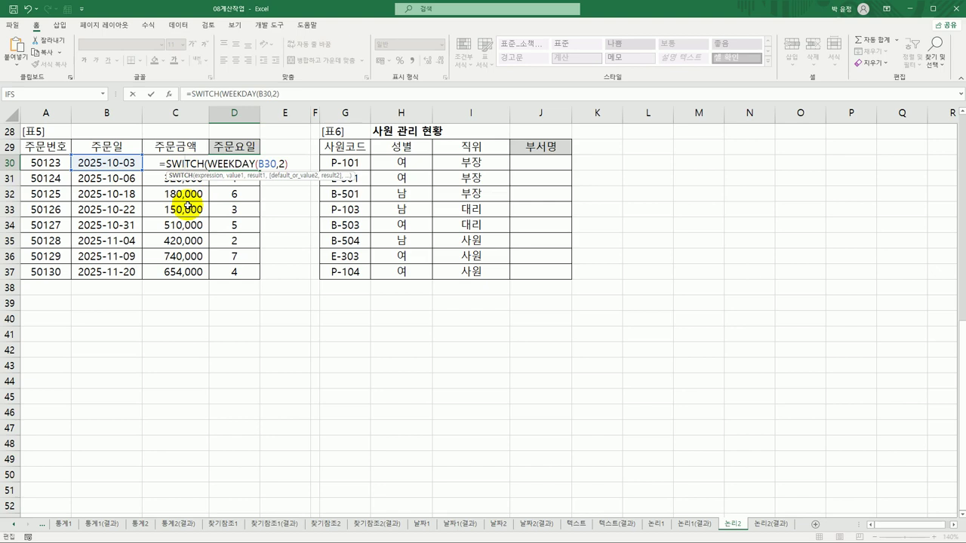
pyautogui.click(169, 94)
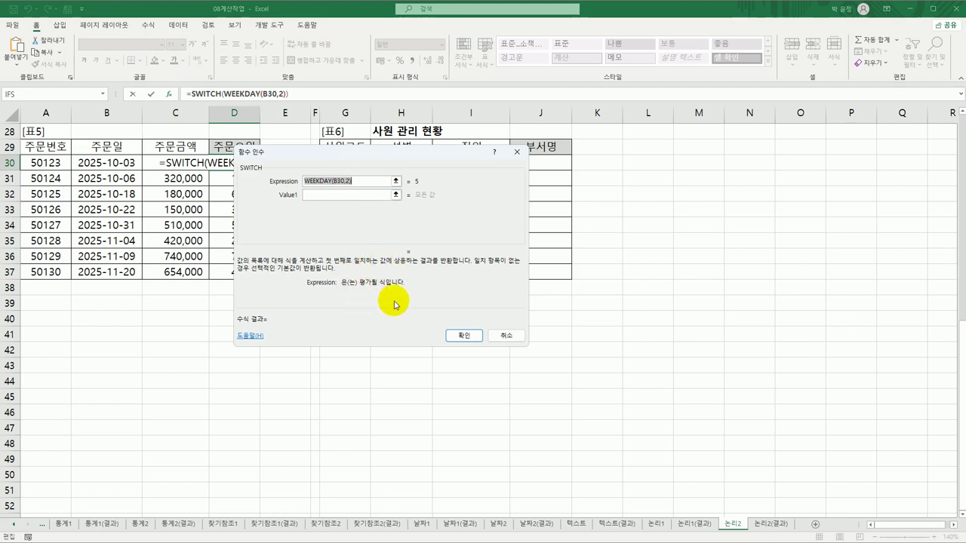
# Step: Set the SWITCH function's first two value-result pairs to 1 with "월" and 2 with "화"
pyautogui.click(344, 196)
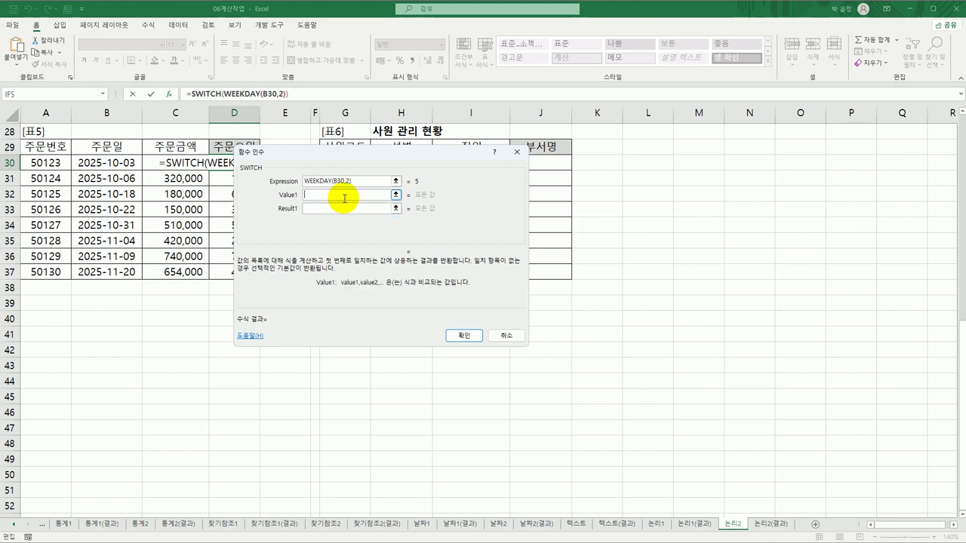
pyautogui.write('1')
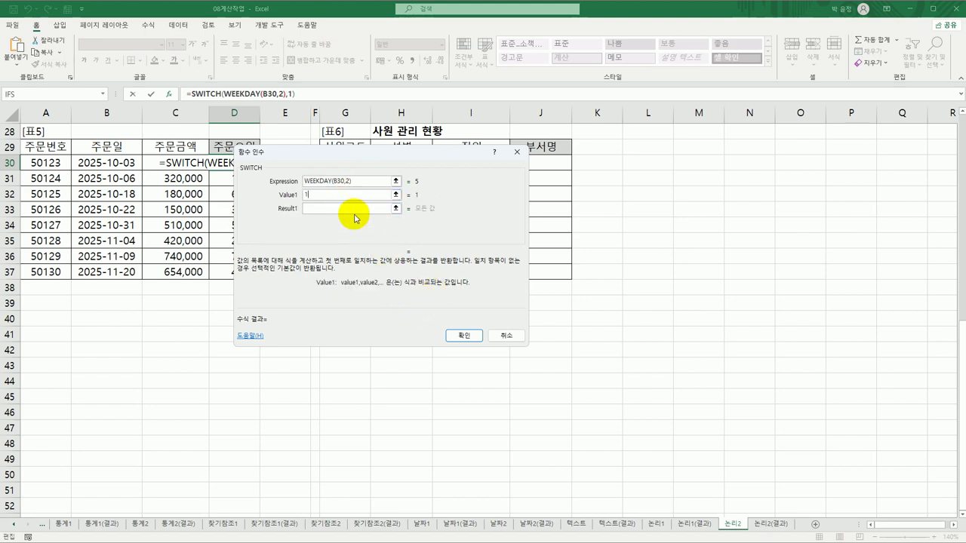
pyautogui.click(345, 208)
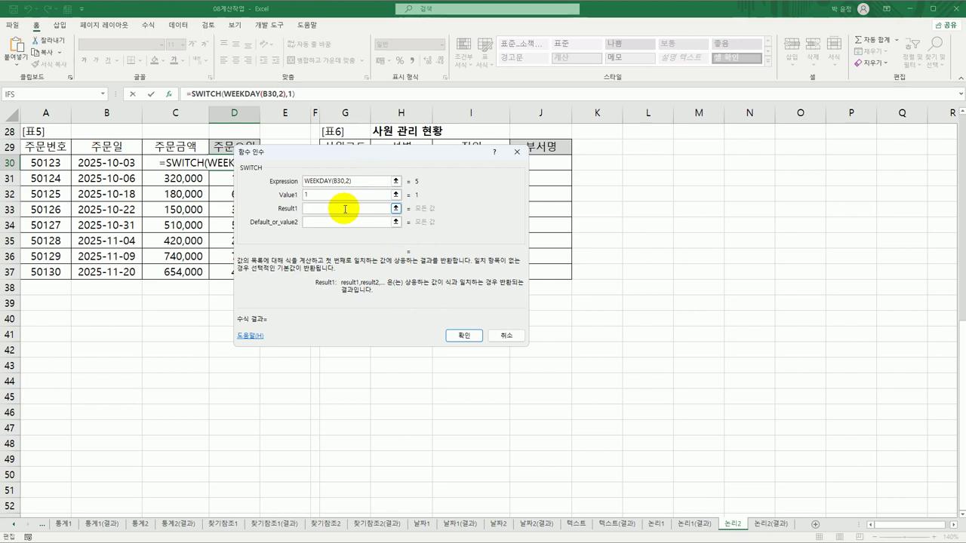
pyautogui.write('월')
pyautogui.press('Tab')
pyautogui.write('2')
pyautogui.press('Tab')
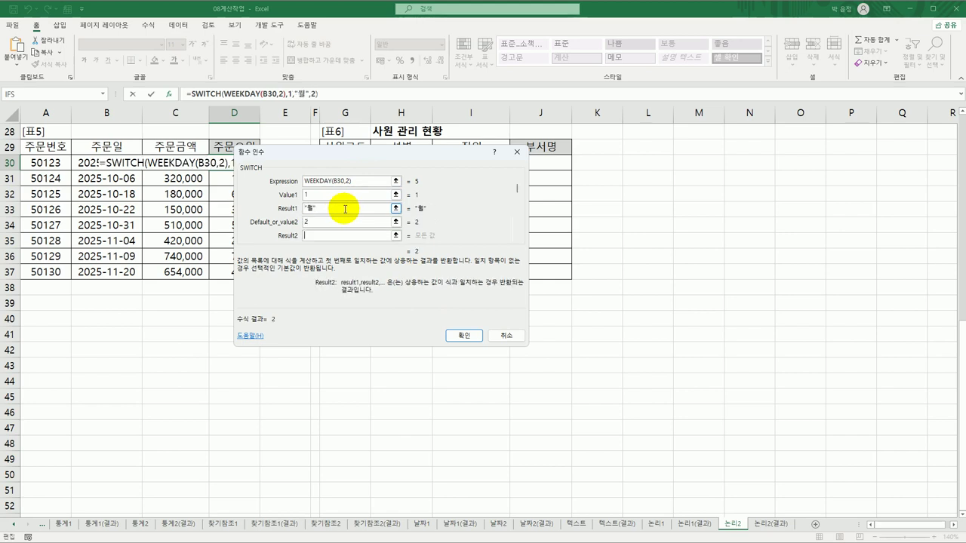
pyautogui.write('화')
# Step: Add the SWITCH value-result pairs 3 with "수" and 4 with "목"
pyautogui.press('Tab')
pyautogui.write('3')
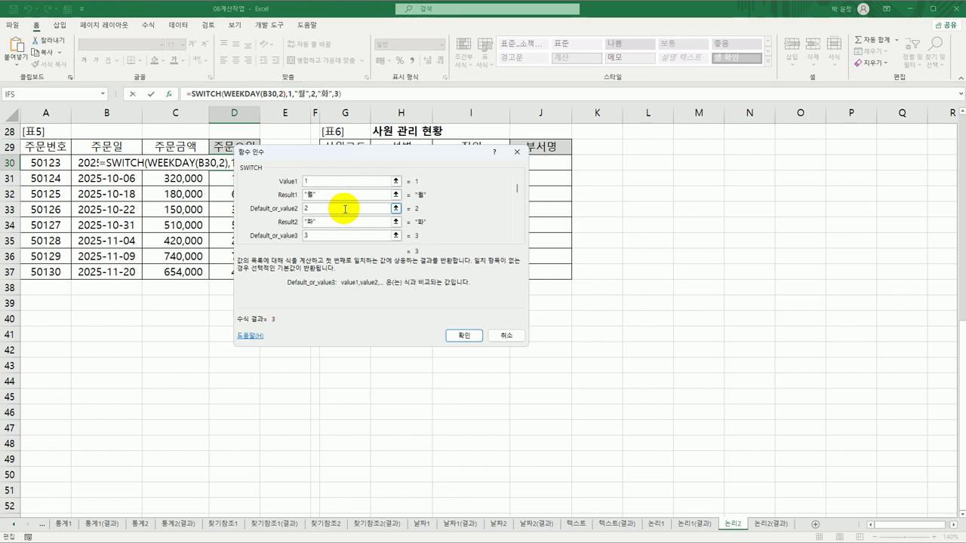
pyautogui.press('Tab')
pyautogui.write('수')
pyautogui.press('Tab')
pyautogui.write('4')
pyautogui.press('Tab')
pyautogui.write('목')
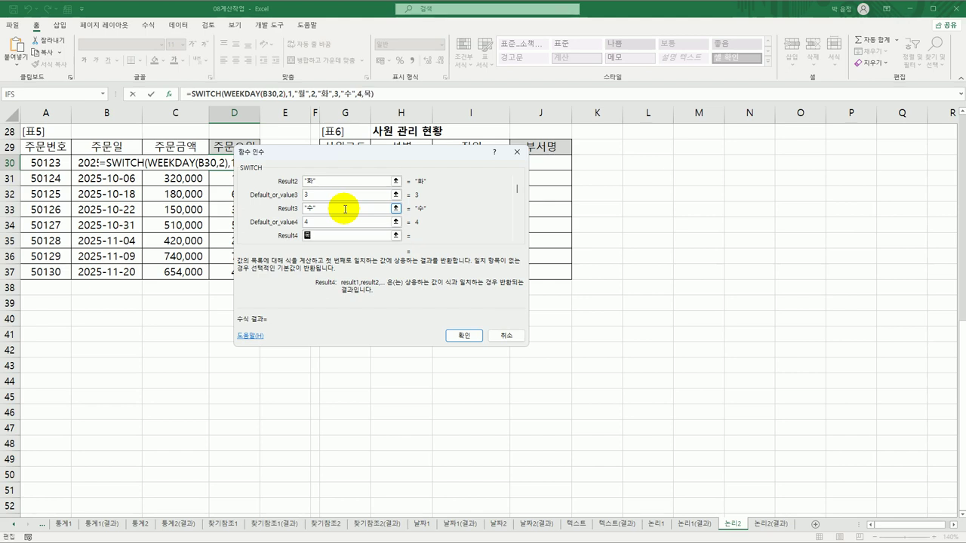
# Step: Add the SWITCH value-result pairs 5 with "금" and 6 with "토"
pyautogui.press('Tab')
pyautogui.write('5')
pyautogui.press('Tab')
pyautogui.write('금')
pyautogui.press('Tab')
pyautogui.write('6')
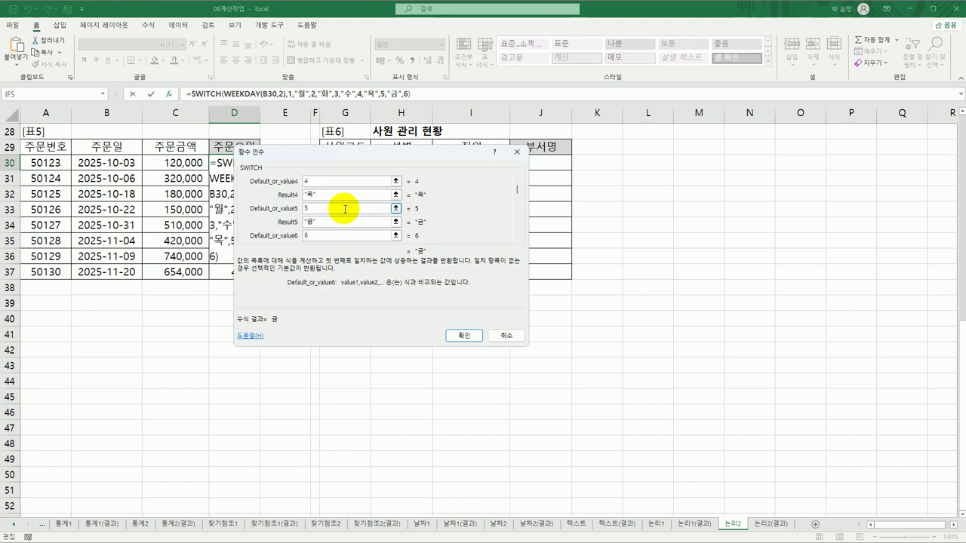
pyautogui.press('Tab')
pyautogui.write('토')
# Step: Add the last SWITCH pair, 7 with "일", and fill the D30 formula down to D37
pyautogui.press('Tab')
pyautogui.write('7')
pyautogui.press('Tab')
pyautogui.write('일')
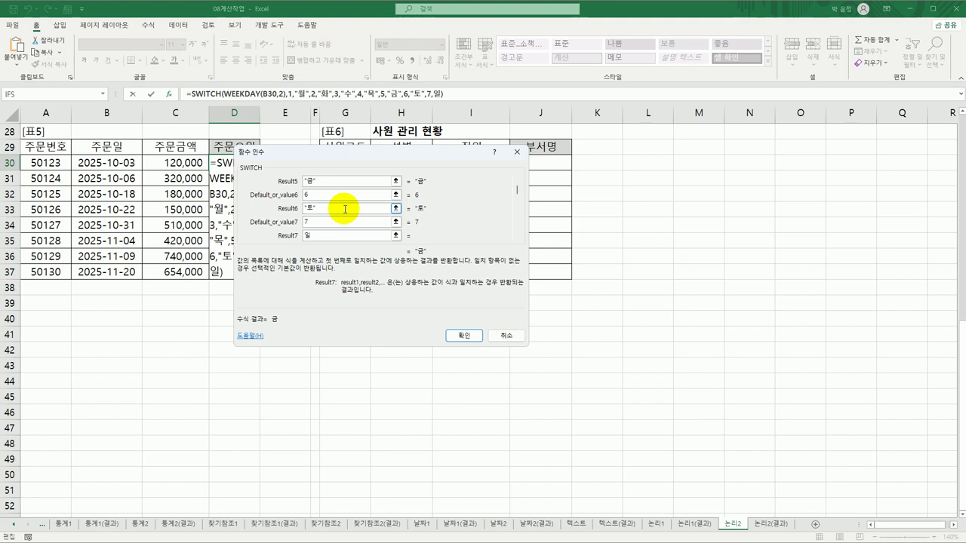
pyautogui.click(470, 335)
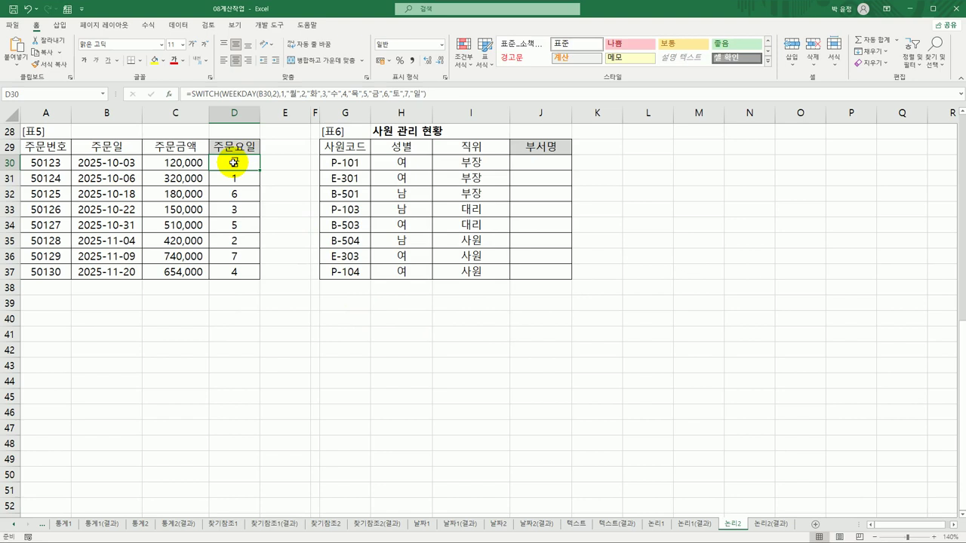
pyautogui.moveTo(259, 170); pyautogui.dragTo(258, 170)
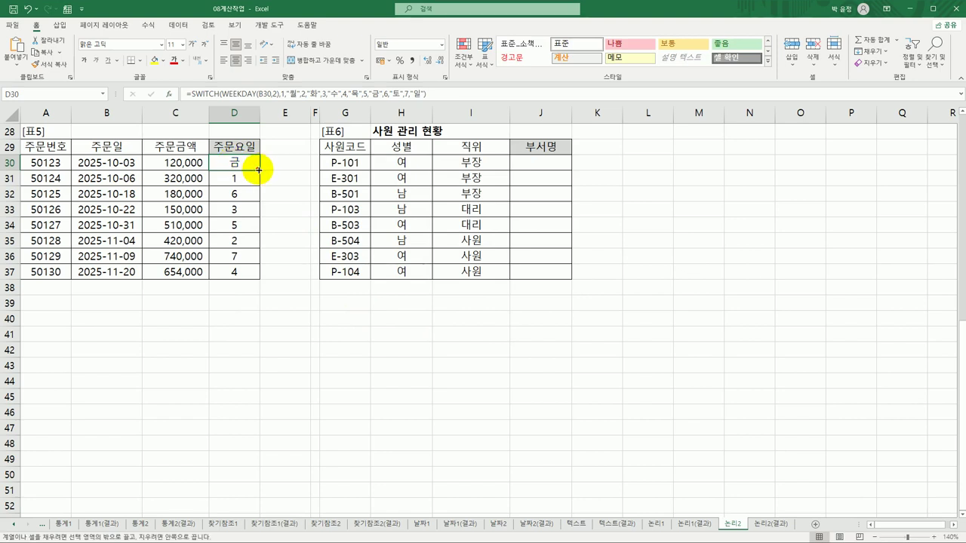
pyautogui.doubleClick(259, 170)
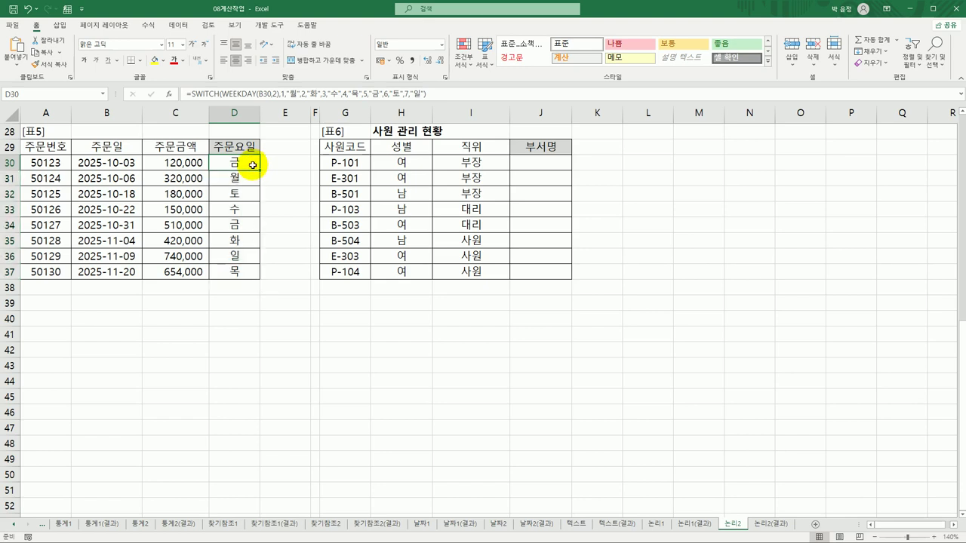
pyautogui.doubleClick(253, 165)
pyautogui.click(387, 162)
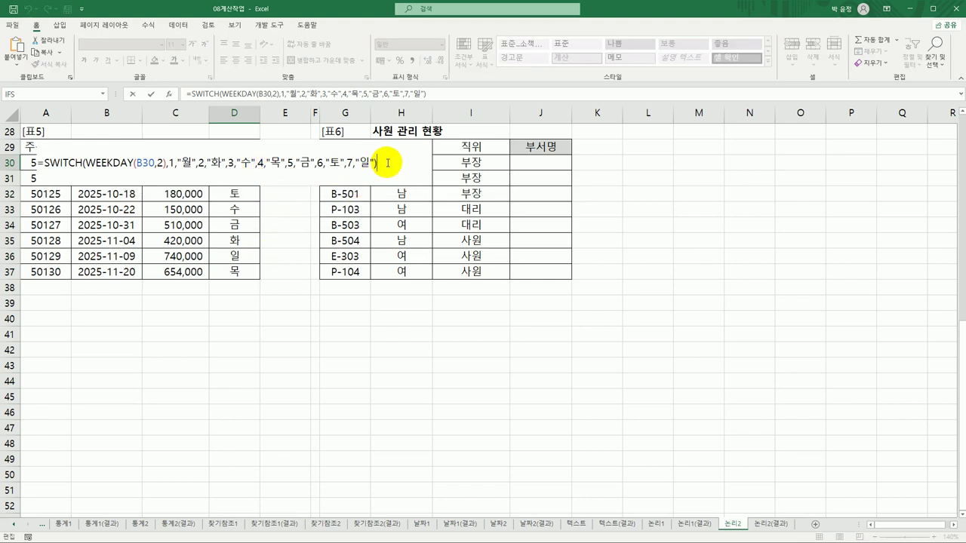
pyautogui.press('Escape')
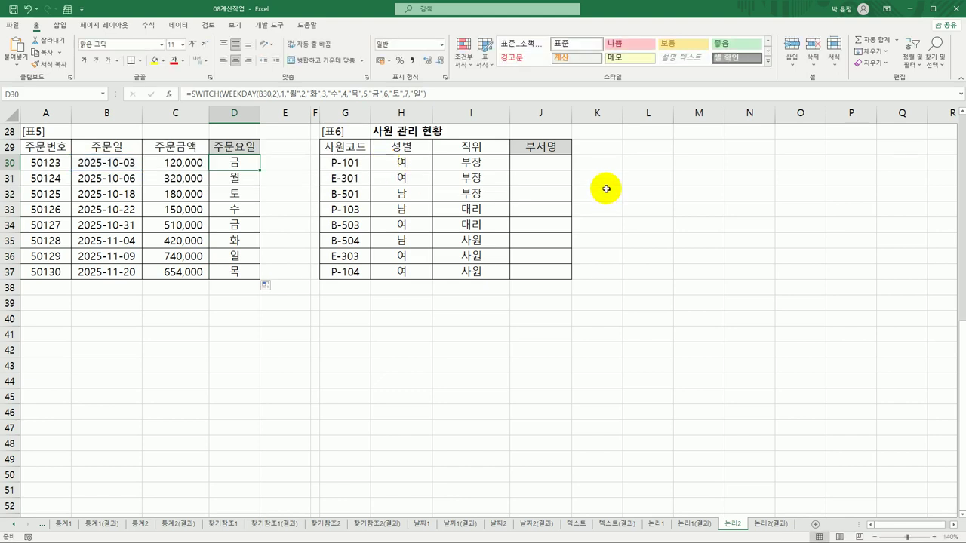
# Step: Enter =LEFT(G30,1) in J30 of 표6's 부서명 column and fill it down to J37
pyautogui.click(556, 161)
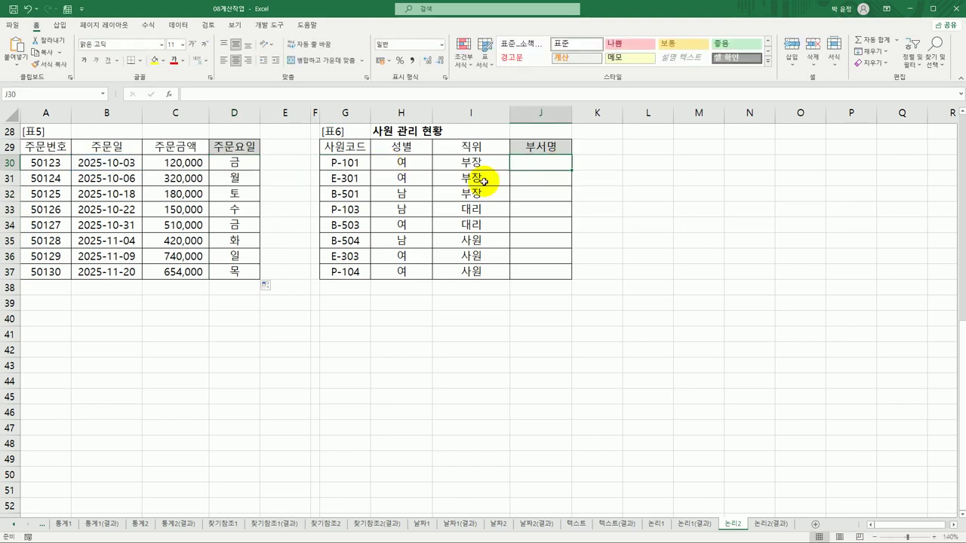
pyautogui.click(347, 162)
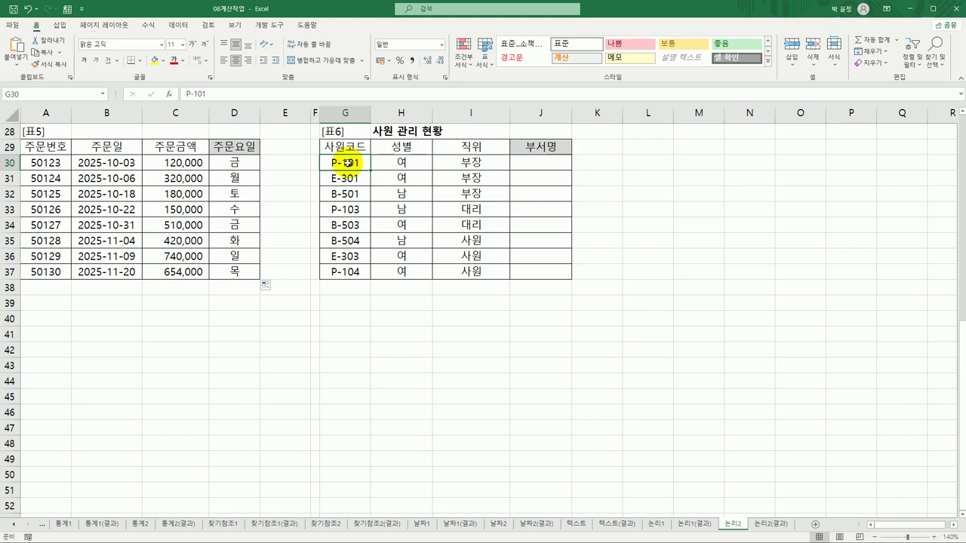
pyautogui.click(532, 161)
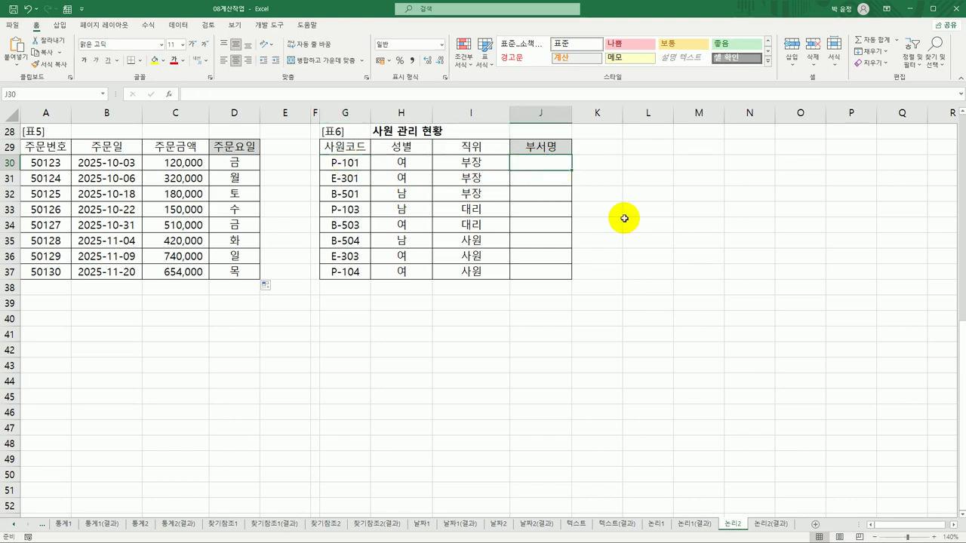
pyautogui.write('=')
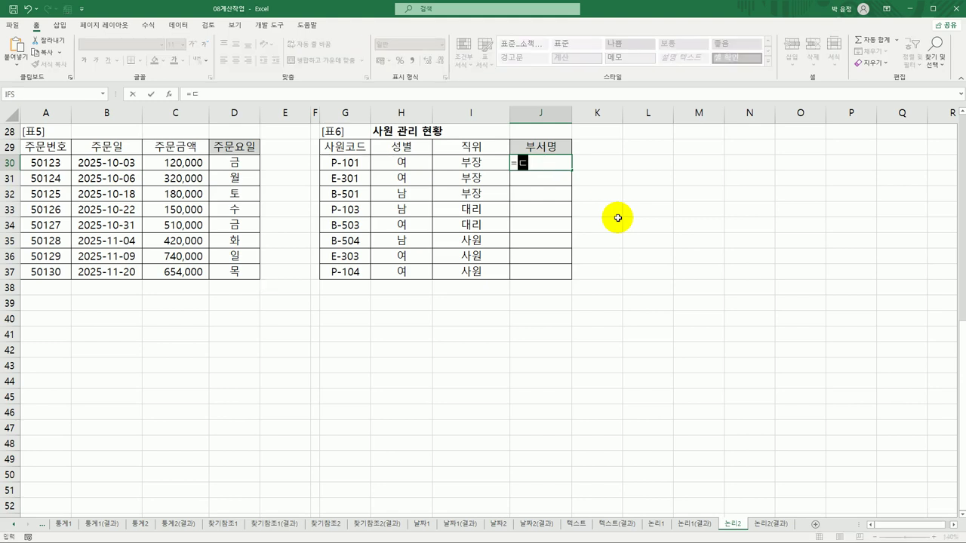
pyautogui.write('le')
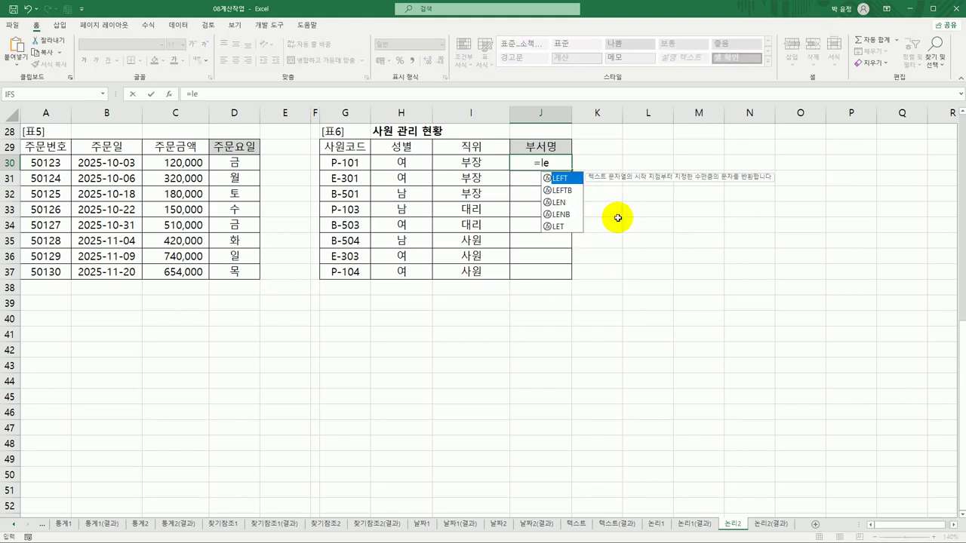
pyautogui.doubleClick(567, 178)
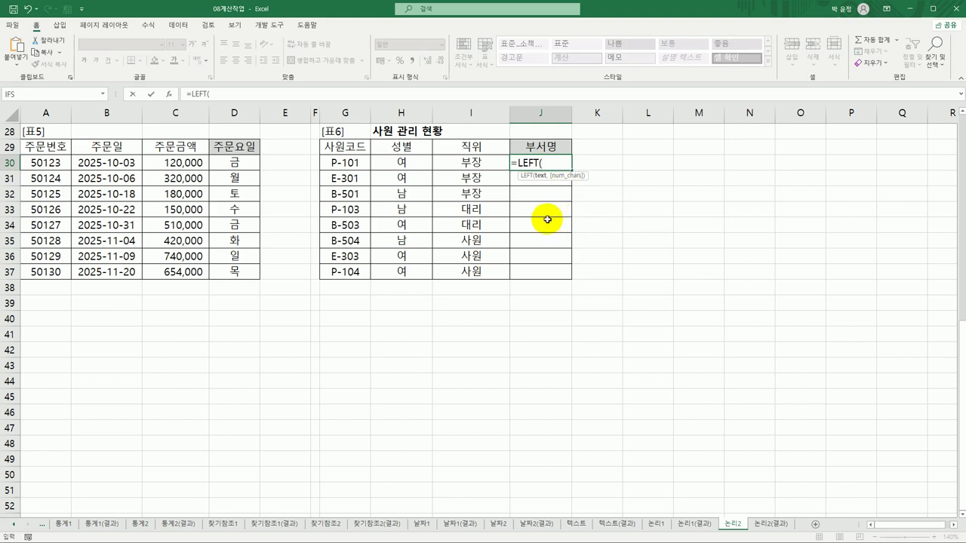
pyautogui.click(352, 162)
pyautogui.write(',')
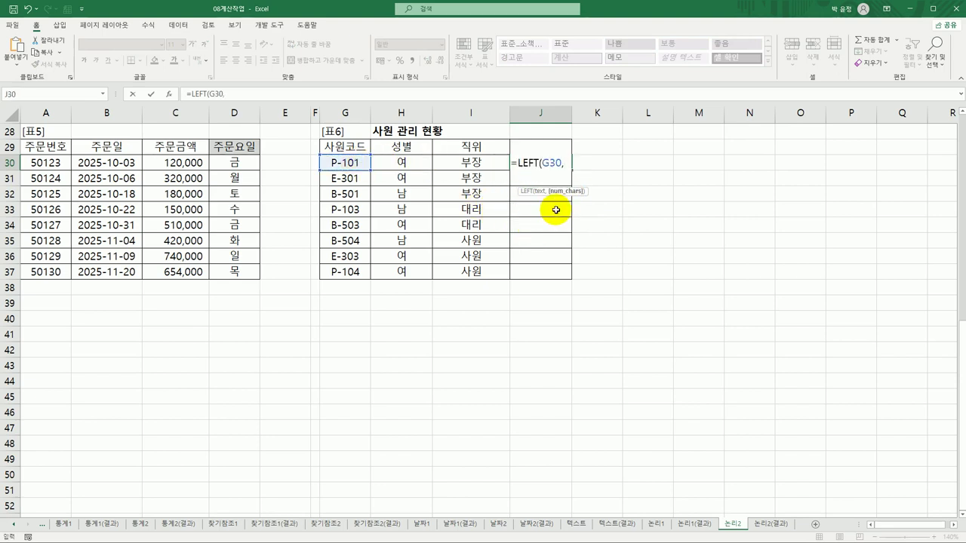
pyautogui.write('1')
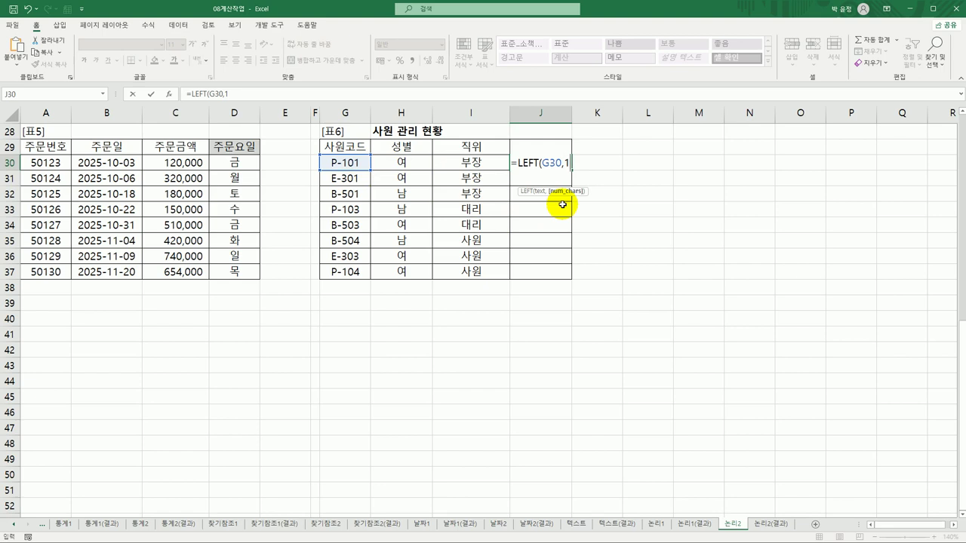
pyautogui.write(')')
pyautogui.press('Return')
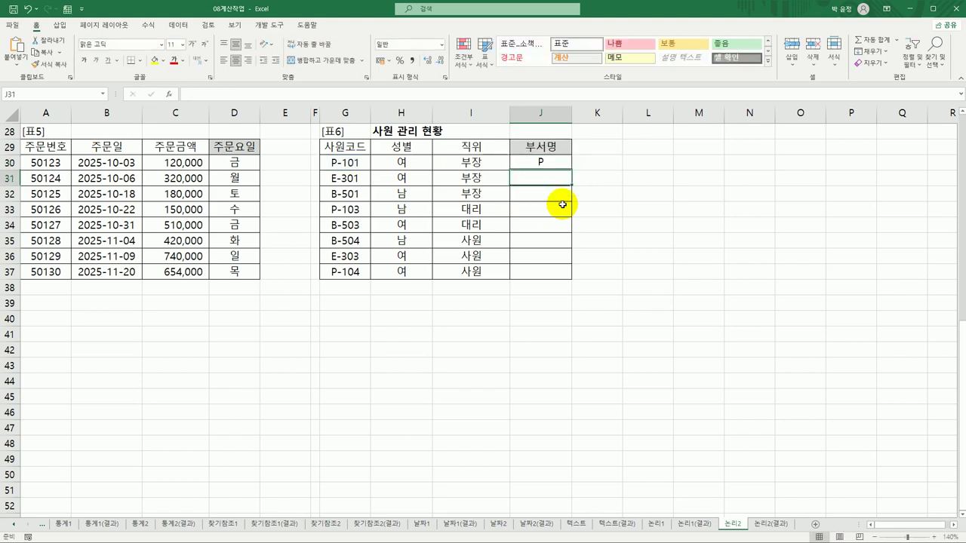
pyautogui.click(556, 157)
pyautogui.doubleClick(569, 169)
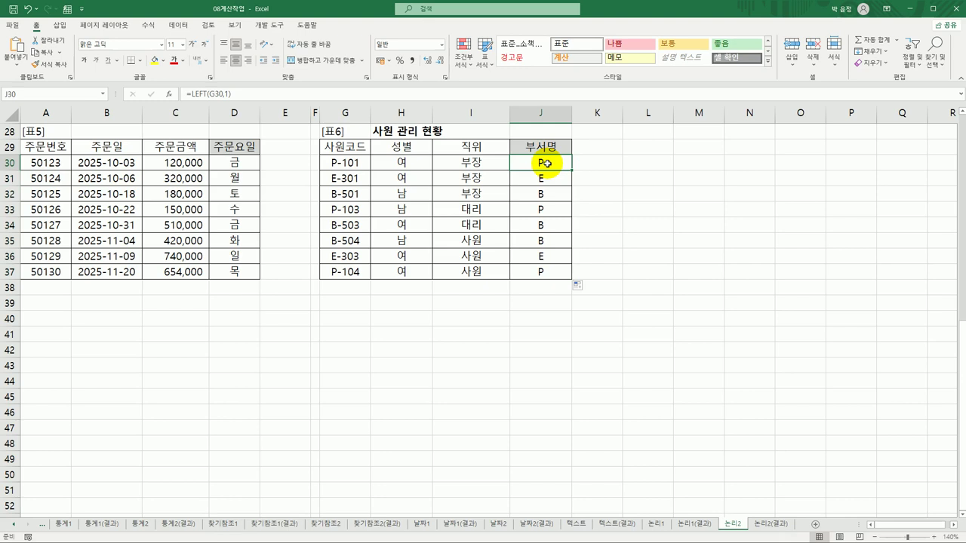
# Step: Wrap J30's LEFT(G30,1) in an IFS function as its first logical test and open the function's arguments
pyautogui.click(548, 193)
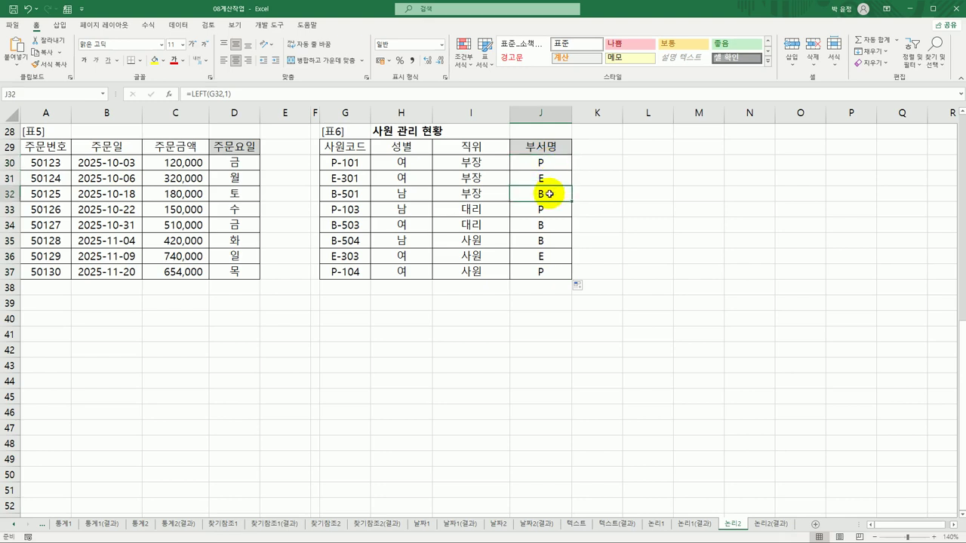
pyautogui.click(551, 176)
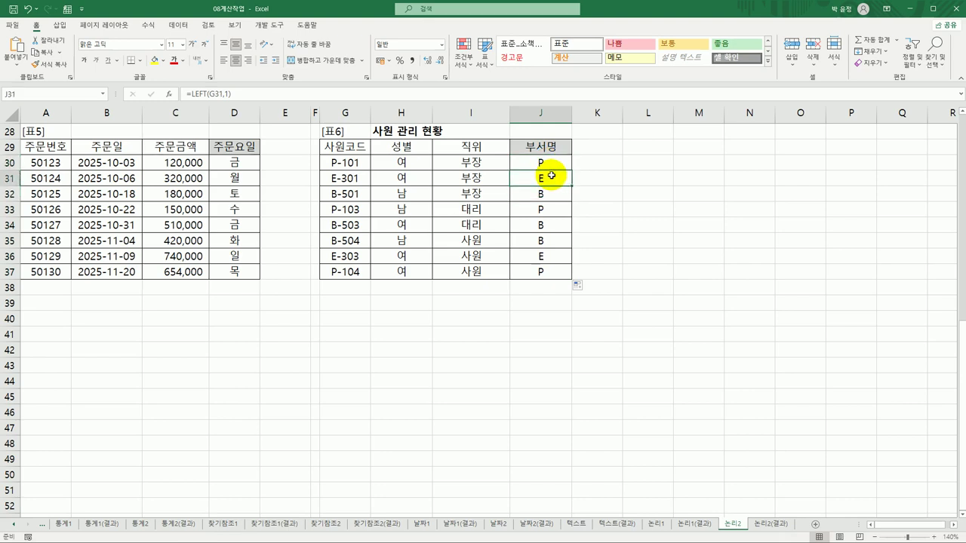
pyautogui.click(552, 162)
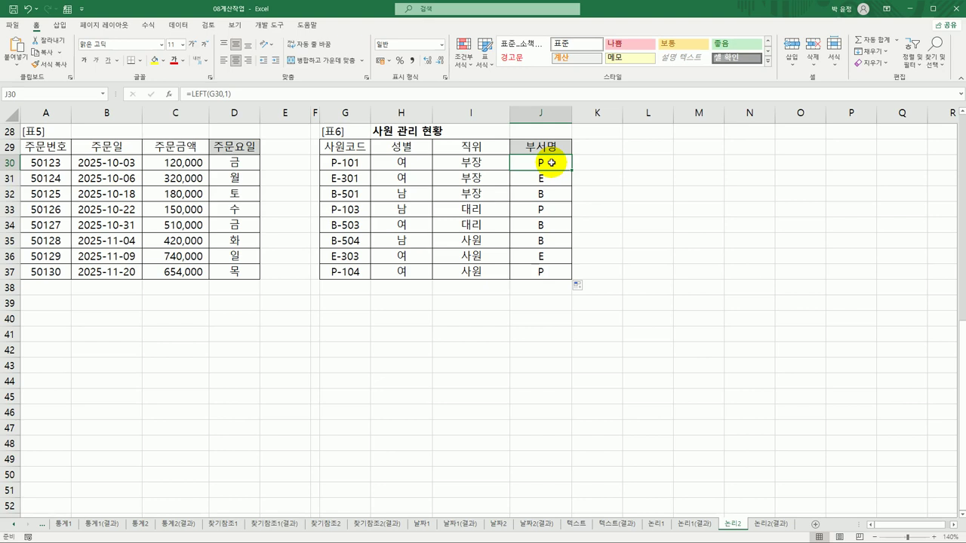
pyautogui.doubleClick(551, 162)
pyautogui.click(465, 162)
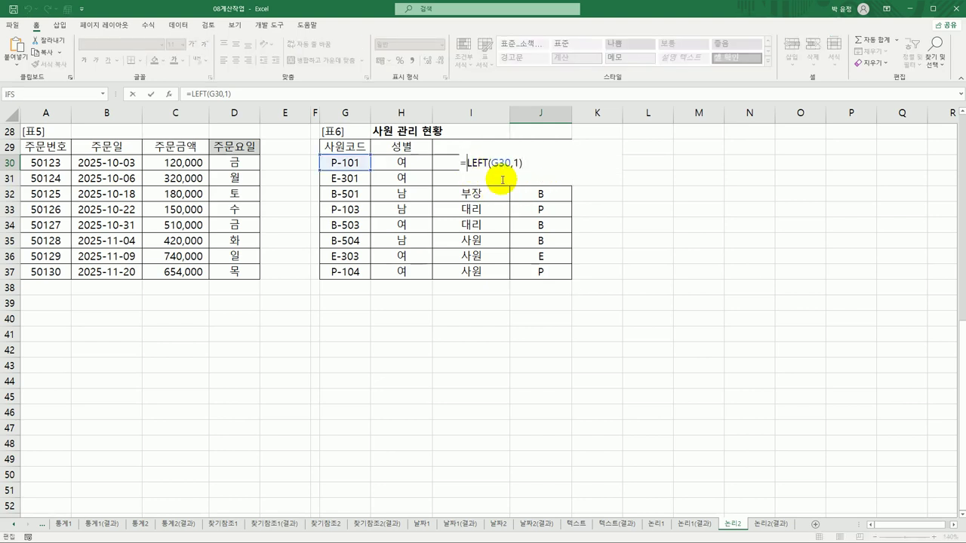
pyautogui.write('if')
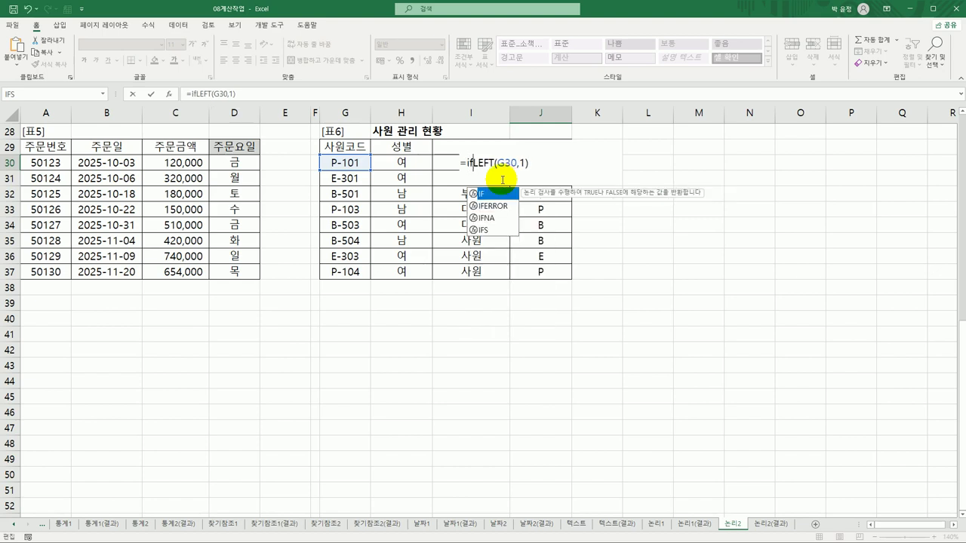
pyautogui.click(487, 230)
pyautogui.doubleClick(486, 230)
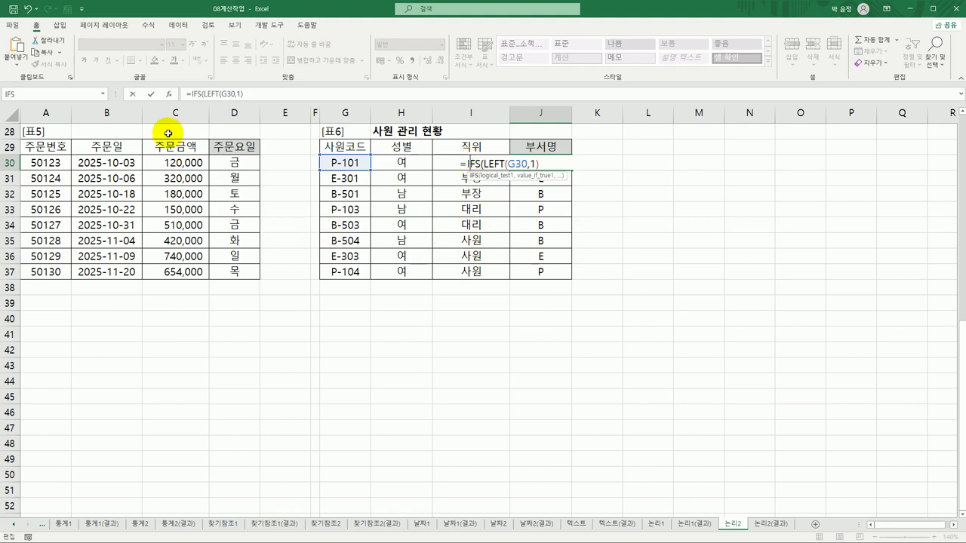
pyautogui.click(168, 94)
pyautogui.moveTo(396, 158); pyautogui.dragTo(510, 198)
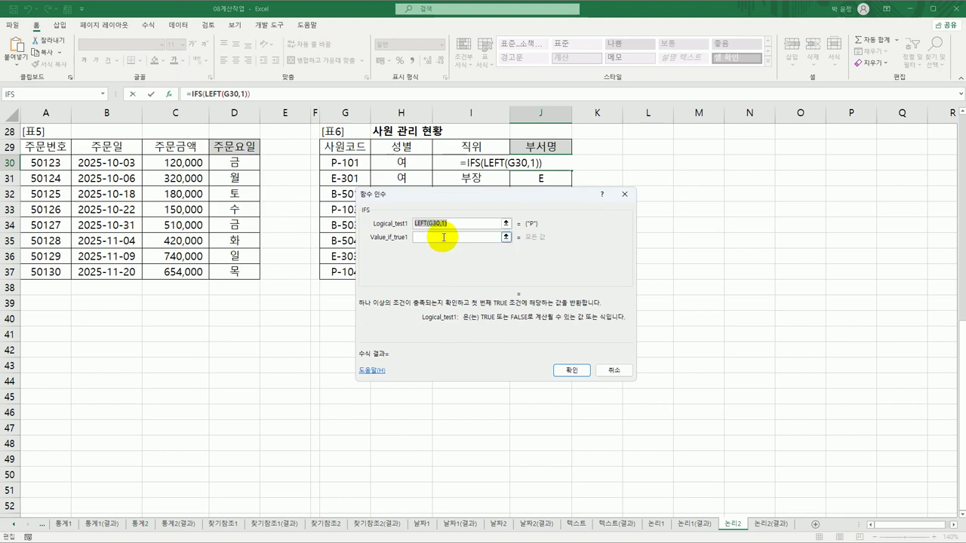
# Step: Complete the first IFS pair for J30: test LEFT(G30,1)="P" with the result 생산부
pyautogui.click(420, 225)
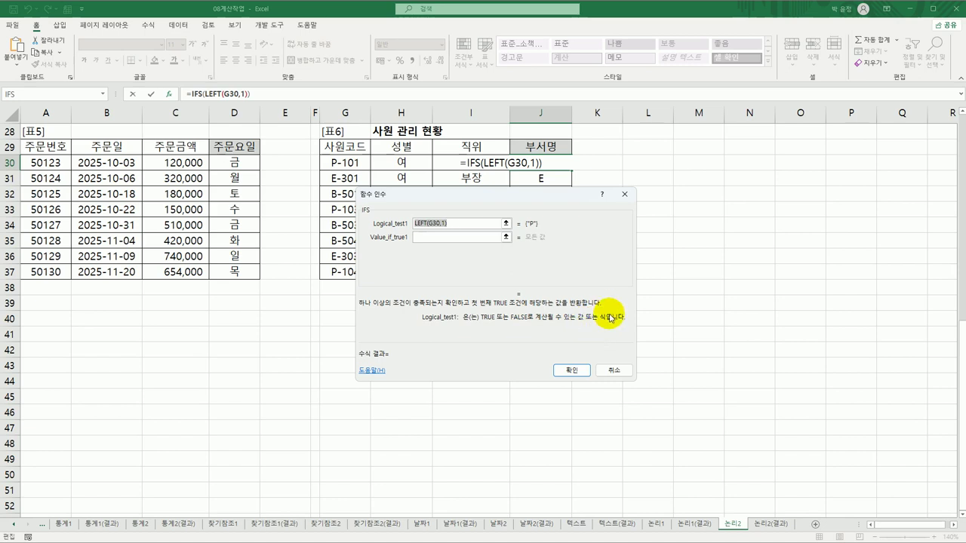
pyautogui.click(449, 237)
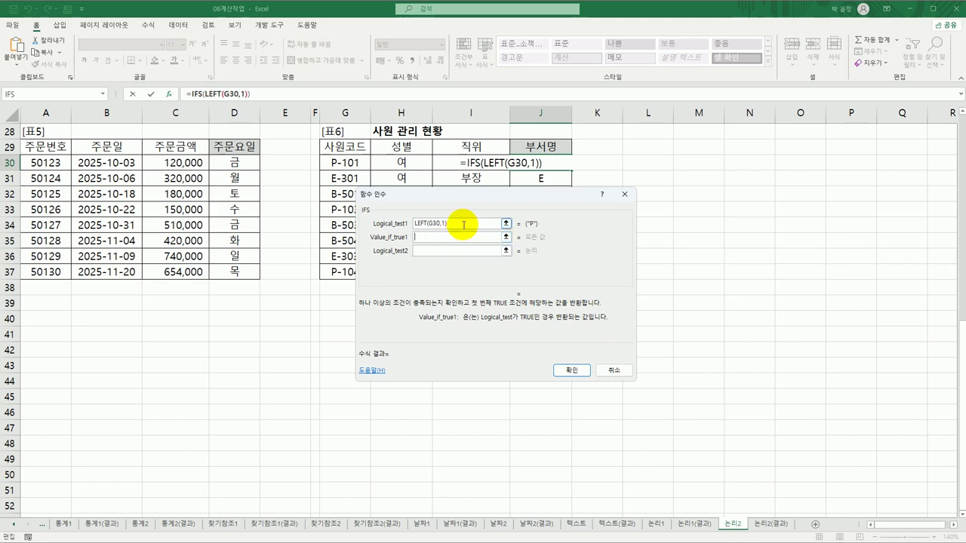
pyautogui.click(463, 224)
pyautogui.write('=')
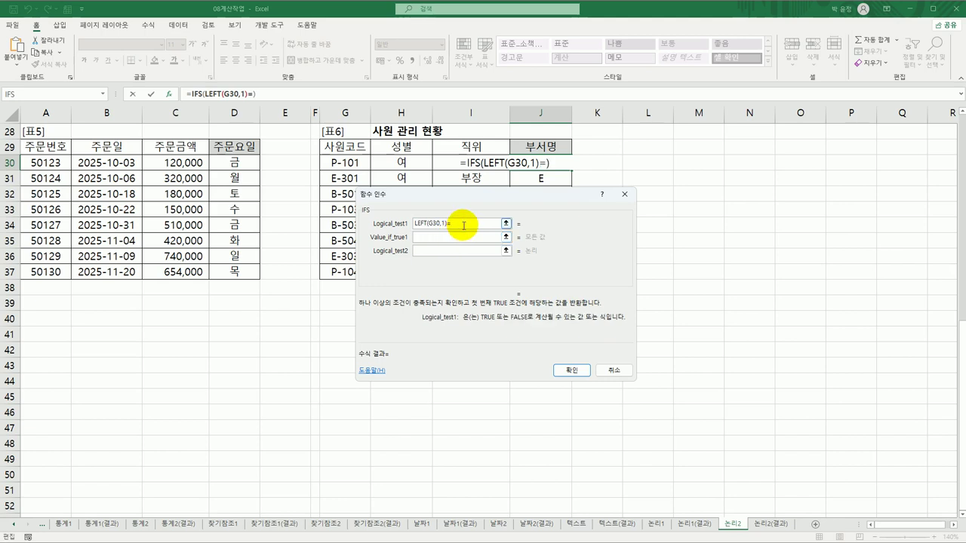
pyautogui.write('"ㅔ')
pyautogui.press('BackSpace')
pyautogui.write('P"')
pyautogui.press('Tab')
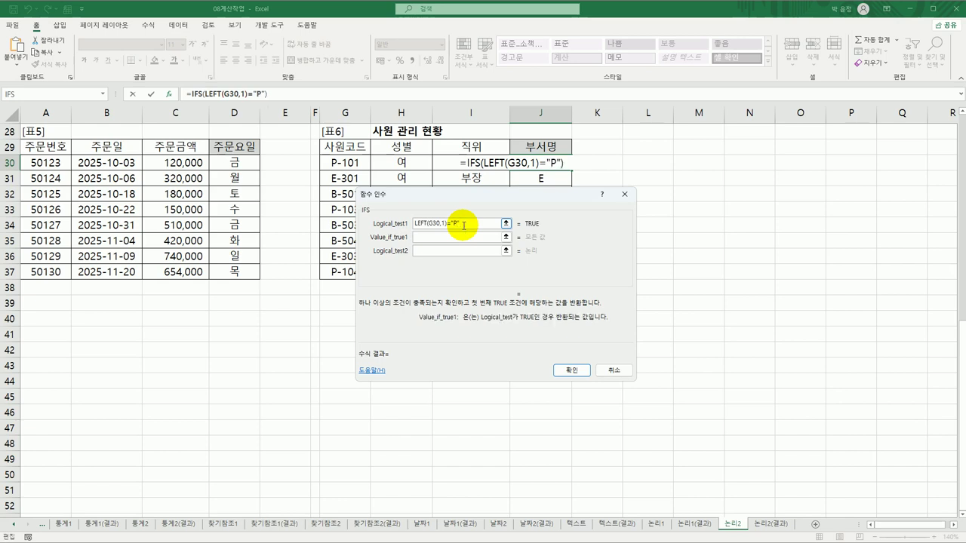
pyautogui.write('생ㅅㅏㄴㅂㅜ')
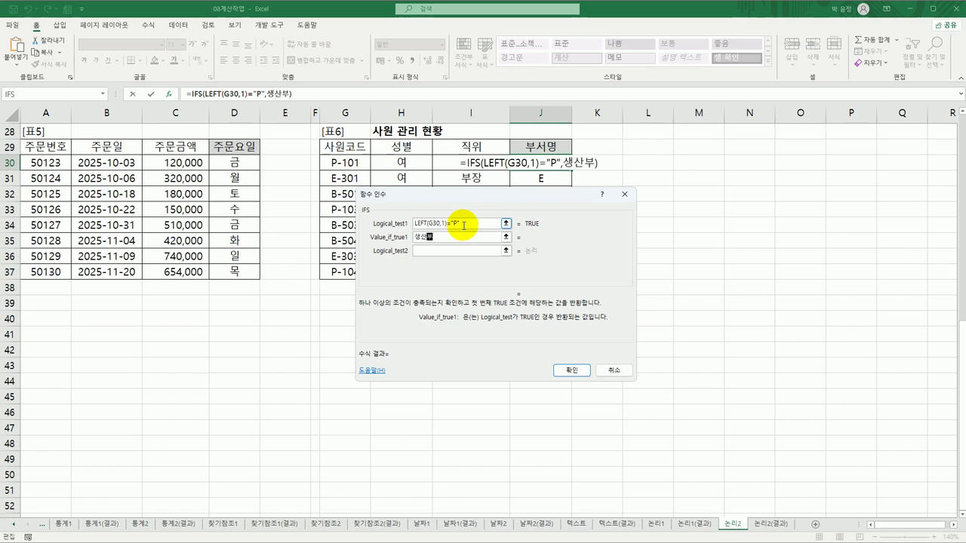
# Step: Copy the first test as the second IFS condition, change it to LEFT(G30,1)="B", and return 영업부
pyautogui.click(464, 224)
pyautogui.hotkey('ctrl', 'c')
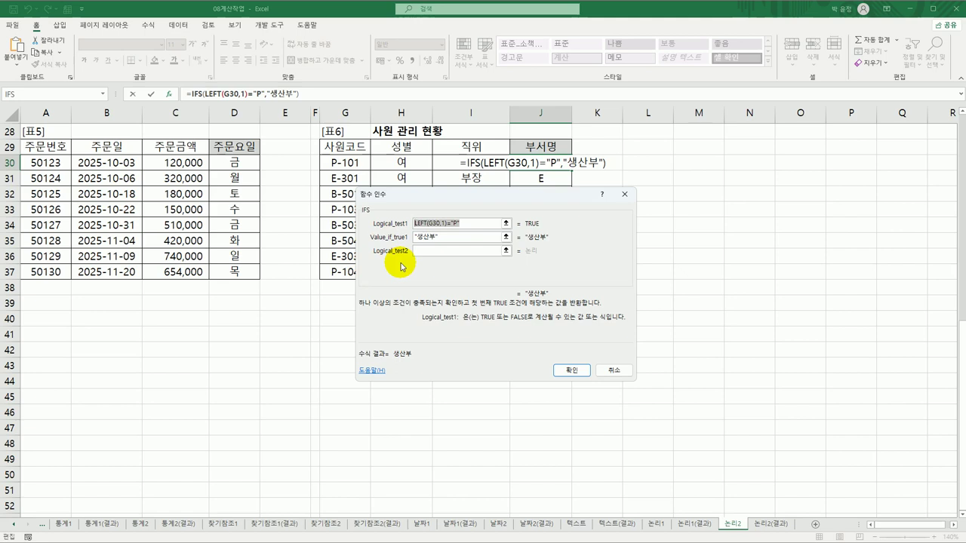
pyautogui.click(439, 251)
pyautogui.hotkey('ctrl', 'v')
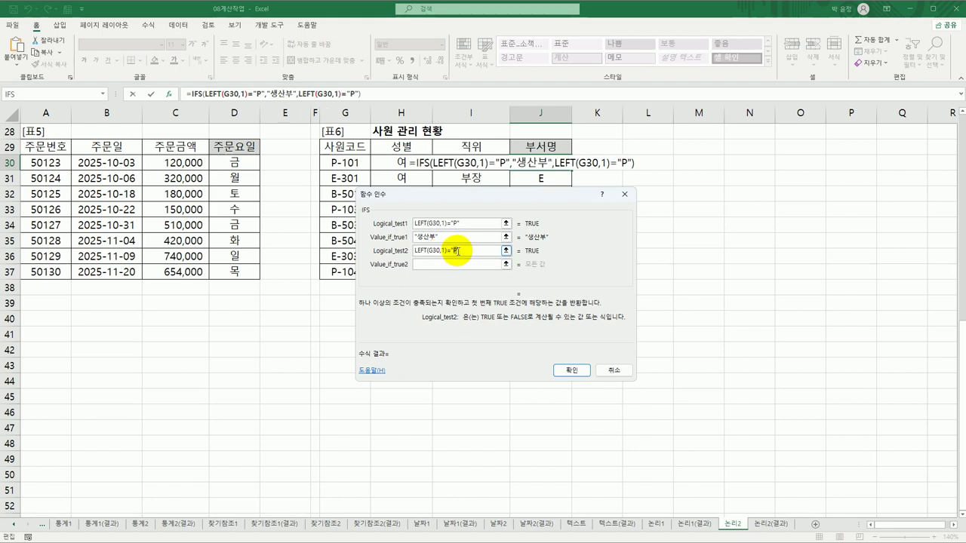
pyautogui.click(457, 251)
pyautogui.press('BackSpace')
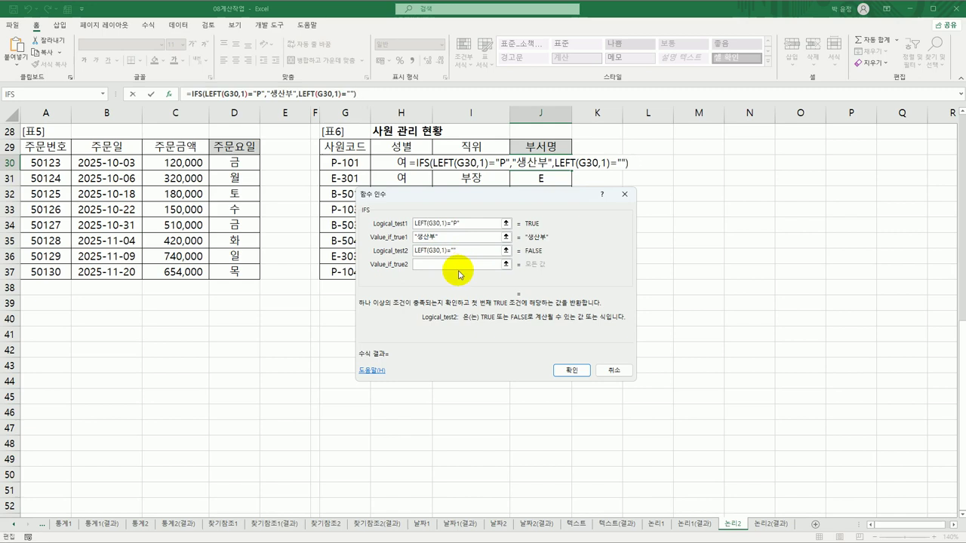
pyautogui.write('B')
pyautogui.click(445, 265)
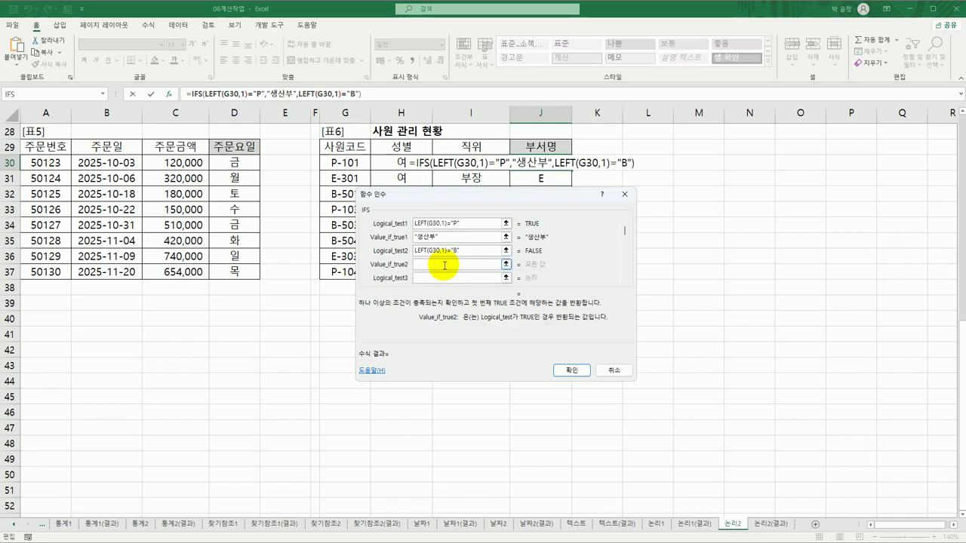
pyautogui.write('영업부')
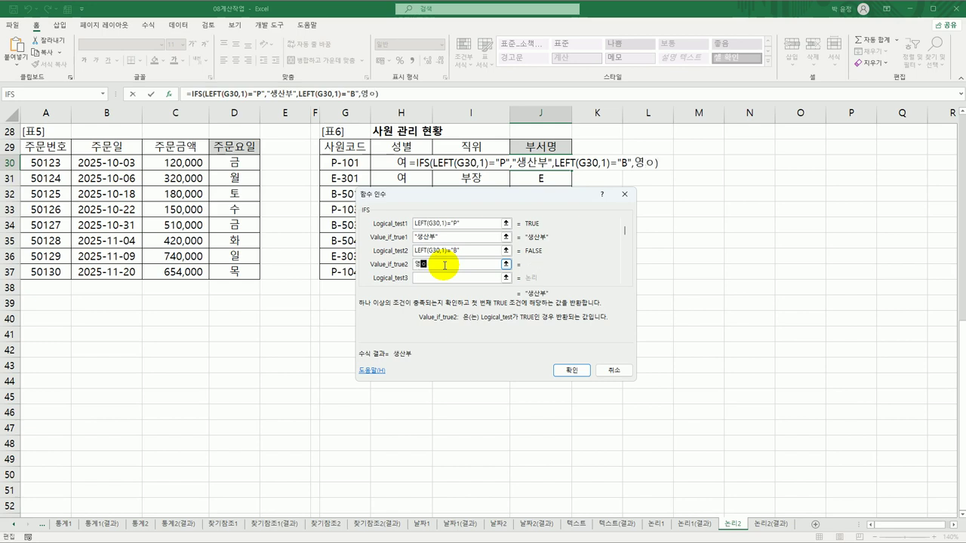
pyautogui.click(438, 273)
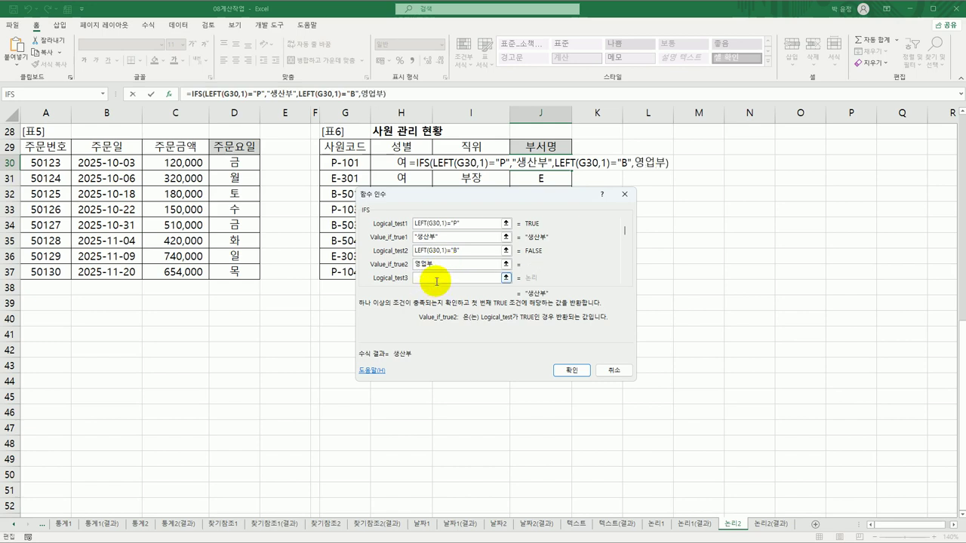
# Step: Add the third IFS pair, LEFT(G30,1)="E" with the result 관리부, and fill the J30 formula down to J37
pyautogui.click(436, 281)
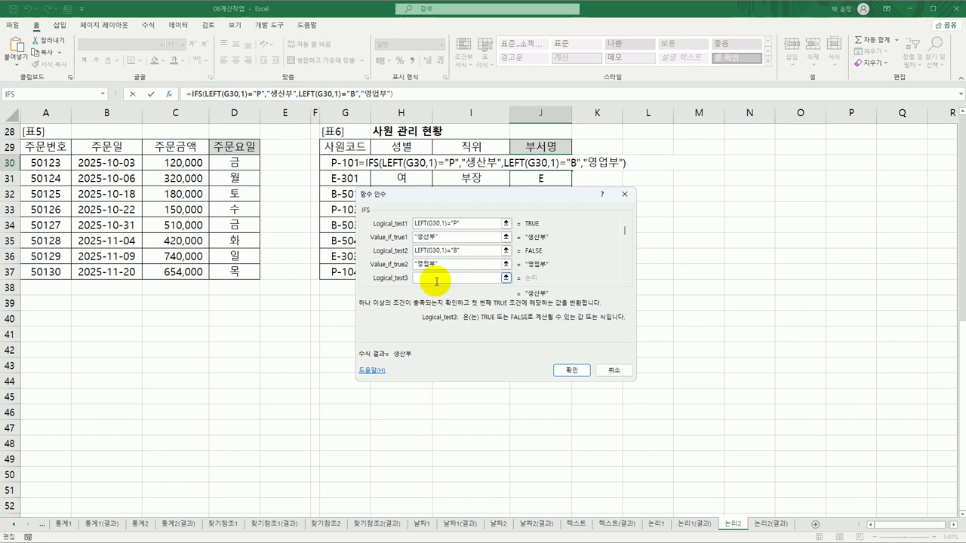
pyautogui.hotkey('ctrl', 'v')
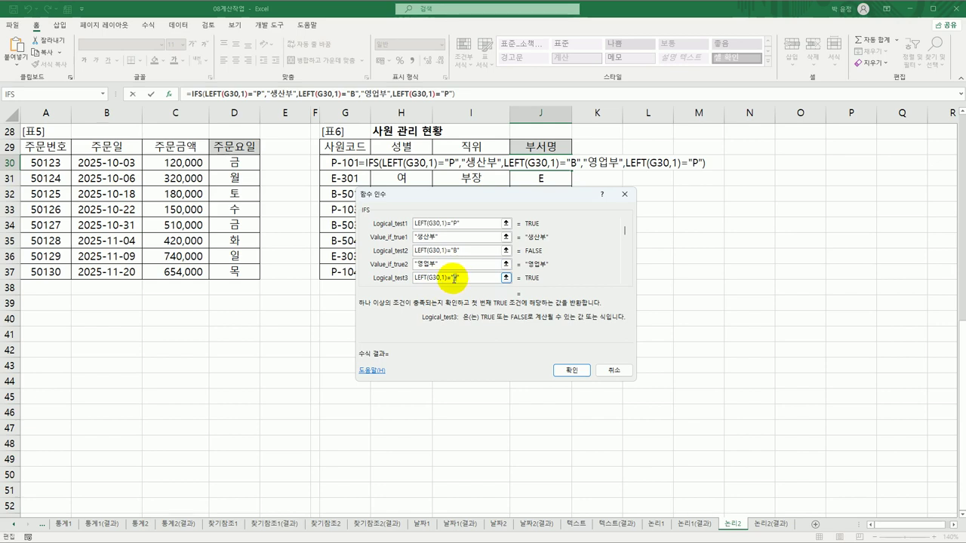
pyautogui.doubleClick(454, 278)
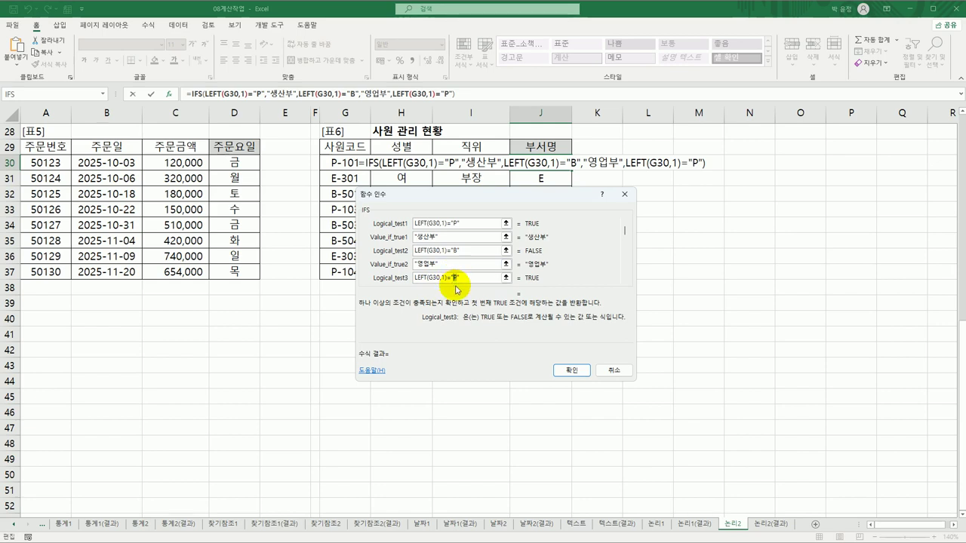
pyautogui.write('E')
pyautogui.press('Tab')
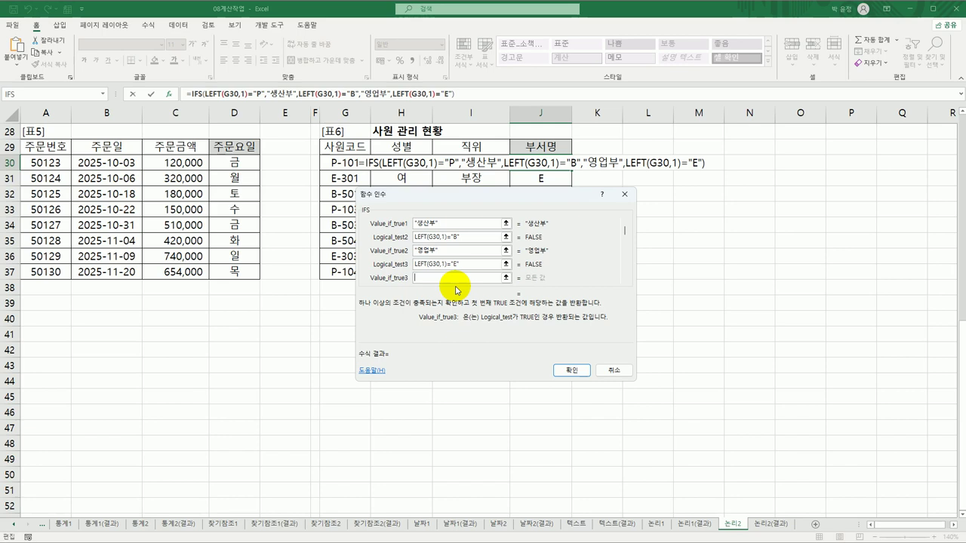
pyautogui.write('관리부')
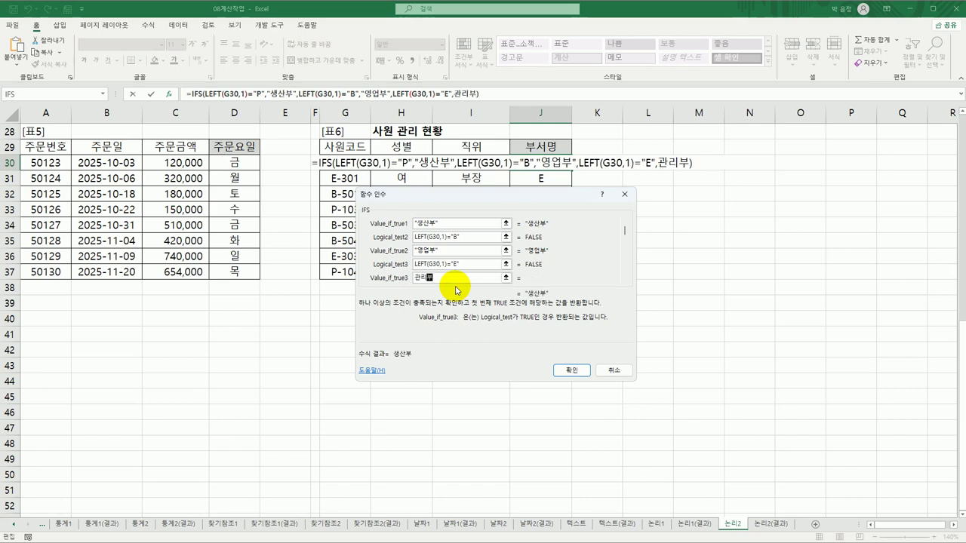
pyautogui.click(570, 370)
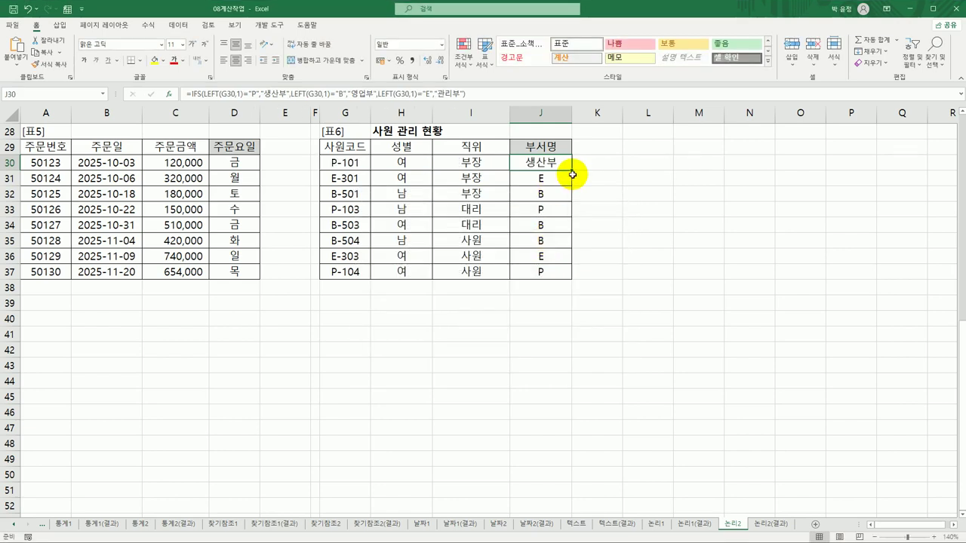
pyautogui.moveTo(571, 171); pyautogui.dragTo(571, 274)
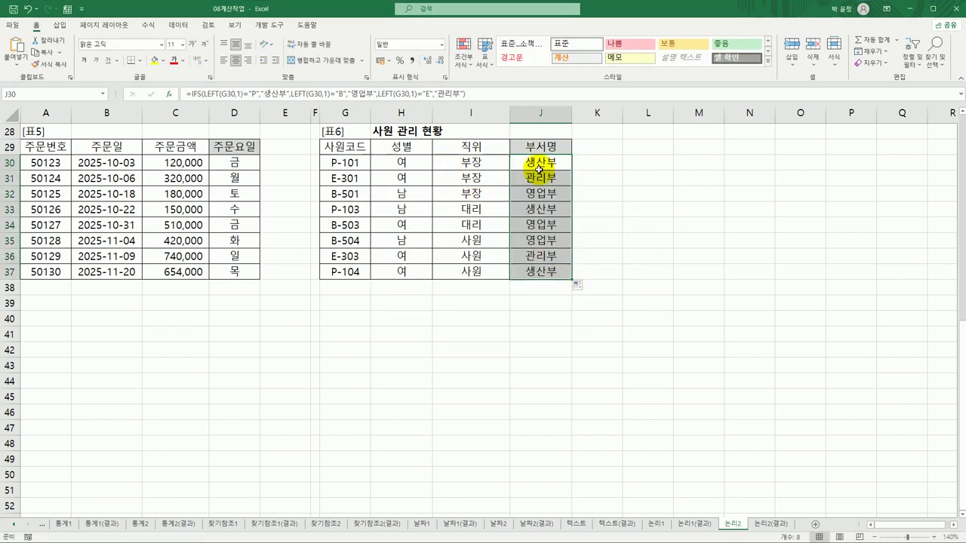
# Step: Review the nested IFS formula in J30 without changing it, and open the 논리2(결과) sheet
pyautogui.doubleClick(527, 163)
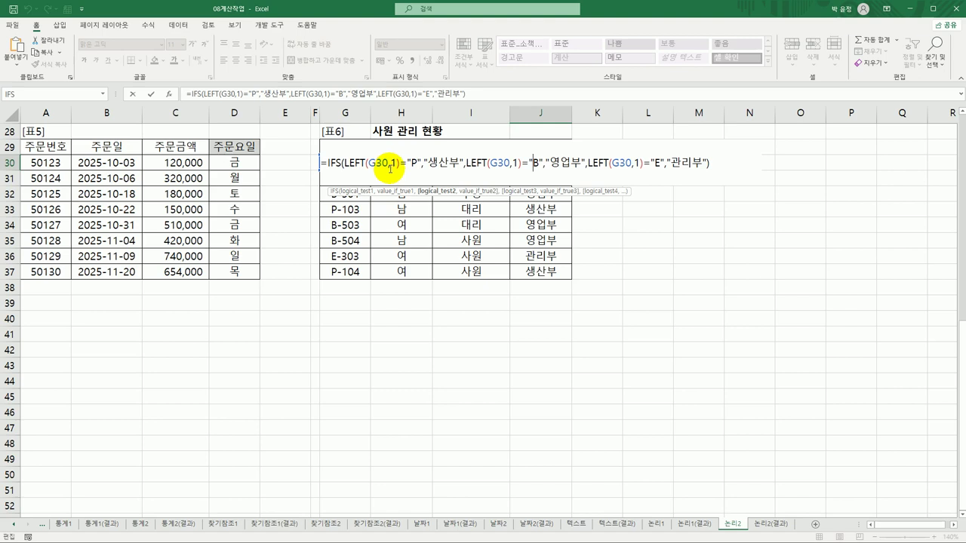
pyautogui.hotkey('ctrl', 'Return')
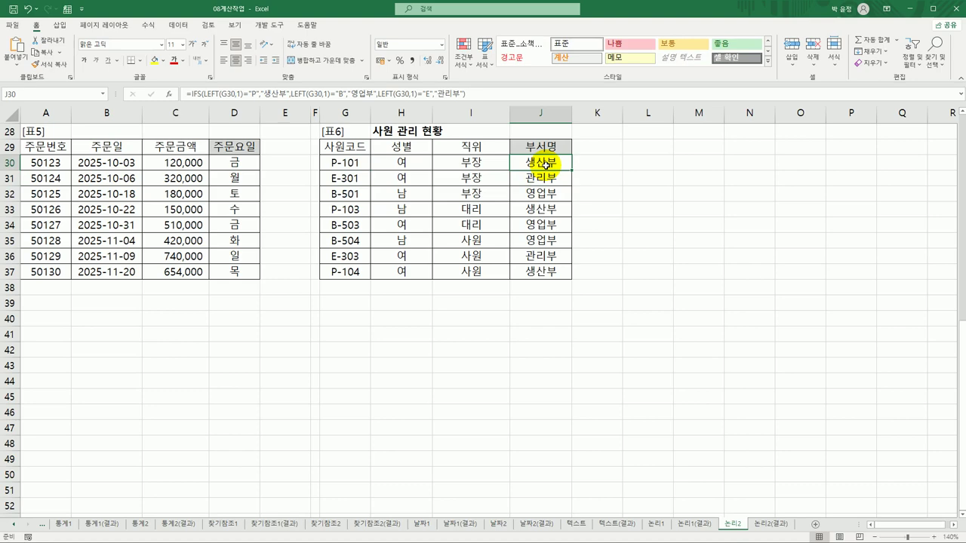
pyautogui.scroll(9, 543, 163)
pyautogui.scroll(-9, 556, 183)
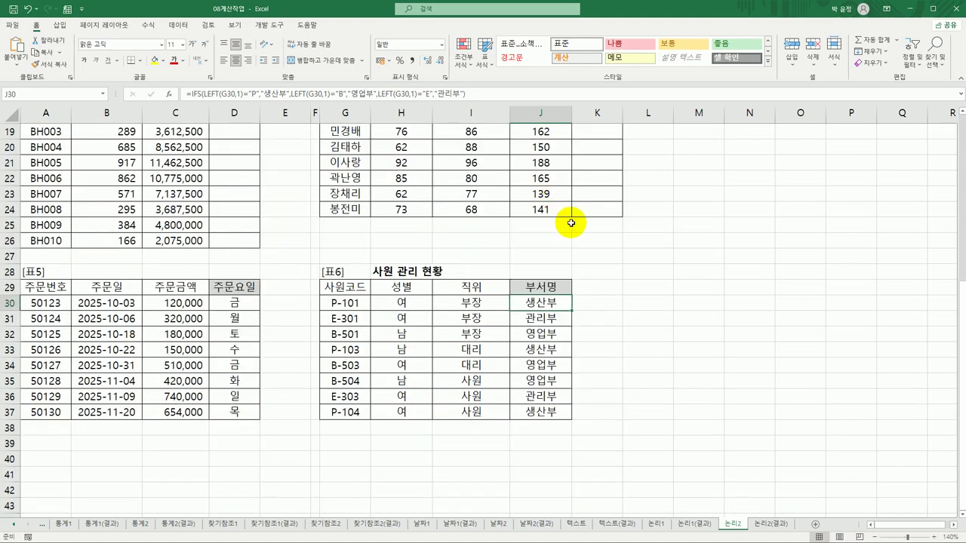
pyautogui.click(764, 526)
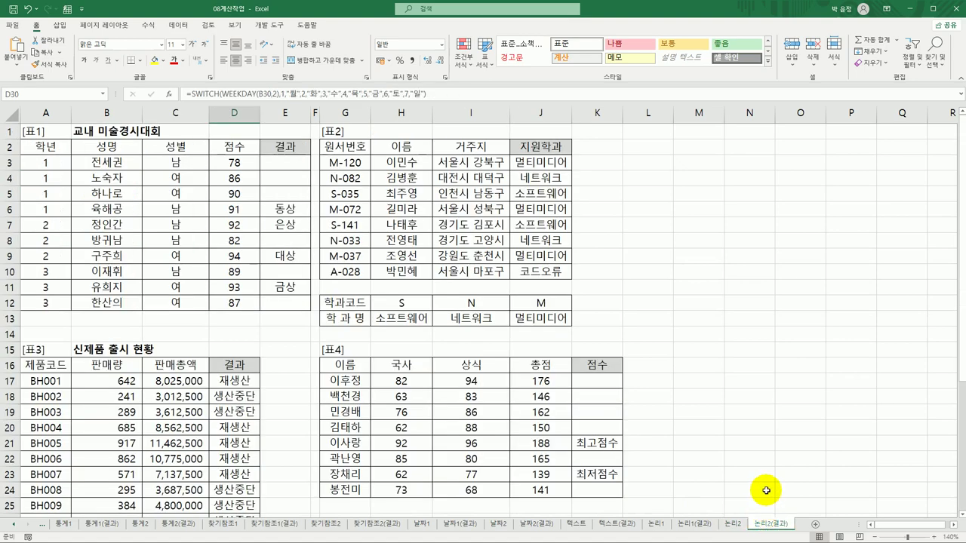